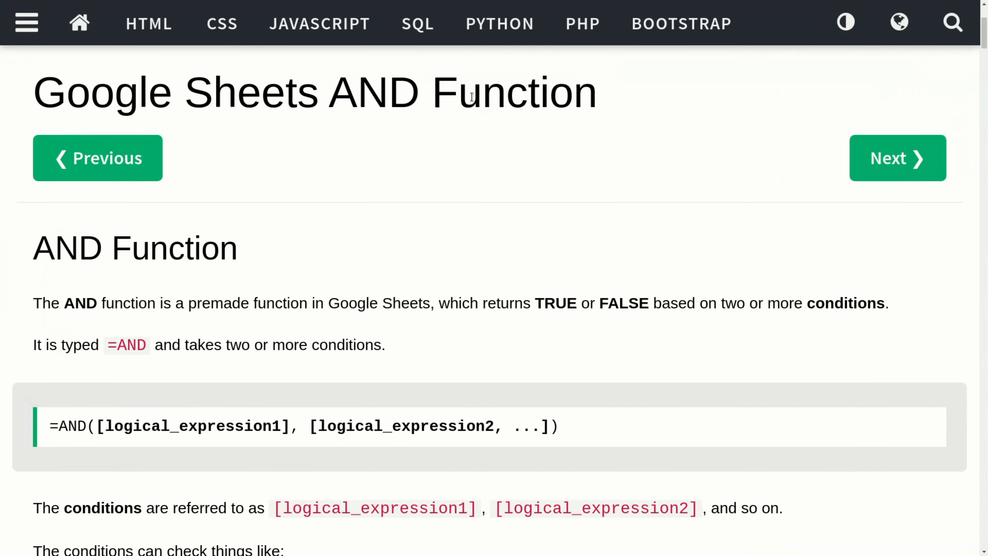
# Read the W3Schools introduction to the Google Sheets AND function, focusing on its TRUE or FALSE return values
pyautogui.moveTo(329, 93); pyautogui.dragTo(415, 98)
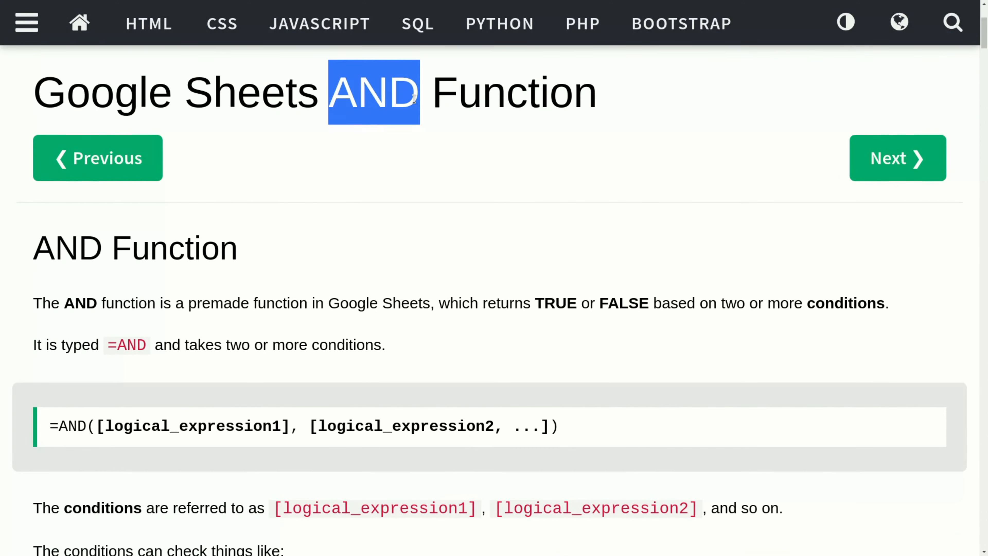
pyautogui.click(588, 144)
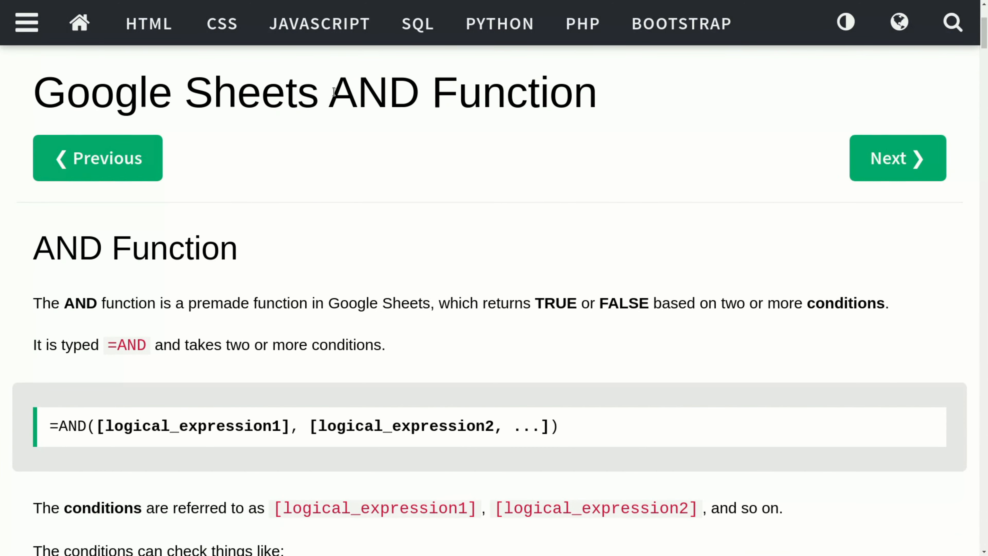
pyautogui.moveTo(332, 93); pyautogui.dragTo(418, 95)
pyautogui.click(442, 135)
pyautogui.moveTo(418, 90); pyautogui.dragTo(340, 89)
pyautogui.click(397, 198)
pyautogui.scroll(-3, 385, 222)
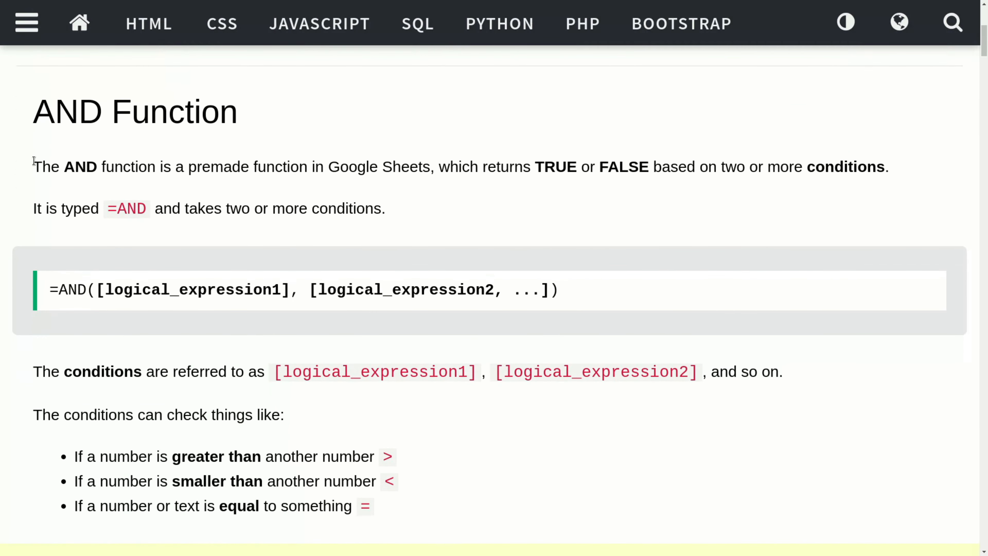
pyautogui.moveTo(33, 163); pyautogui.dragTo(529, 175)
pyautogui.moveTo(656, 167)
pyautogui.mouseDown()
pyautogui.moveTo(536, 166)
pyautogui.moveTo(651, 157)
pyautogui.moveTo(654, 167)
pyautogui.mouseUp()
pyautogui.click(530, 206)
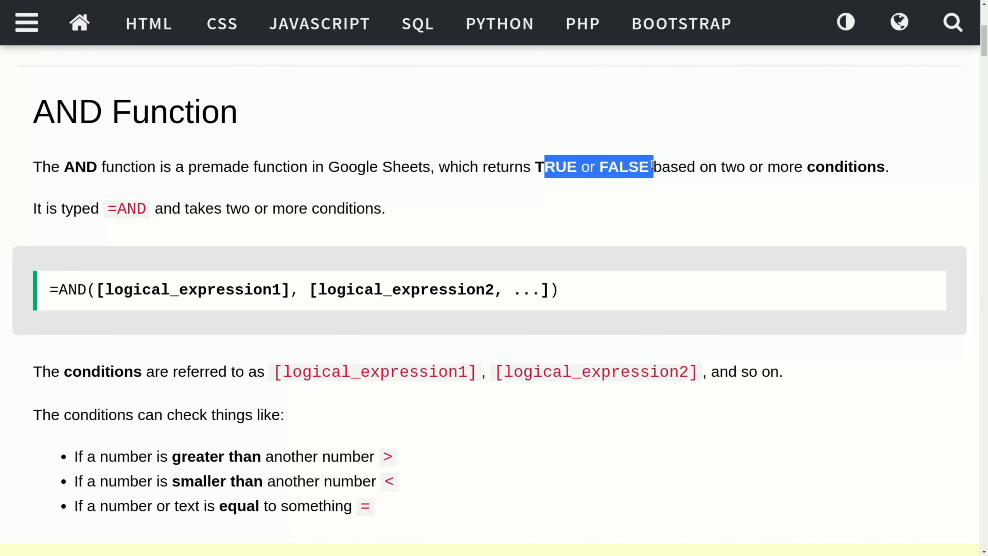
pyautogui.click(625, 199)
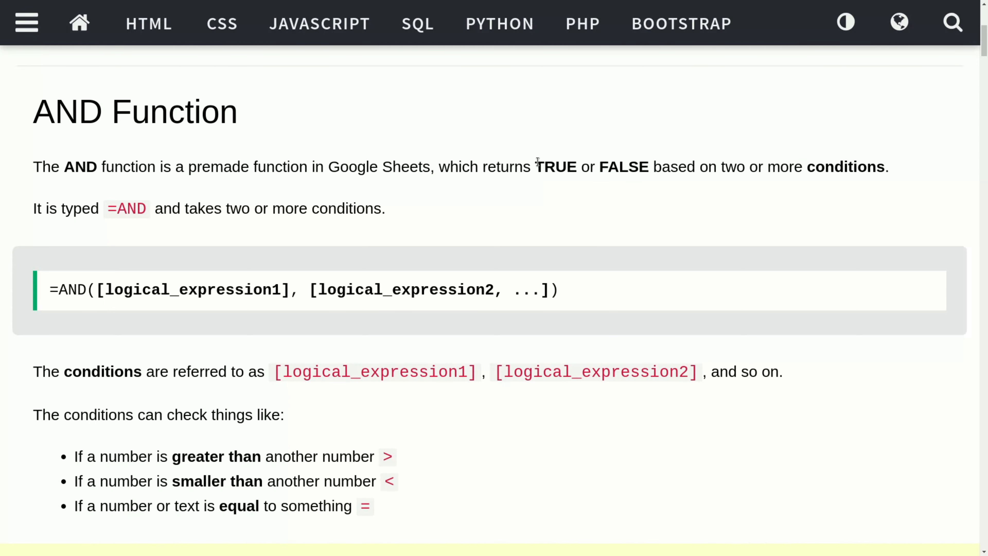
pyautogui.moveTo(531, 160); pyautogui.dragTo(649, 168)
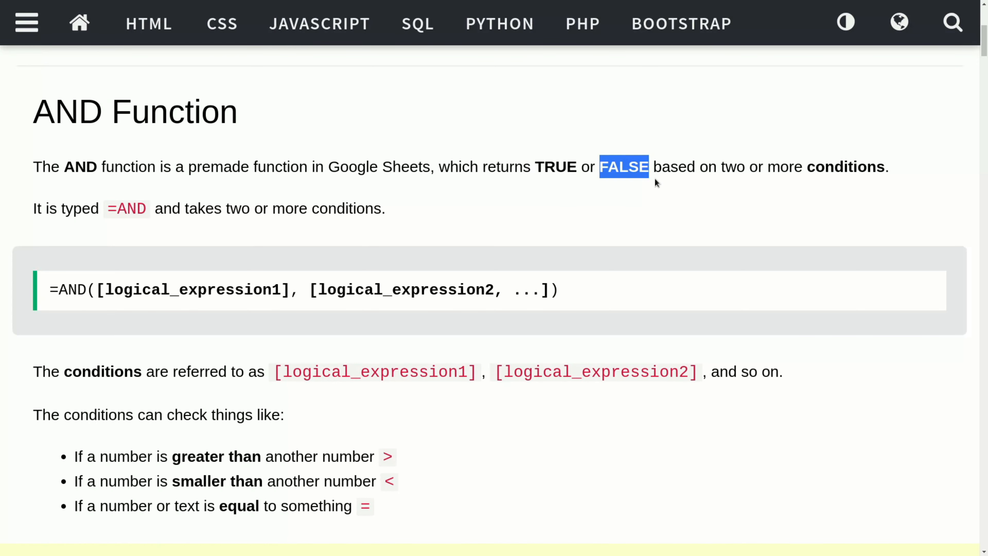
# Examine the =AND syntax, its logical expression arguments, and the comparison operators that its conditions can use
pyautogui.doubleClick(109, 208)
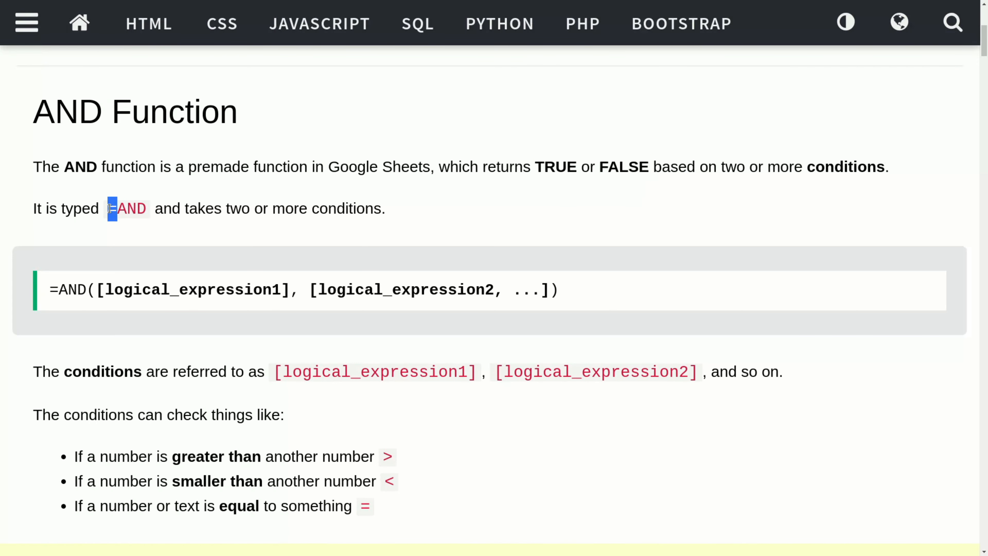
pyautogui.moveTo(110, 208); pyautogui.dragTo(133, 210)
pyautogui.moveTo(48, 292); pyautogui.dragTo(294, 289)
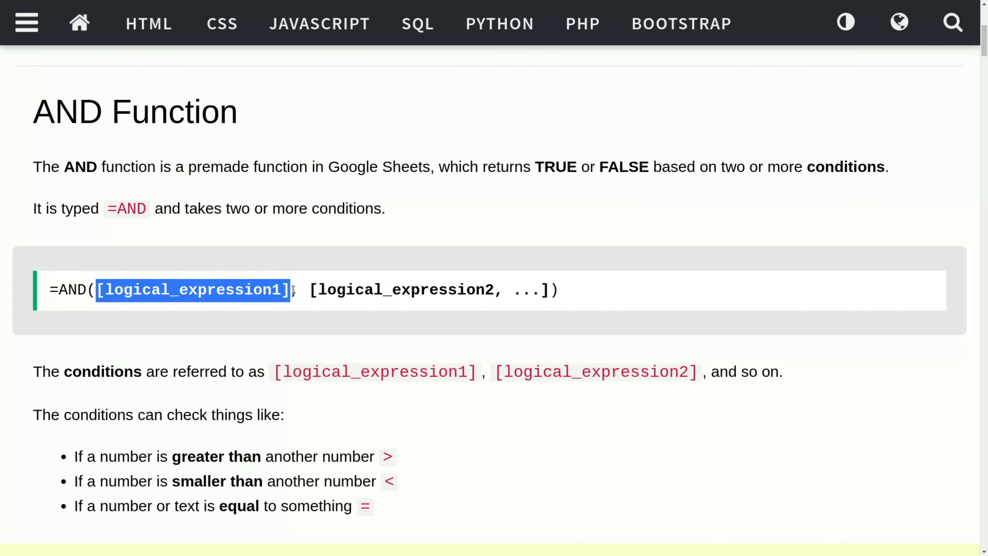
pyautogui.moveTo(318, 290); pyautogui.dragTo(493, 288)
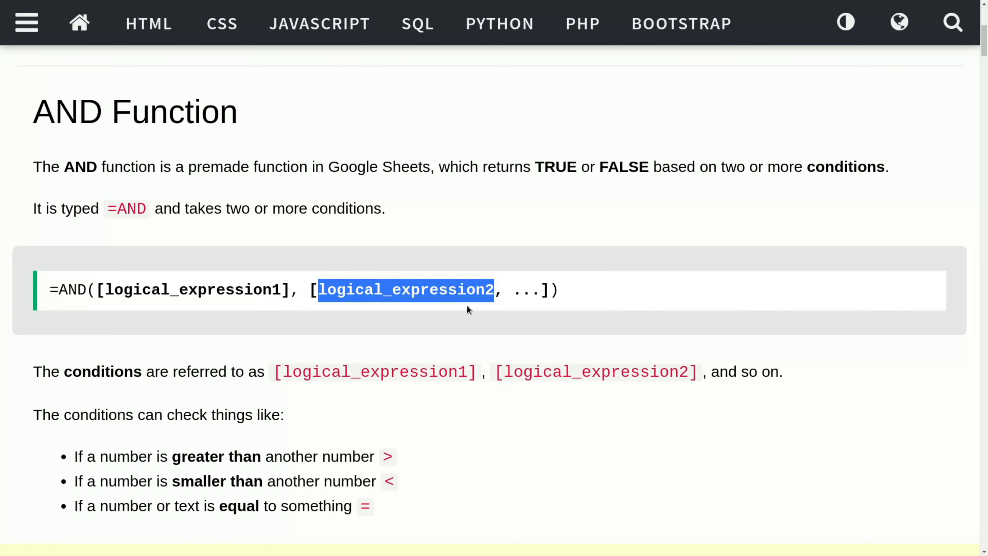
pyautogui.scroll(-1, 292, 339)
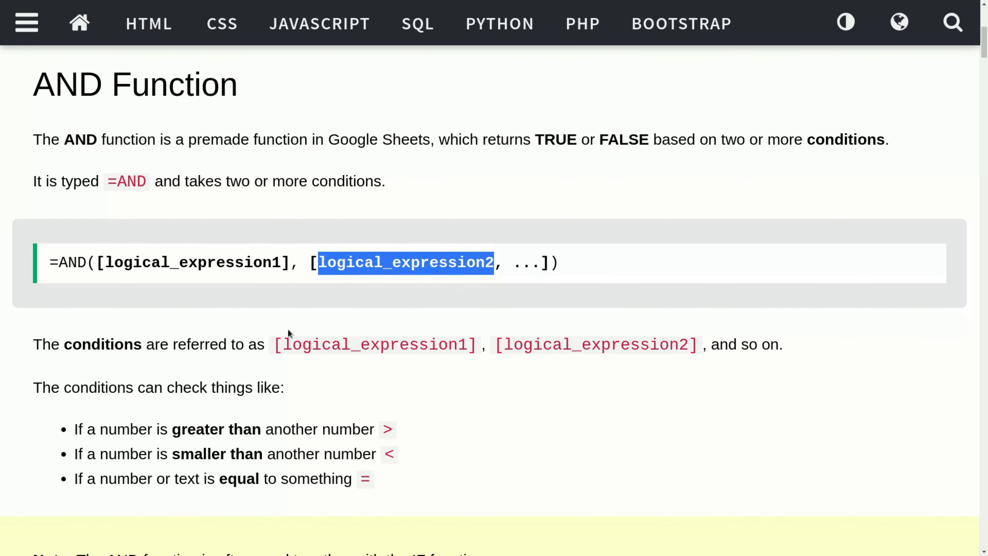
pyautogui.scroll(-1, 285, 327)
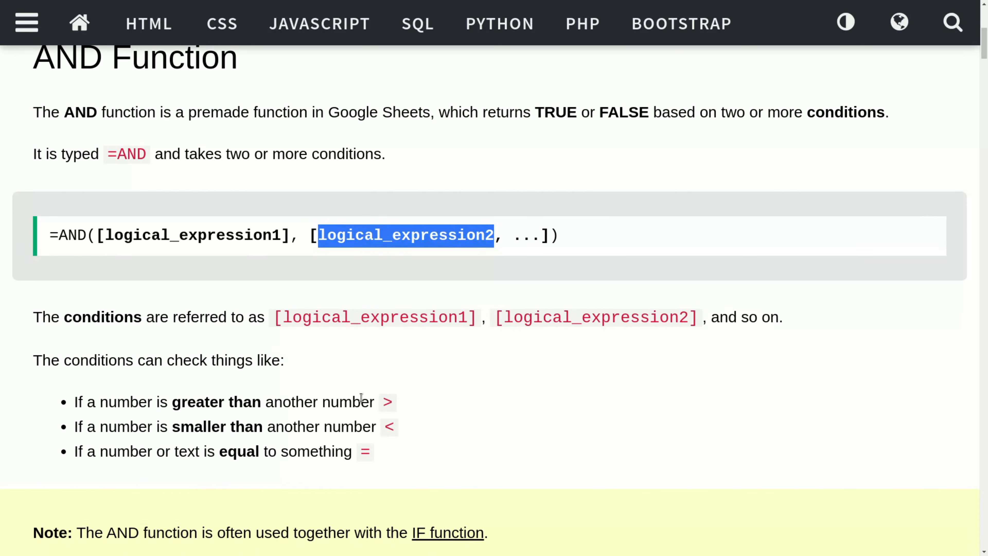
pyautogui.moveTo(411, 405); pyautogui.dragTo(380, 404)
pyautogui.click(425, 434)
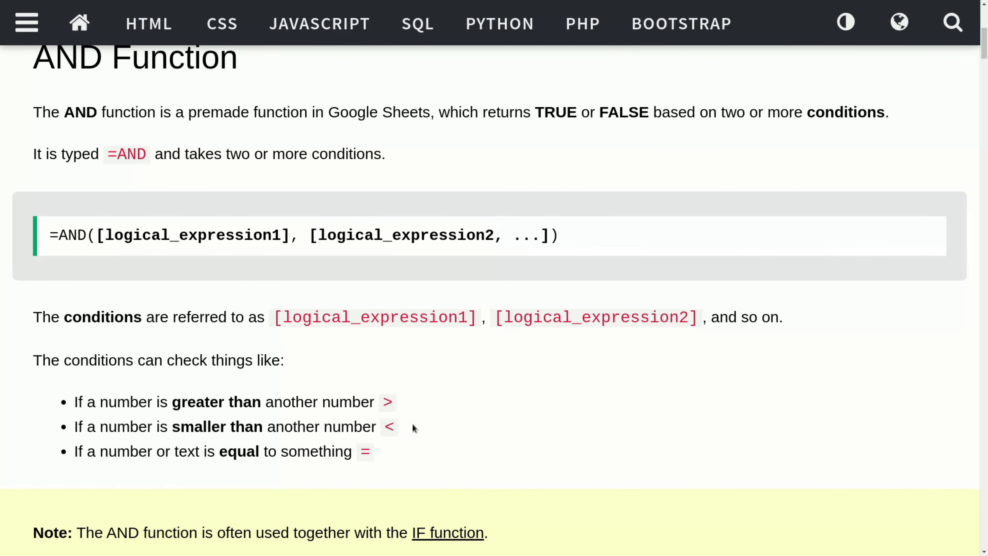
pyautogui.moveTo(376, 453); pyautogui.dragTo(361, 453)
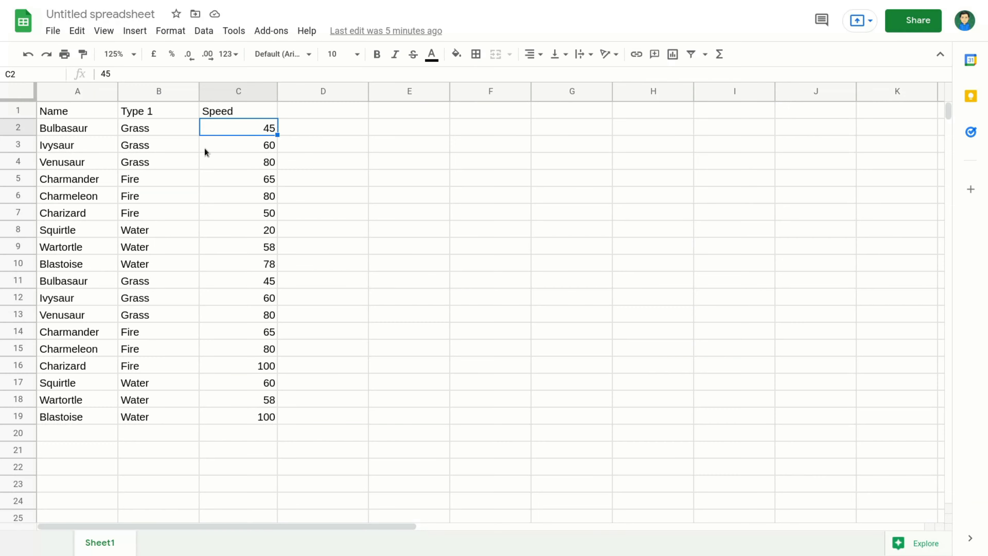
# In the Google Sheets spreadsheet, examine the extent of the Pokémon table by selecting range A1:C19 and its corner cells
pyautogui.moveTo(261, 420); pyautogui.dragTo(54, 116)
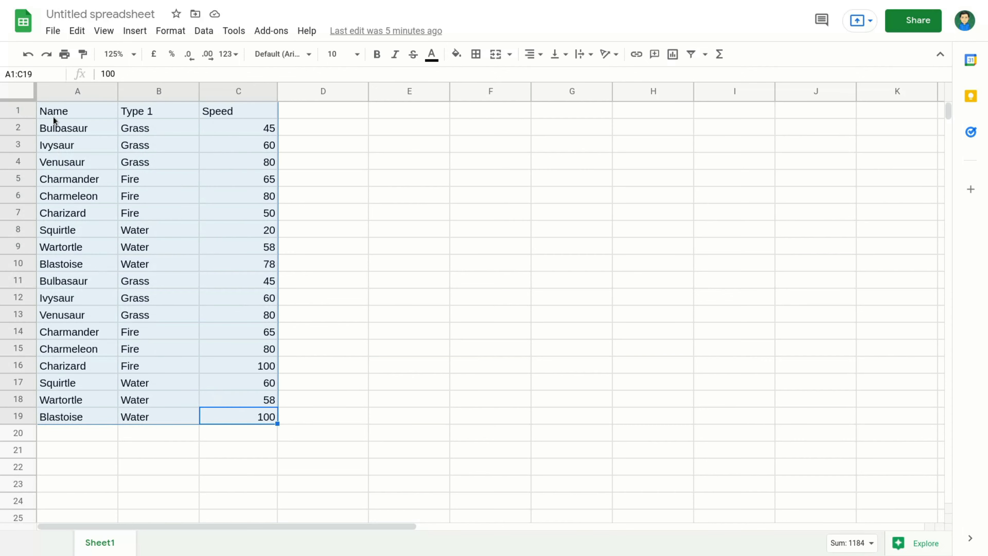
pyautogui.click(53, 116)
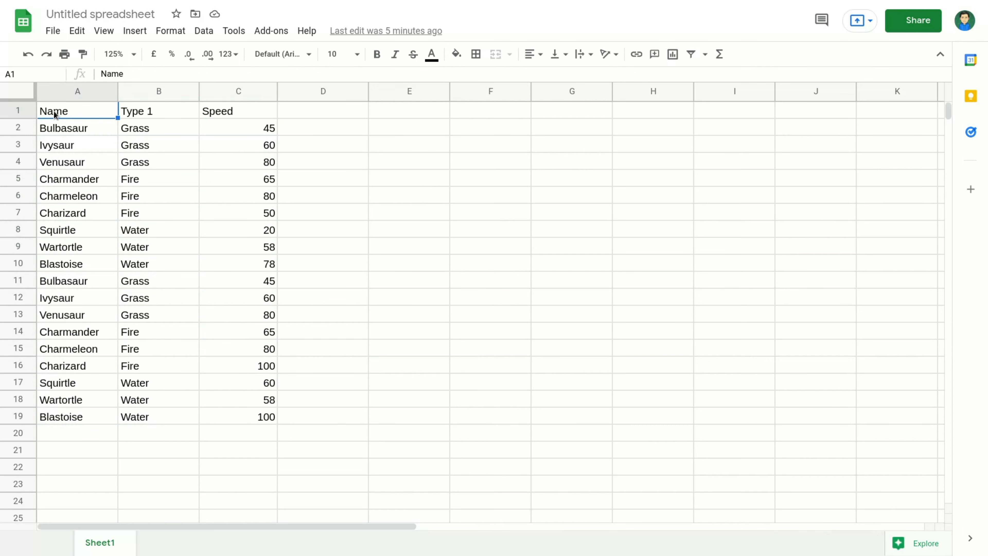
pyautogui.click(27, 75)
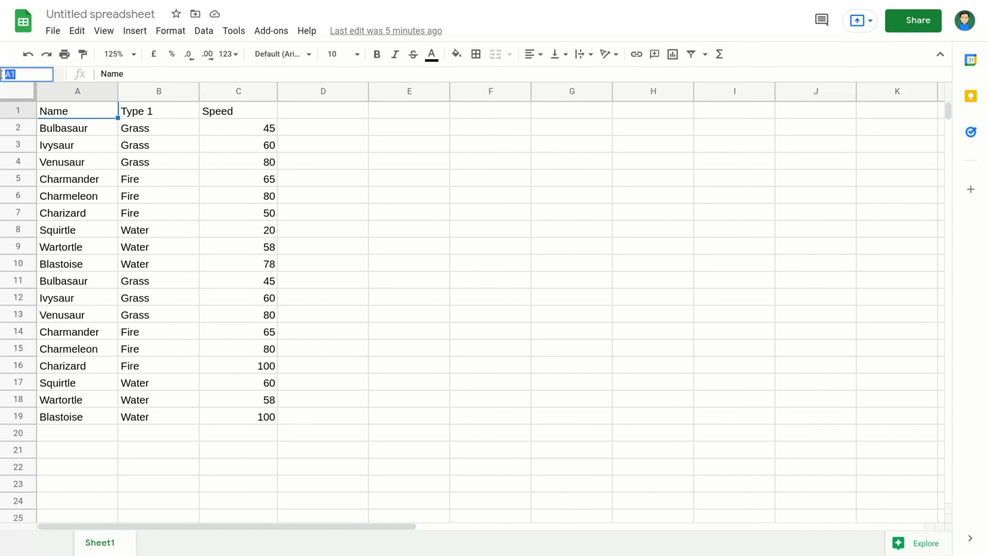
pyautogui.doubleClick(75, 109)
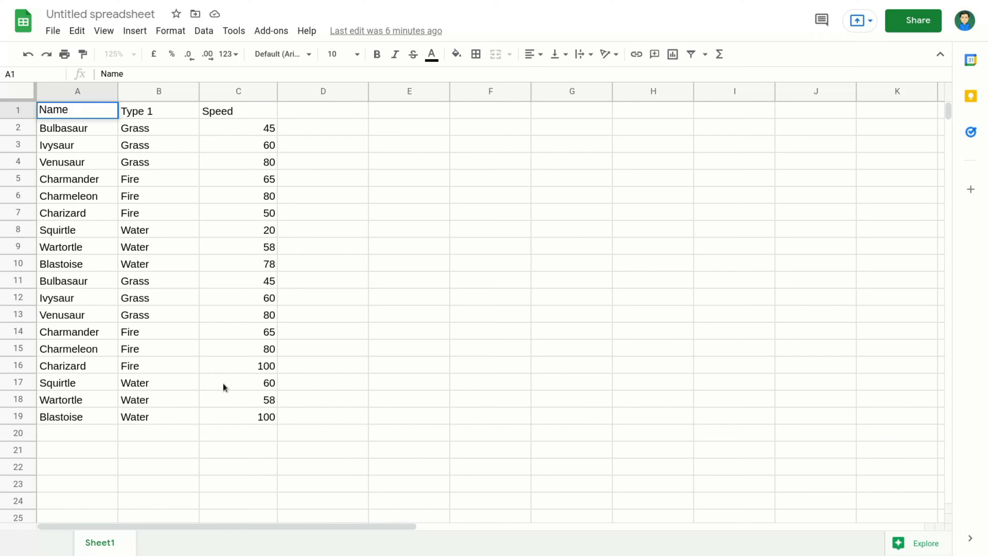
pyautogui.click(243, 415)
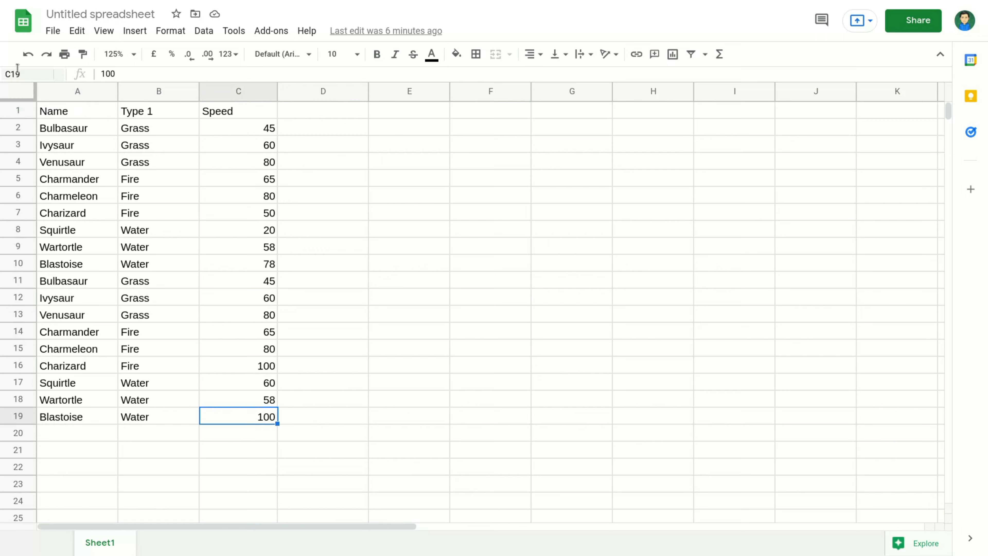
pyautogui.click(5, 75)
pyautogui.moveTo(70, 111); pyautogui.dragTo(266, 418)
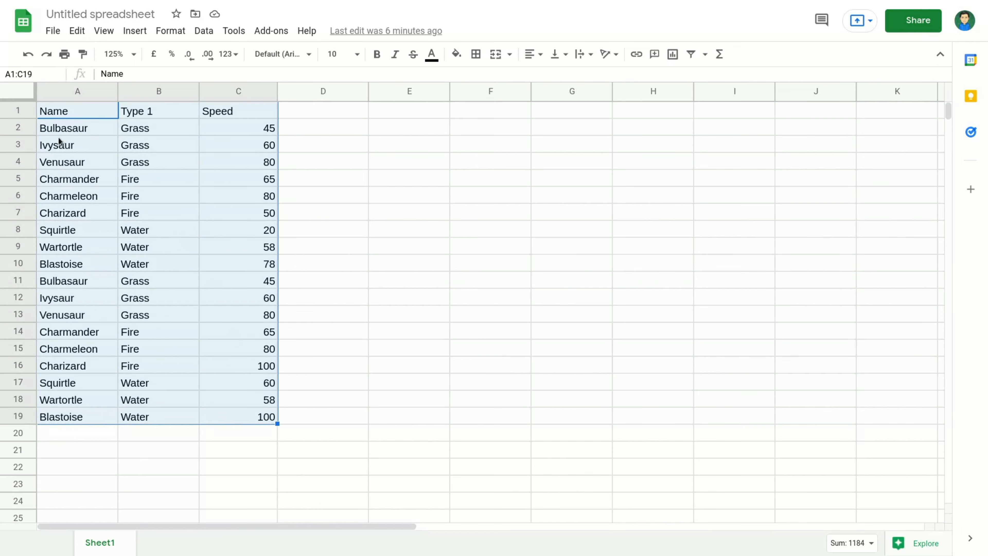
pyautogui.click(9, 74)
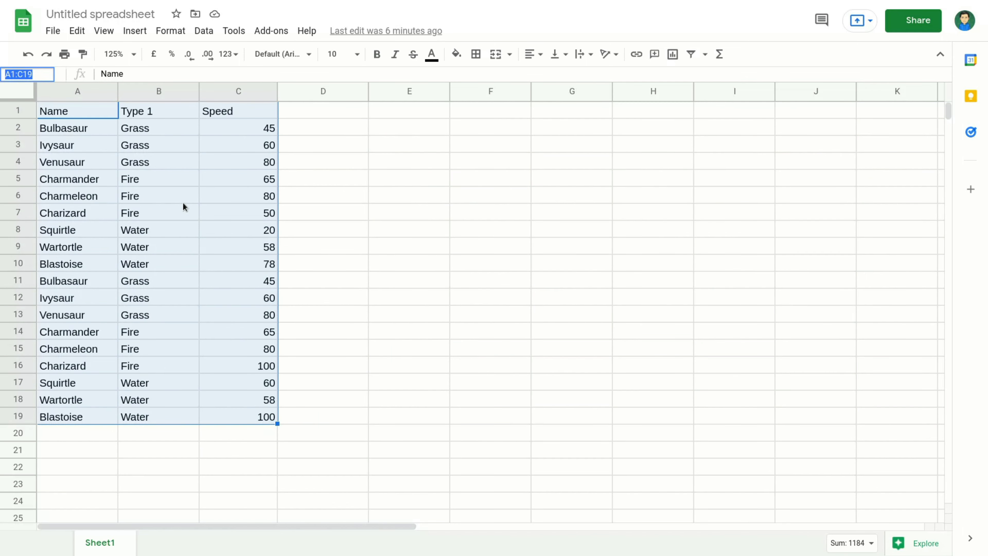
pyautogui.click(334, 382)
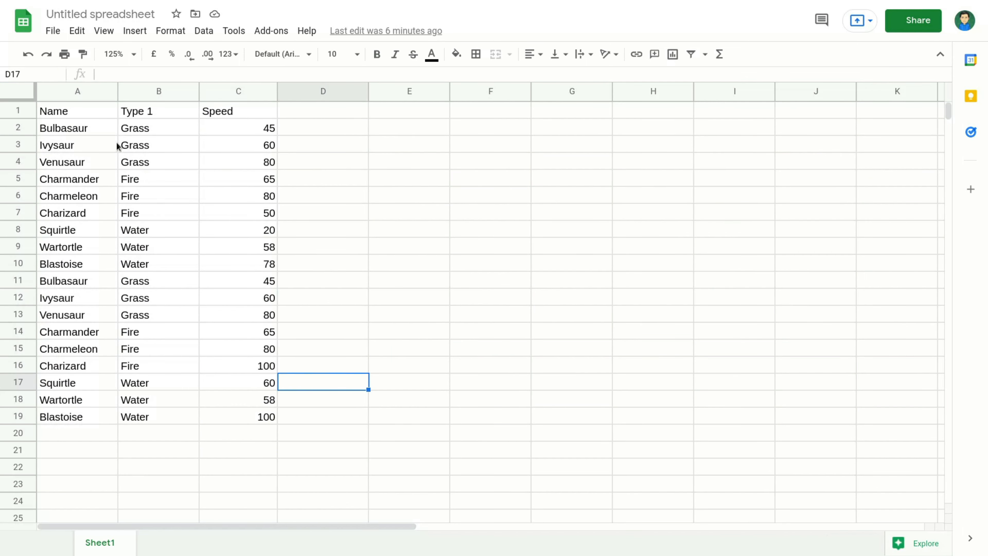
pyautogui.moveTo(72, 110); pyautogui.dragTo(276, 423)
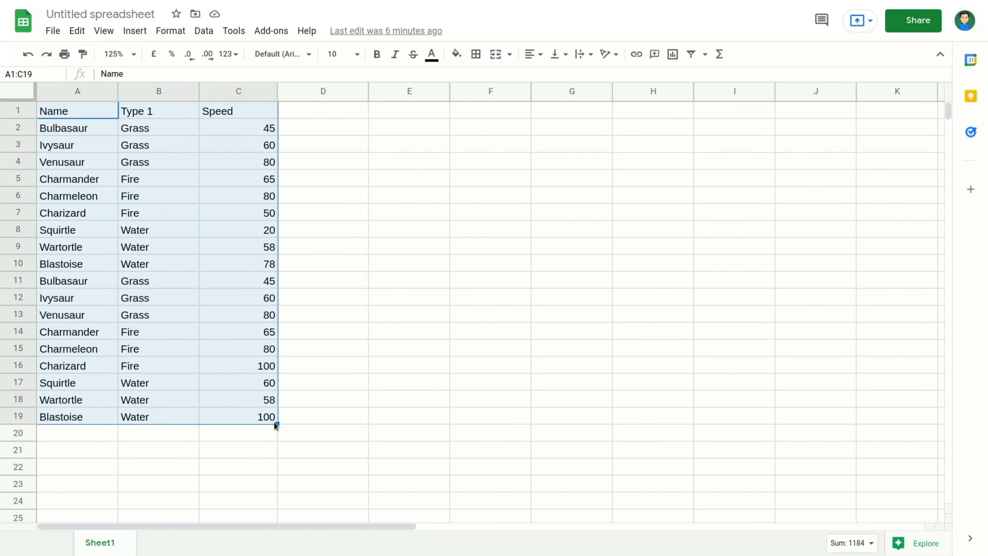
# Widen column D to roughly twice its width and begin the formula =AND( in cell D2
pyautogui.click(322, 128)
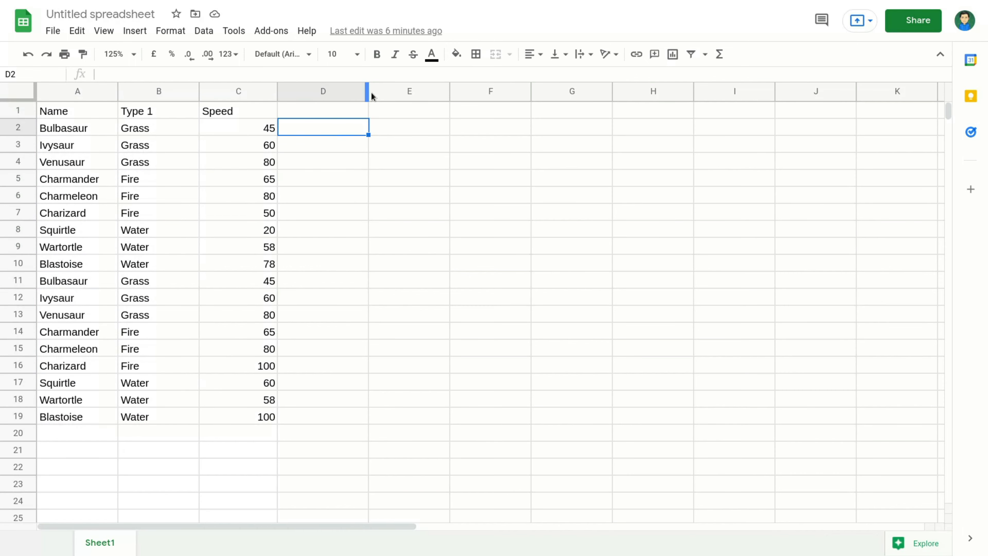
pyautogui.moveTo(369, 94); pyautogui.dragTo(439, 94)
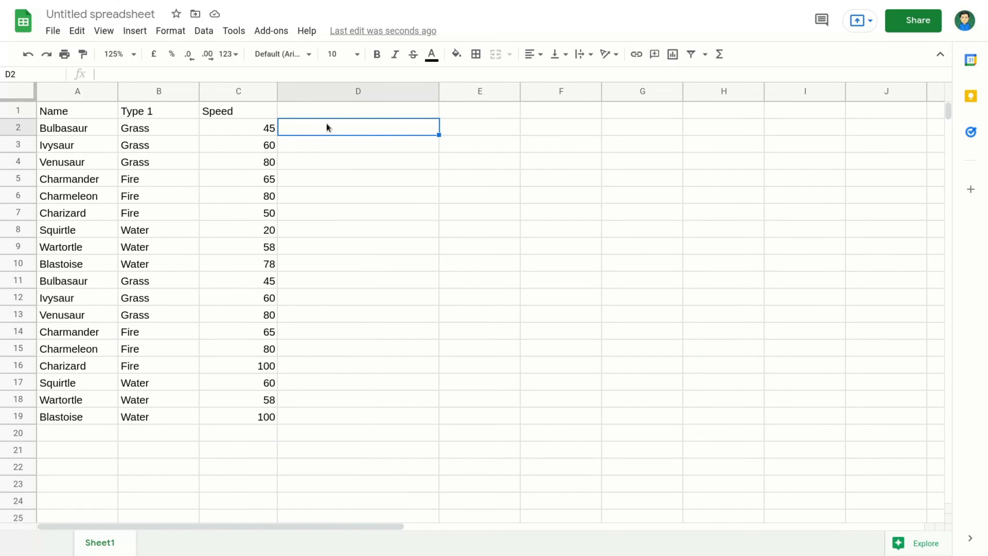
pyautogui.write('=')
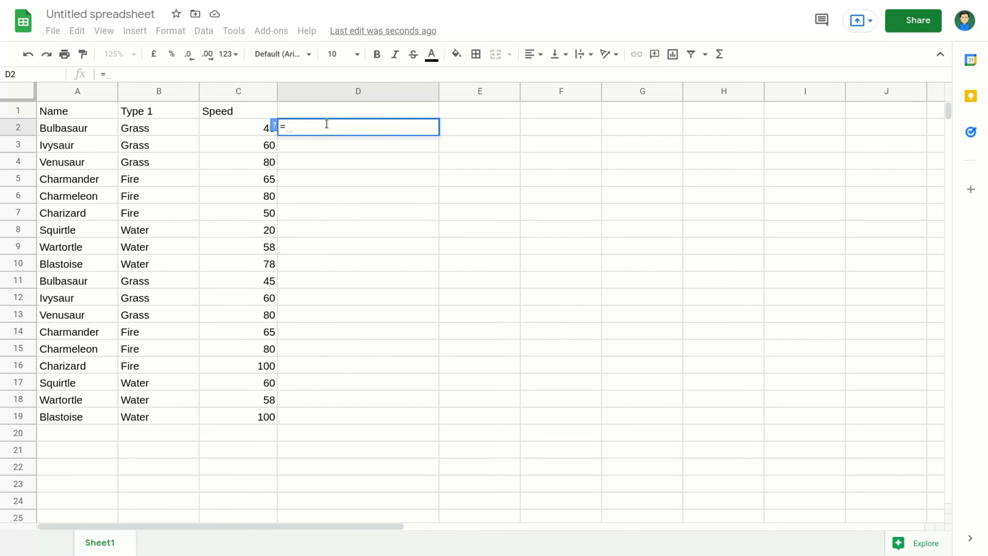
pyautogui.write('AN')
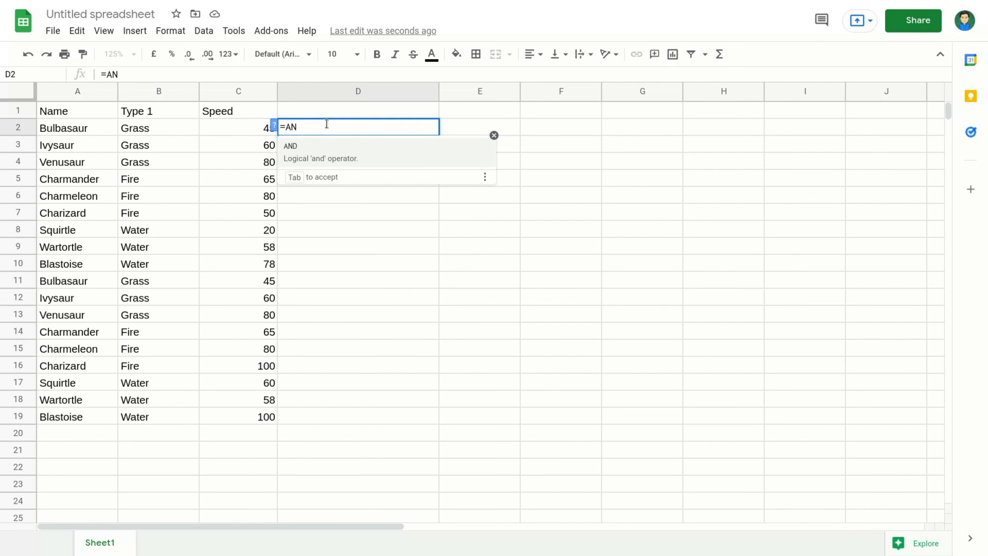
pyautogui.write('D(')
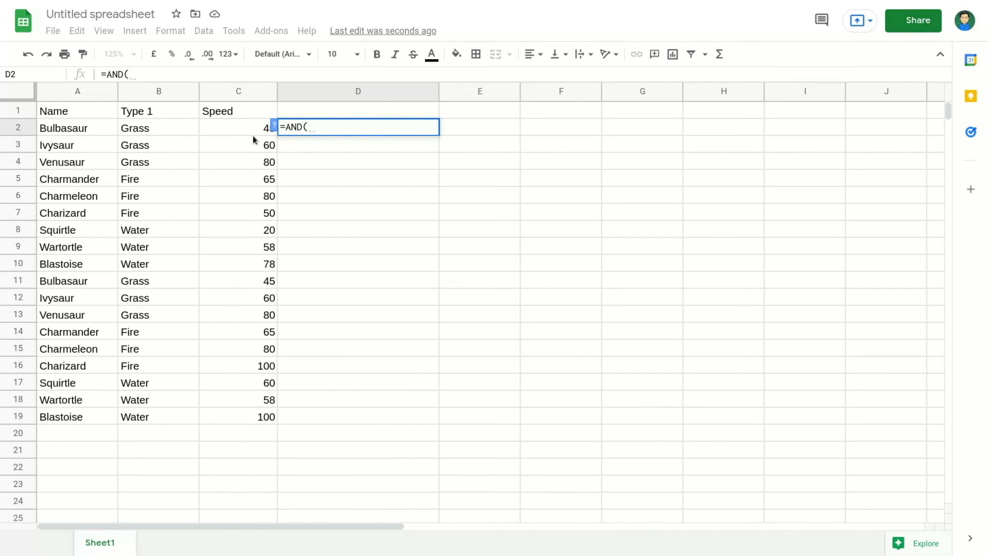
pyautogui.click(57, 92)
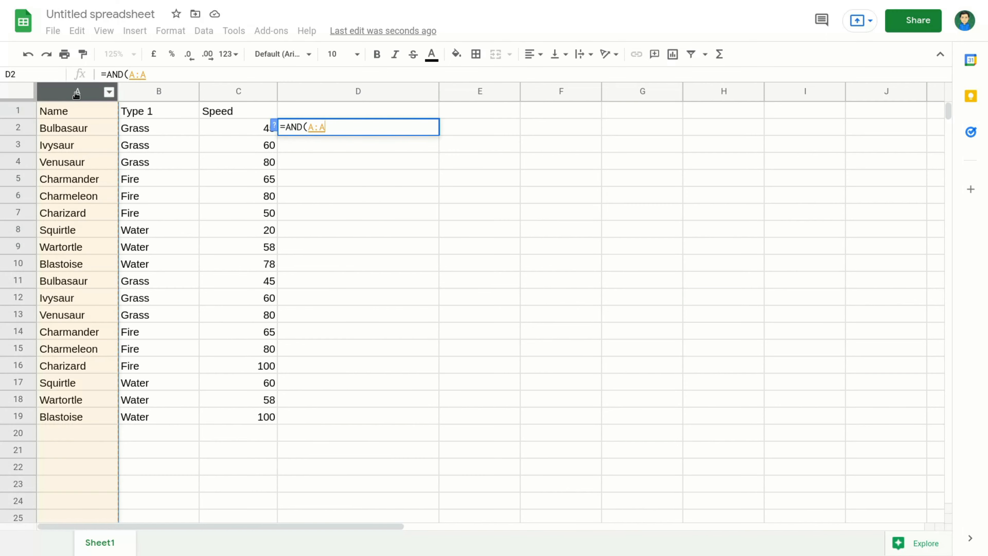
pyautogui.click(147, 90)
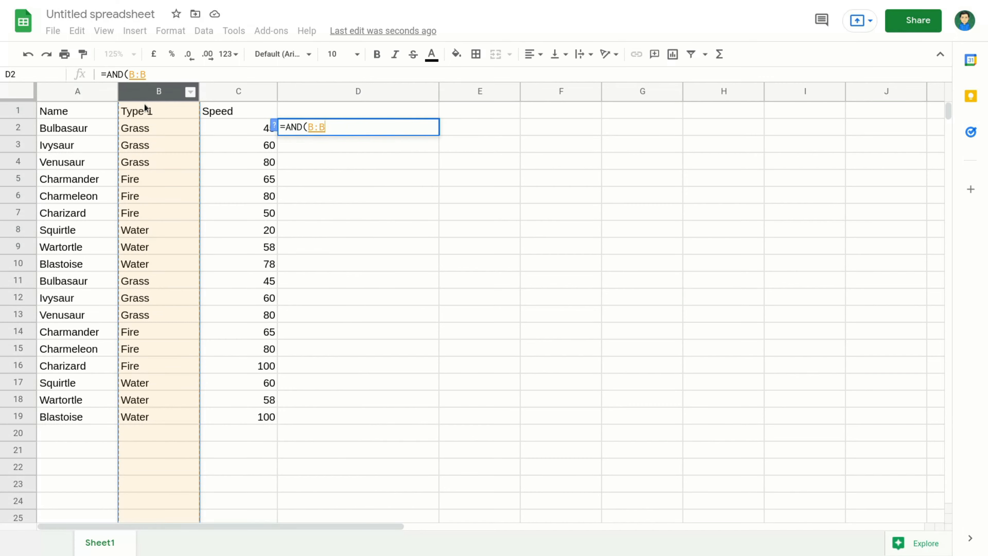
pyautogui.click(220, 95)
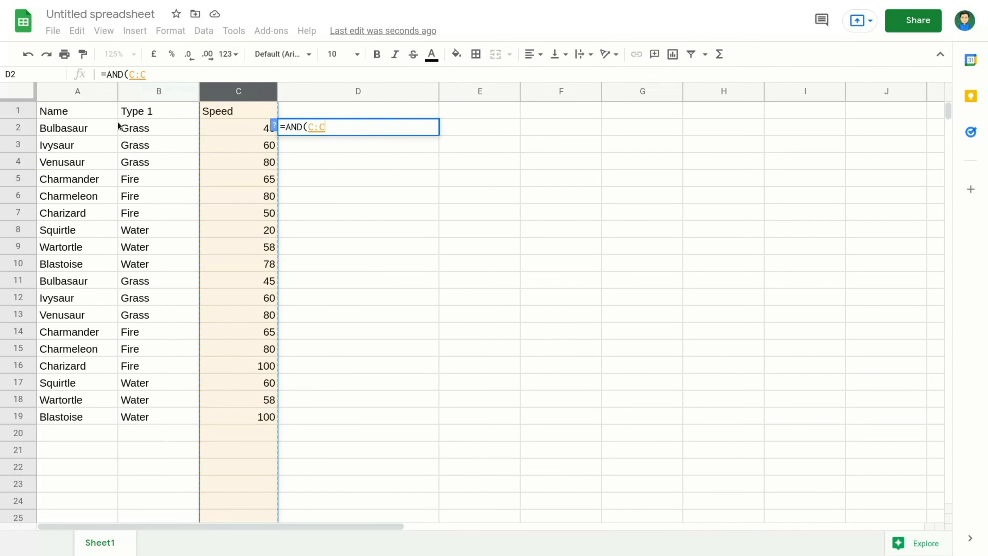
pyautogui.click(136, 95)
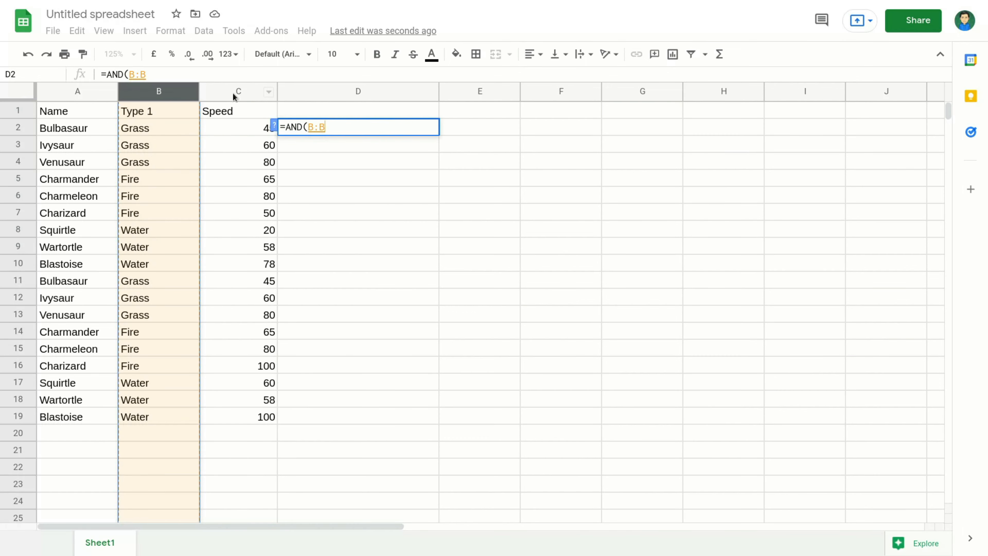
pyautogui.click(218, 90)
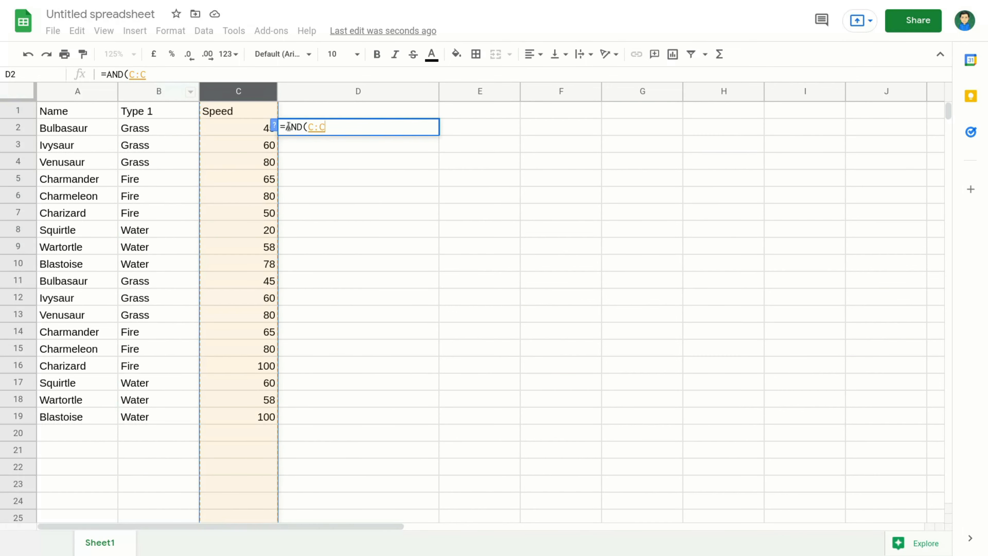
pyautogui.click(330, 127)
pyautogui.press('BackSpace')
pyautogui.press('BackSpace')
pyautogui.press('BackSpace')
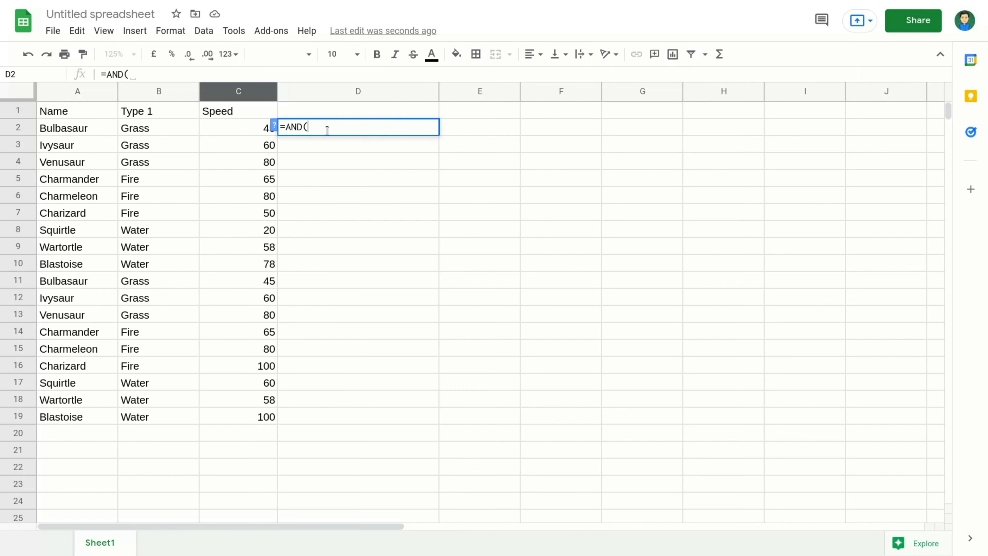
# Add the first logical condition B2="grass" to the AND formula in cell D2
pyautogui.write('B2')
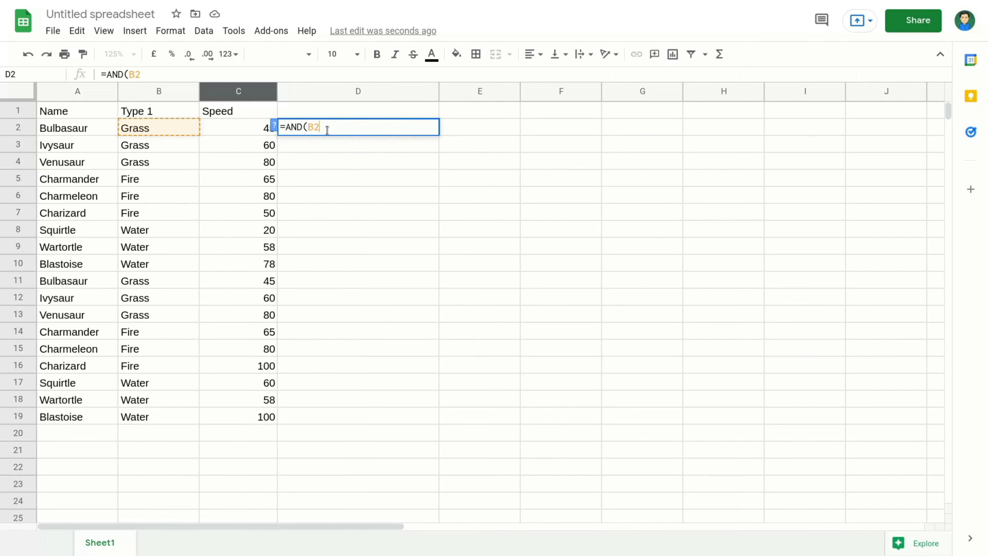
pyautogui.write('=')
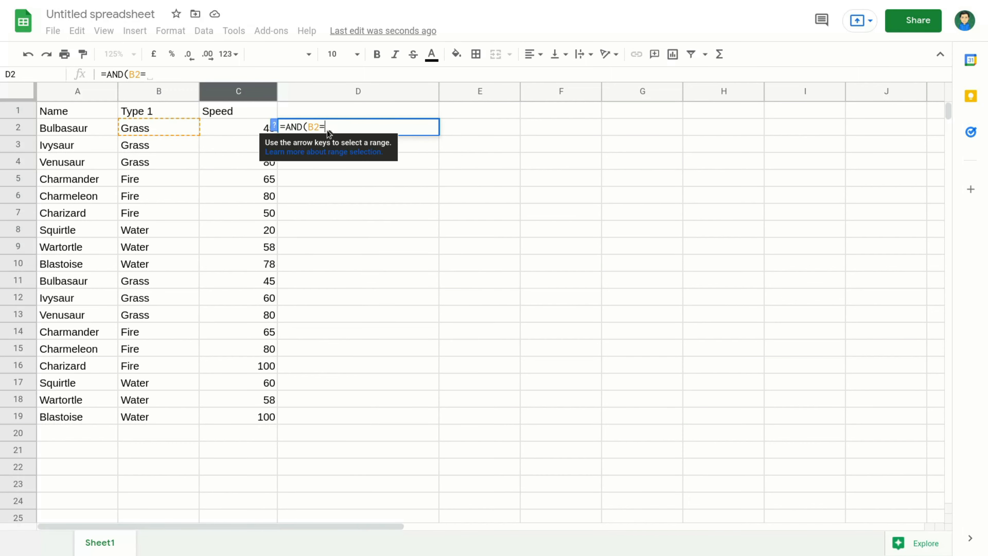
pyautogui.write('gra')
pyautogui.press('BackSpace')
pyautogui.press('BackSpace')
pyautogui.press('BackSpace')
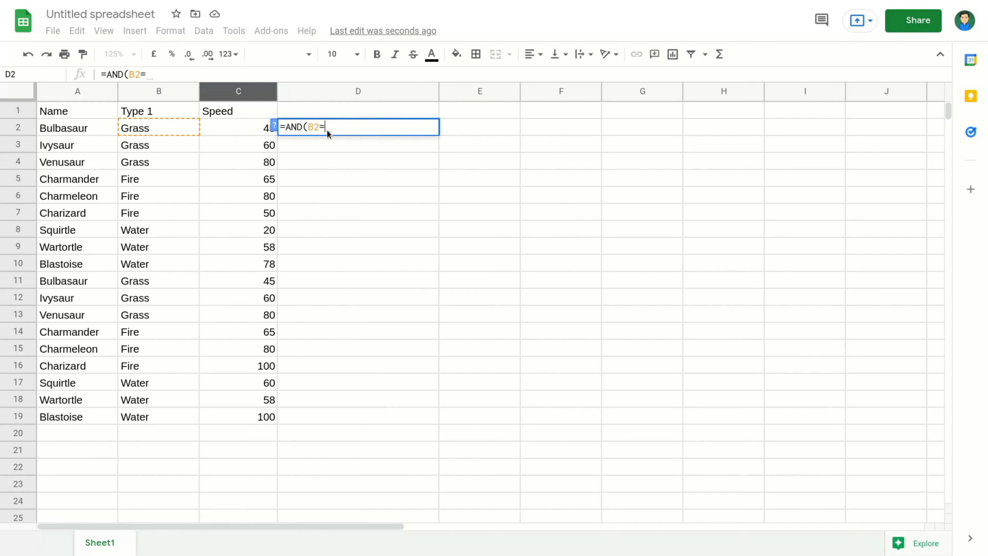
pyautogui.write('""')
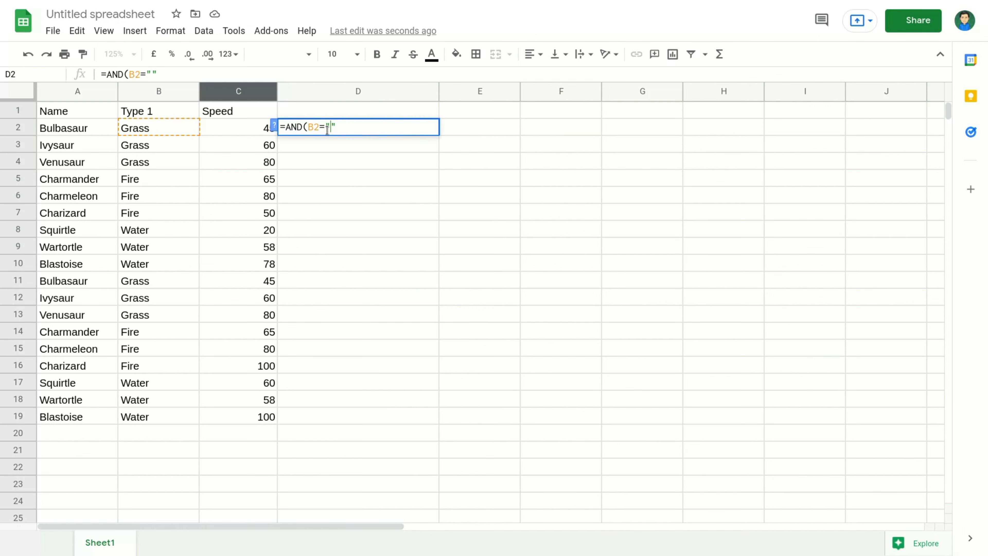
pyautogui.write('grass')
pyautogui.moveTo(365, 126); pyautogui.dragTo(336, 127)
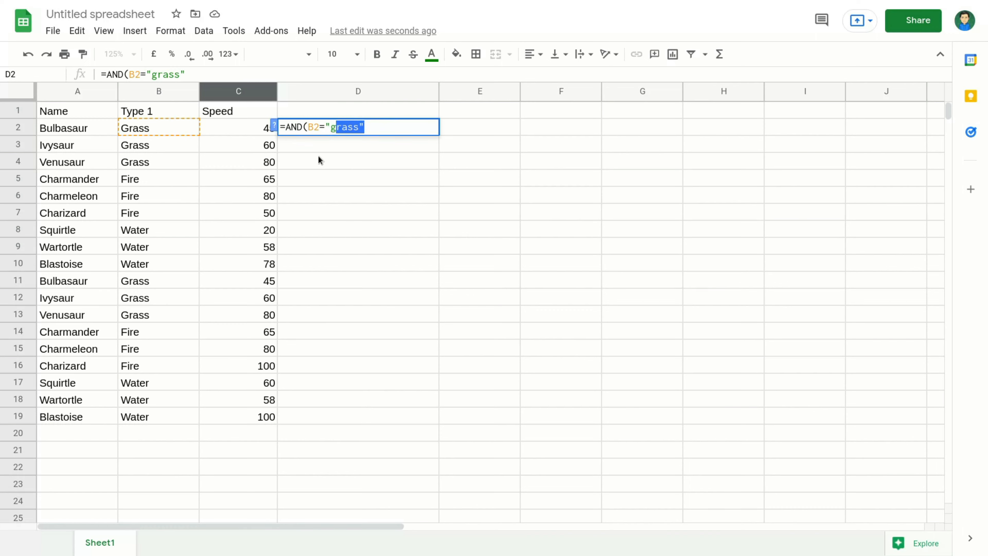
pyautogui.click(369, 127)
pyautogui.keyDown('shift'); pyautogui.click(307, 128); pyautogui.keyUp('shift')
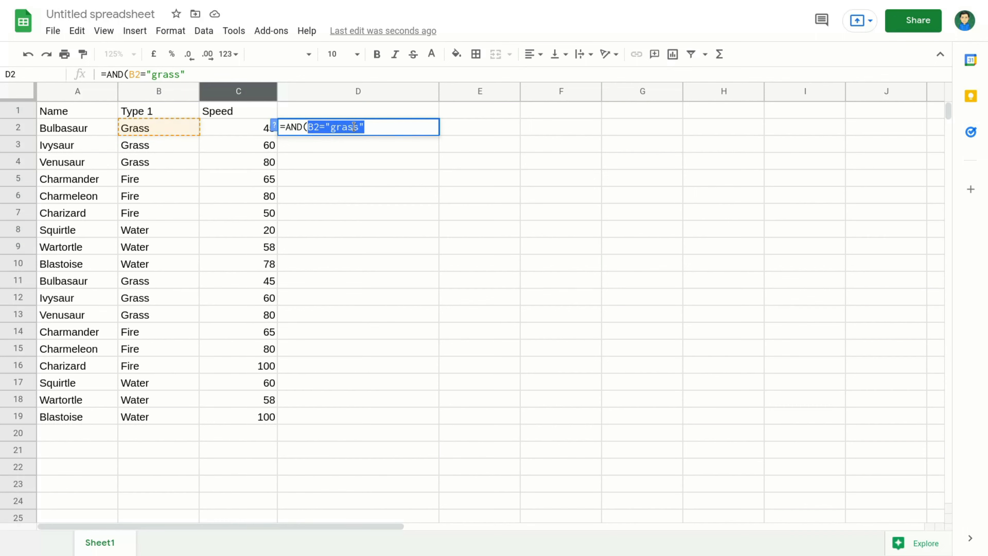
pyautogui.click(367, 130)
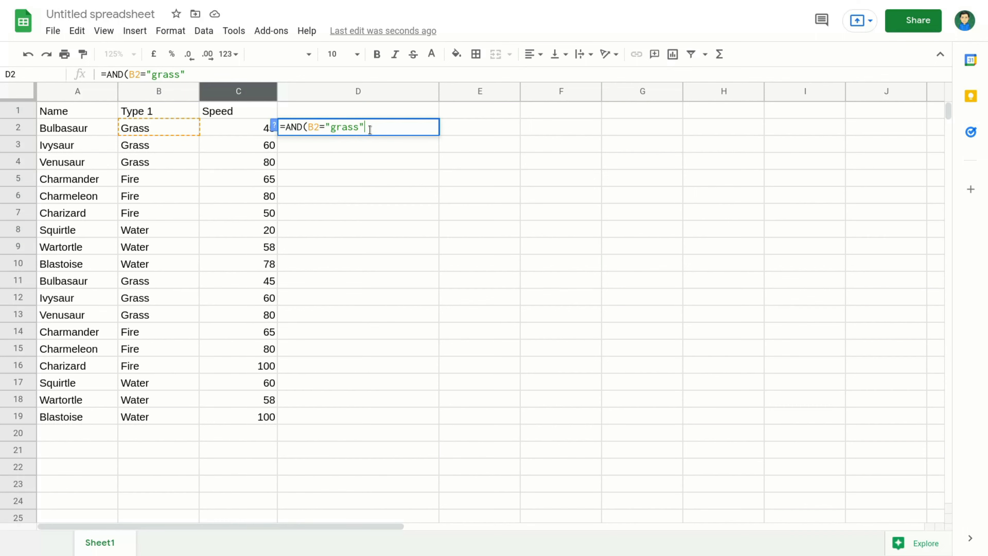
# Add C2<50 as the second condition of the AND formula in D2, separated from the first by a comma
pyautogui.write(',')
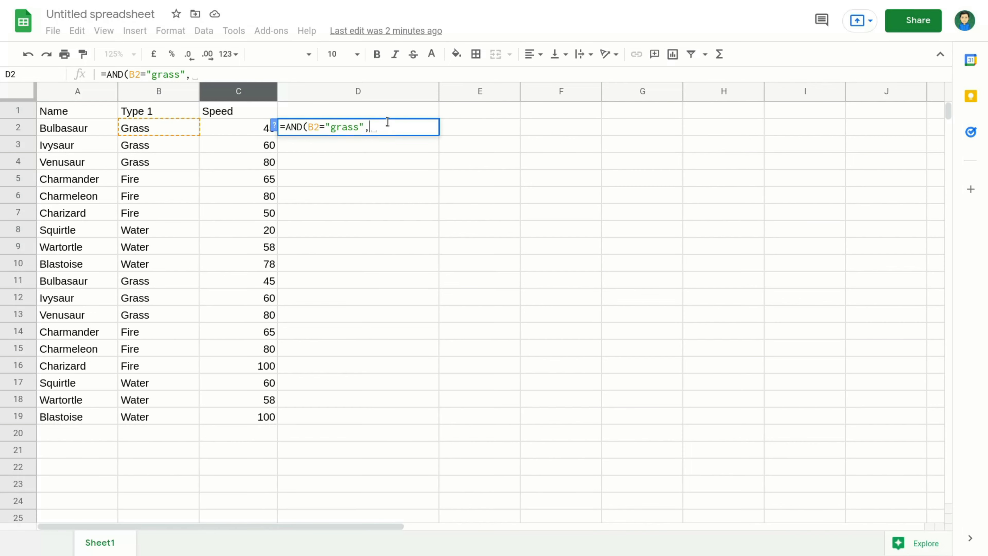
pyautogui.write('C')
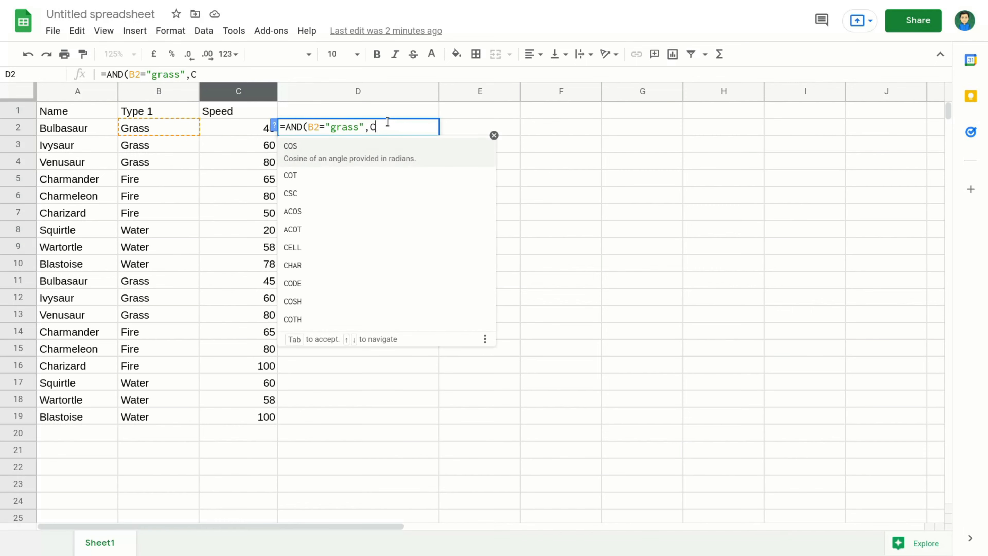
pyautogui.click(245, 133)
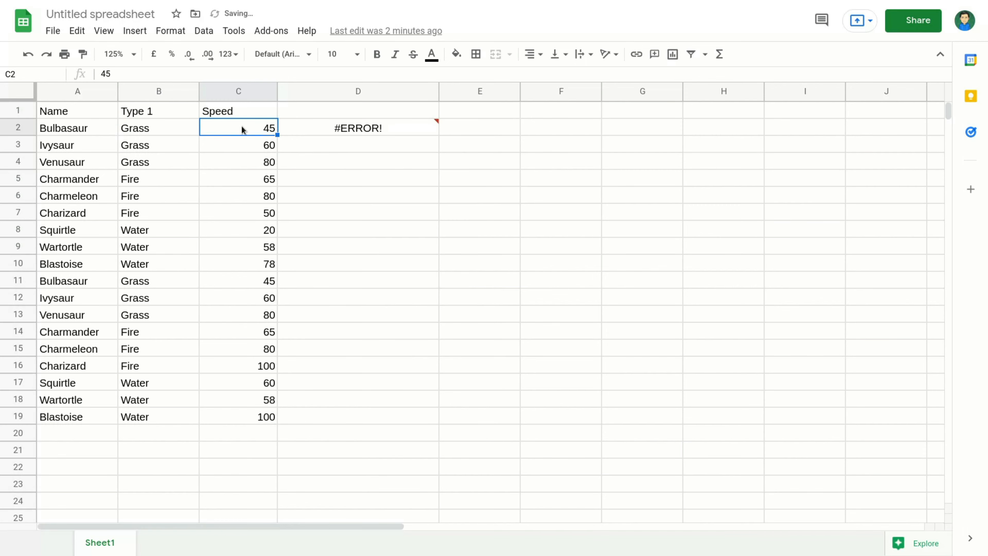
pyautogui.doubleClick(254, 126)
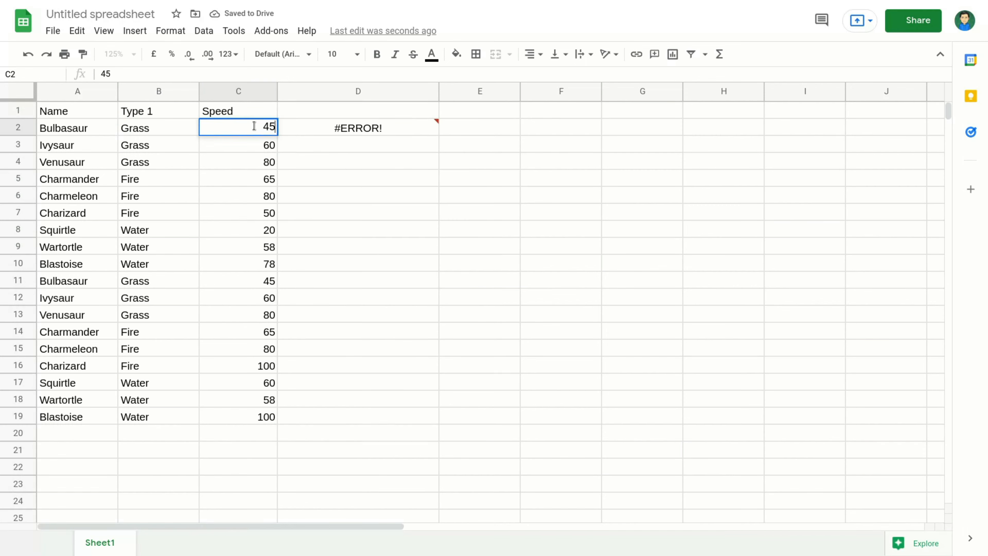
pyautogui.doubleClick(338, 128)
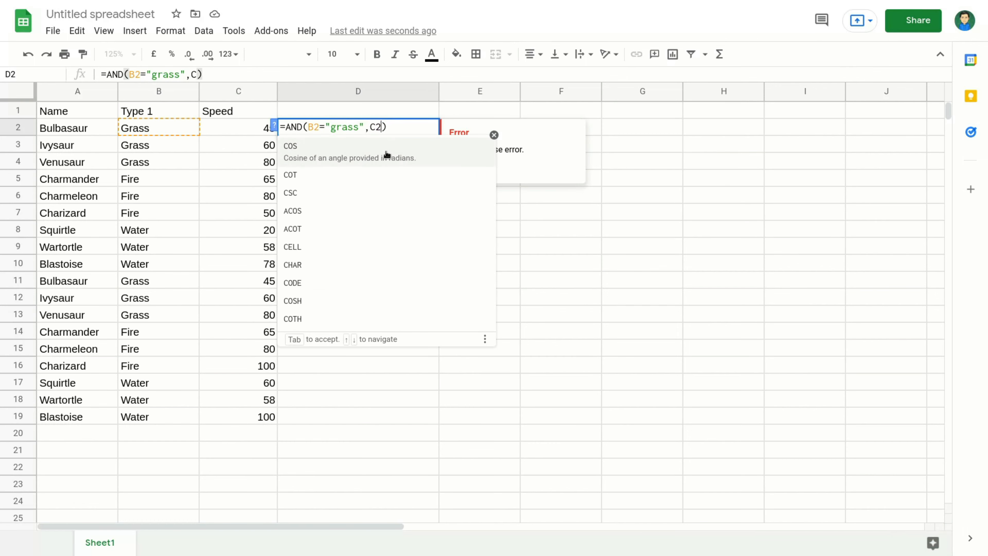
pyautogui.write('2')
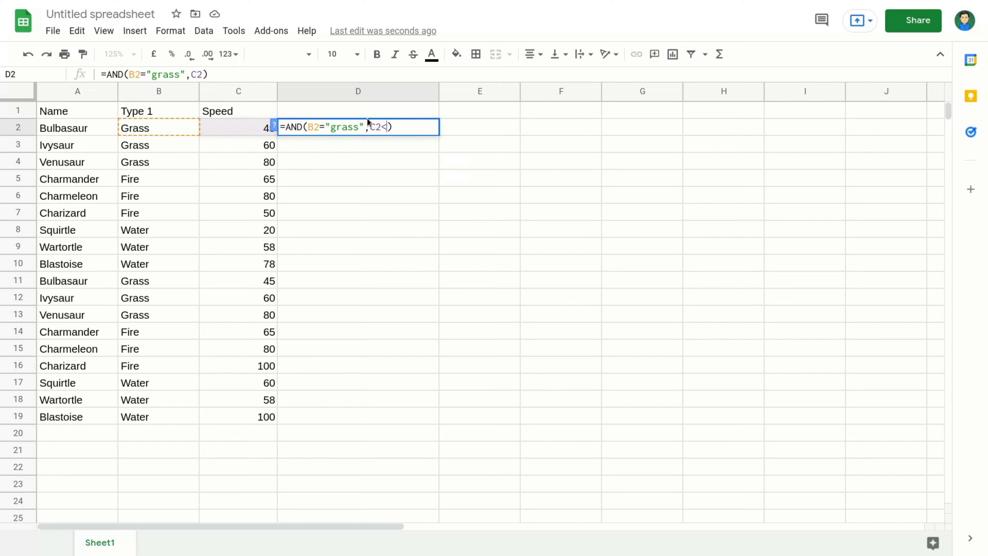
pyautogui.write('<')
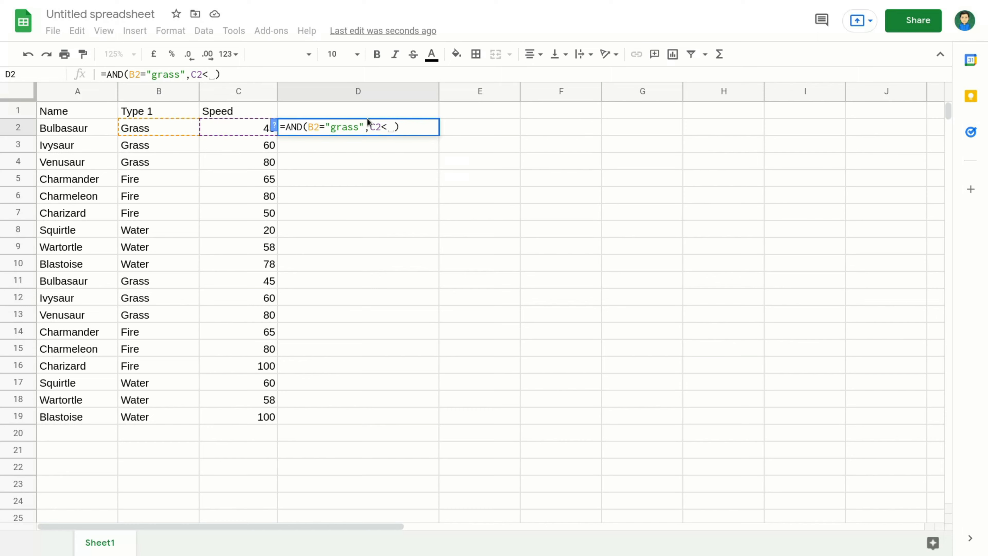
pyautogui.write('50')
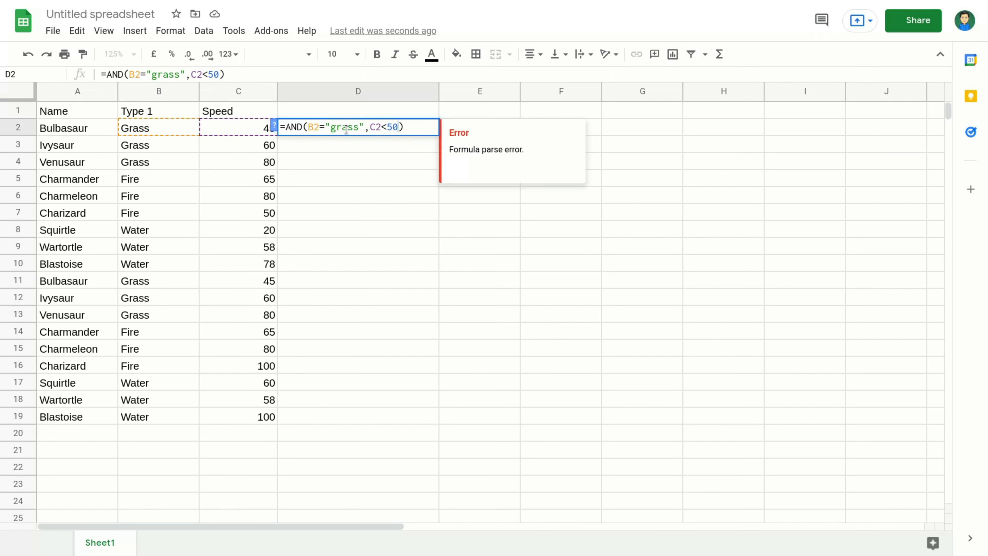
# Review the two conditions B2="grass" and C2<50 within the D2 formula
pyautogui.moveTo(365, 127); pyautogui.dragTo(152, 134)
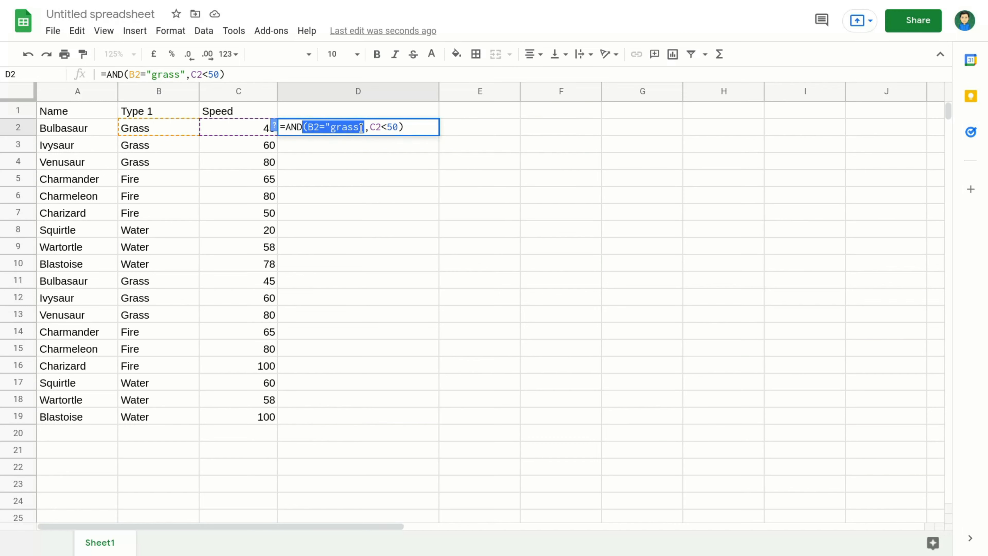
pyautogui.moveTo(370, 128); pyautogui.dragTo(400, 131)
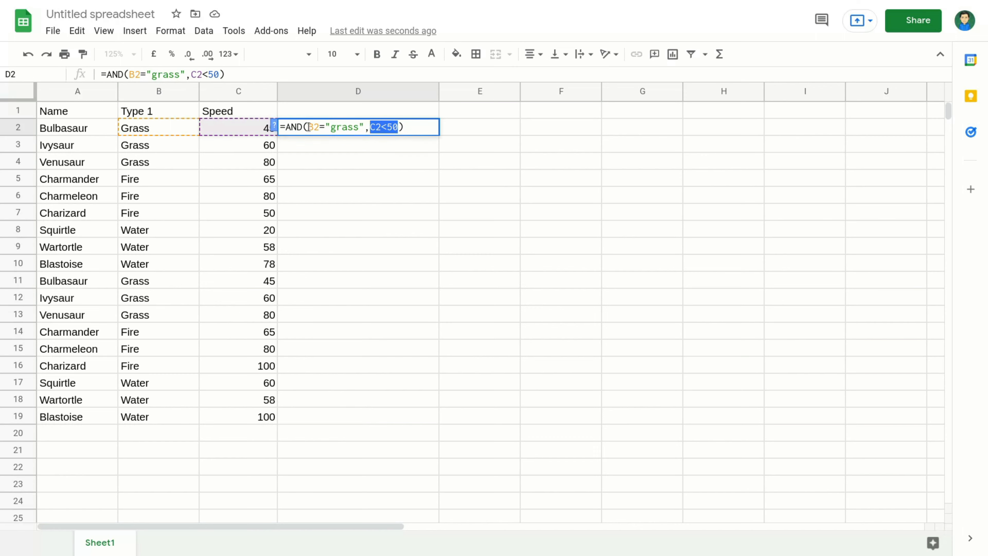
pyautogui.click(362, 127)
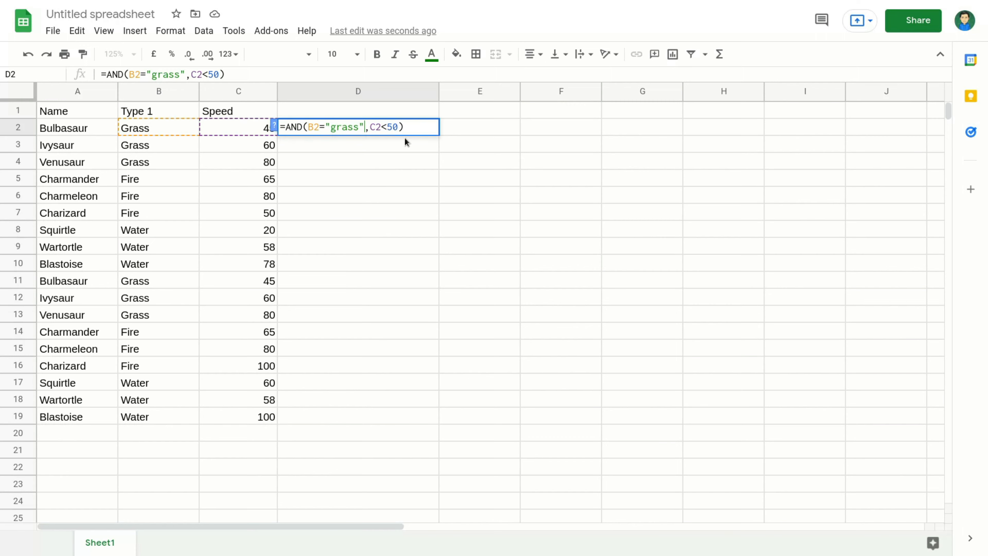
pyautogui.moveTo(402, 128)
pyautogui.moveTo(399, 127); pyautogui.dragTo(368, 127)
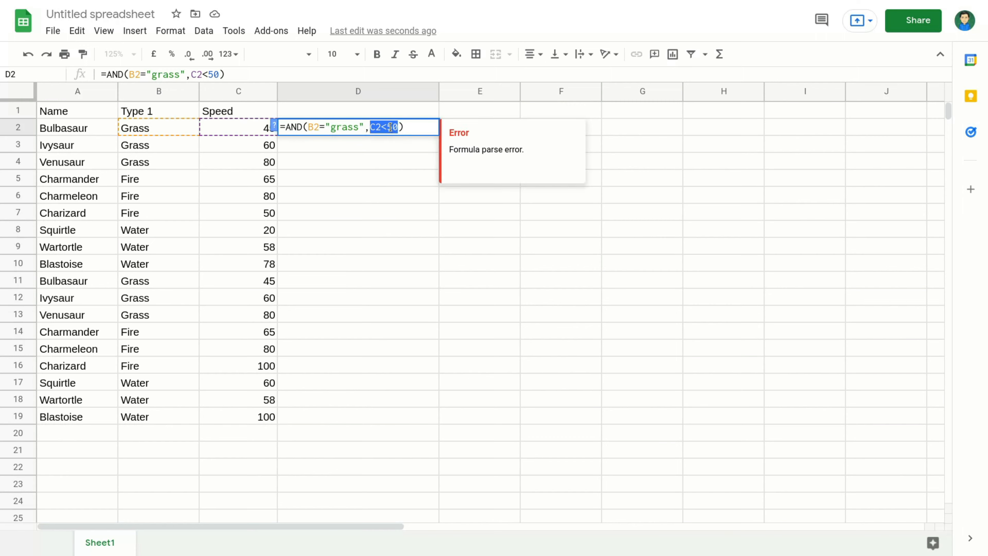
pyautogui.click(407, 128)
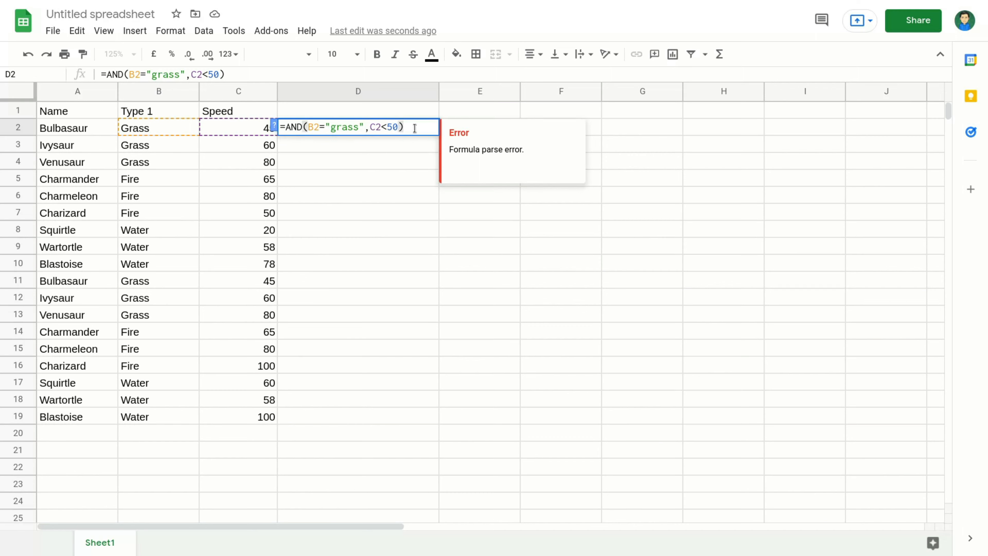
# Enter the completed formula =AND(B2="grass",C2<50) in D2 and accept the suggested auto-fill for D3:D19
pyautogui.moveTo(413, 128); pyautogui.dragTo(280, 128)
pyautogui.click(413, 127)
pyautogui.press('Return')
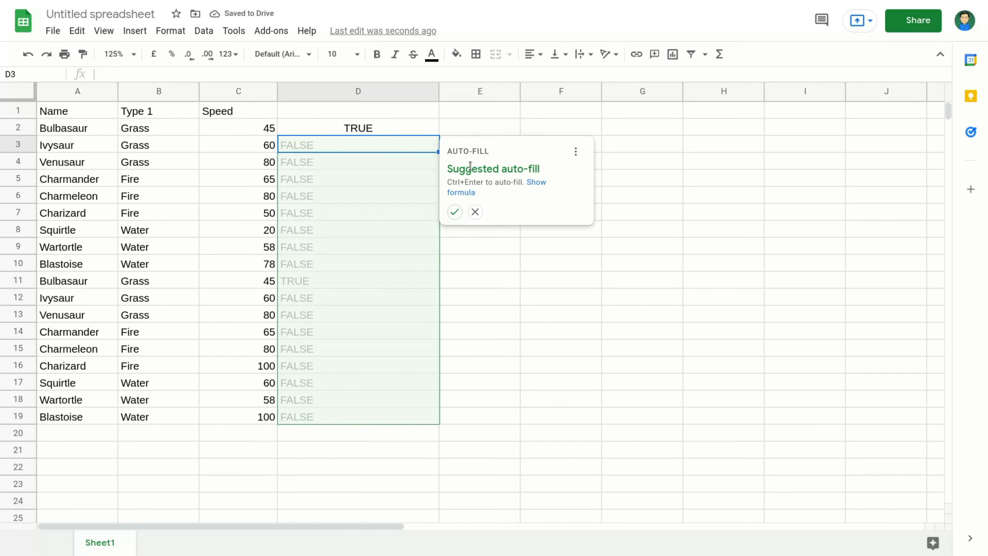
pyautogui.click(455, 212)
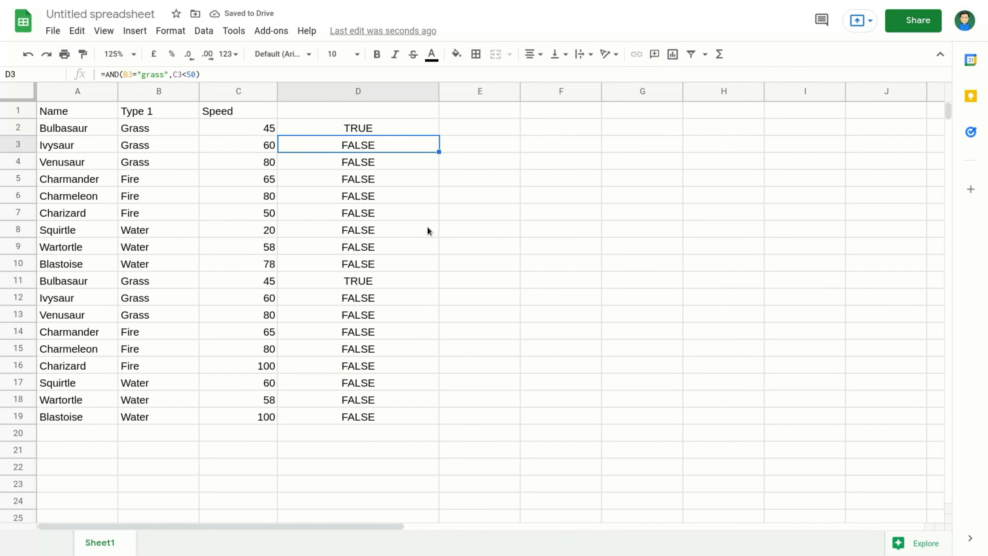
# Compare the type and speed in row 2 with the D2 result, and look over the filled results in D3:D19
pyautogui.click(144, 128)
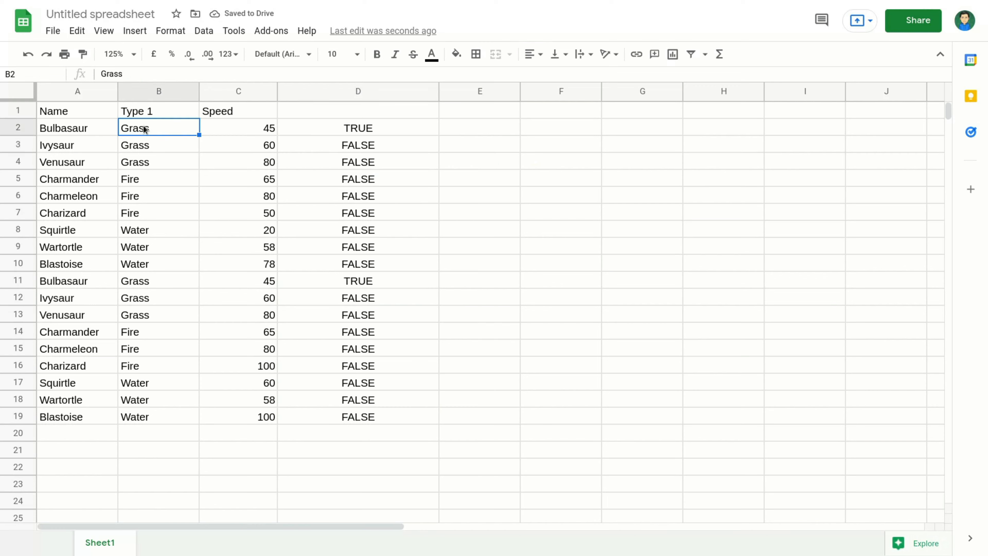
pyautogui.click(239, 131)
pyautogui.click(355, 127)
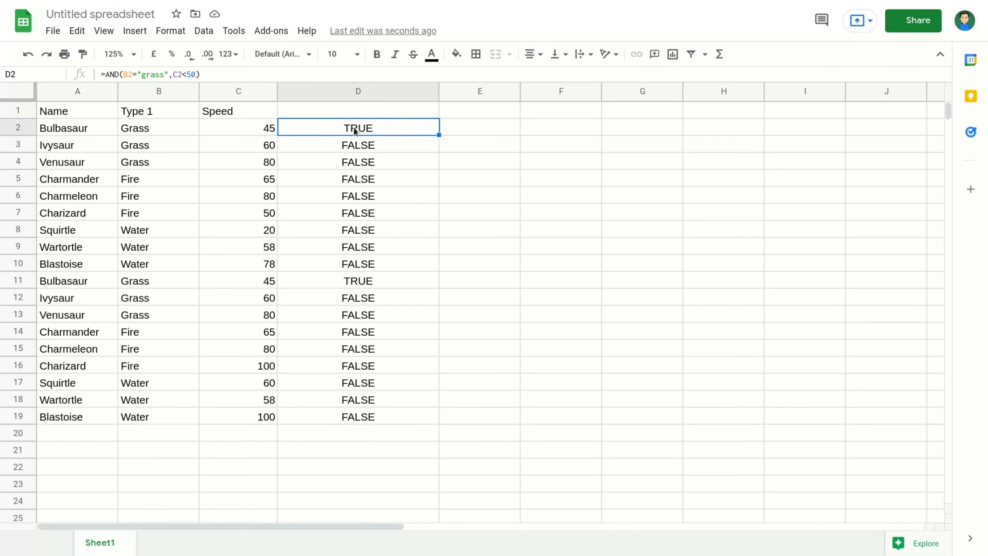
pyautogui.moveTo(368, 152); pyautogui.dragTo(383, 418)
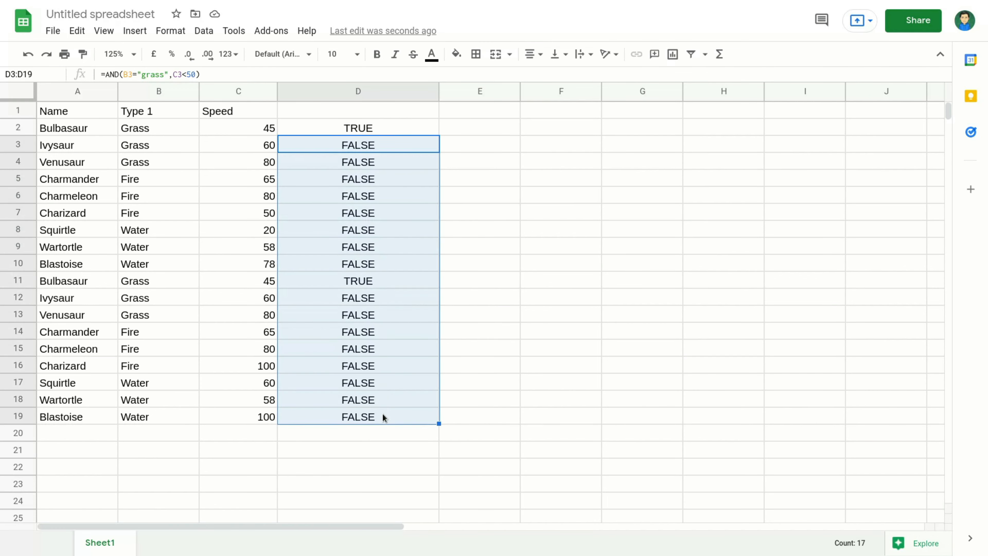
pyautogui.click(355, 123)
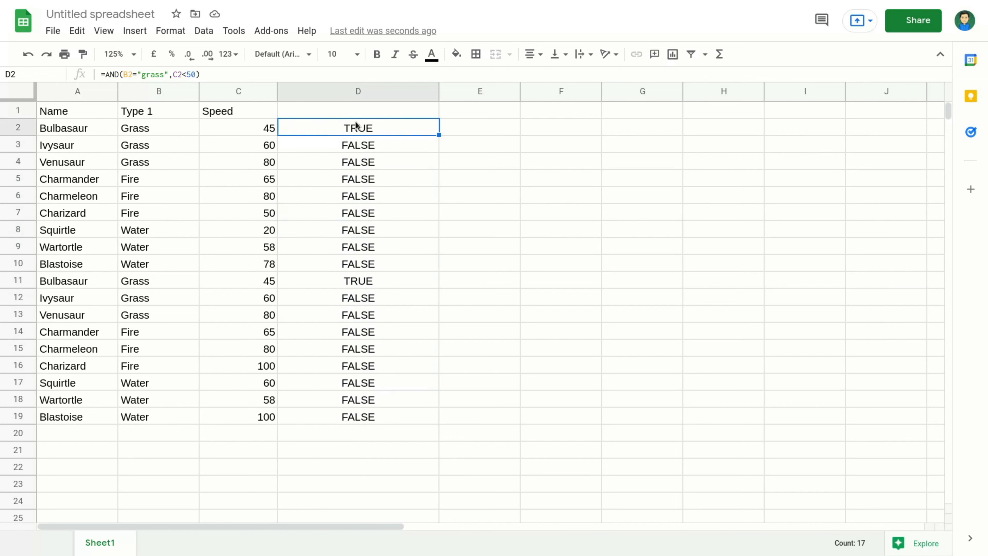
# Apply a conditional formatting rule to D2:D19 that colours cells whose text is exactly "true" in the default green style
pyautogui.moveTo(355, 132); pyautogui.dragTo(350, 420)
pyautogui.click(171, 31)
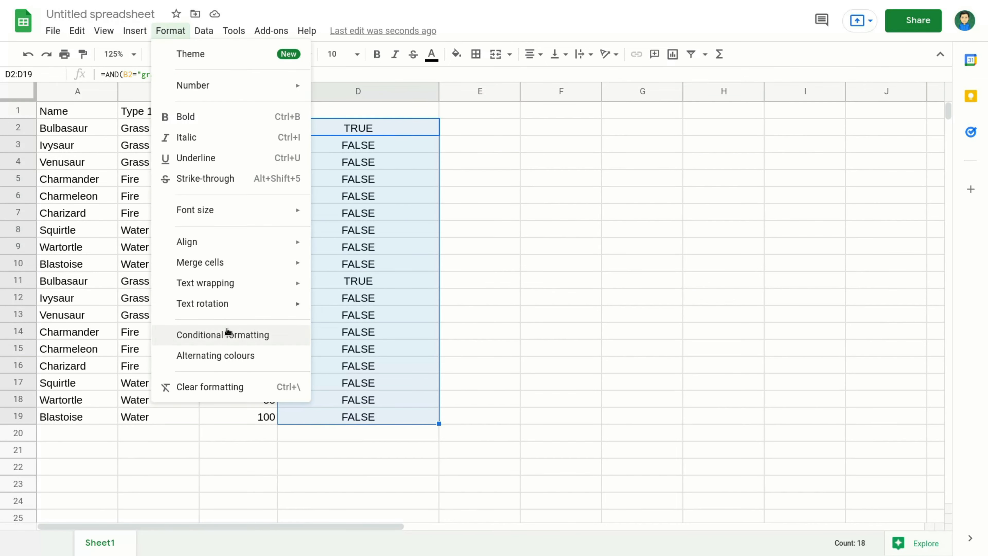
pyautogui.click(226, 337)
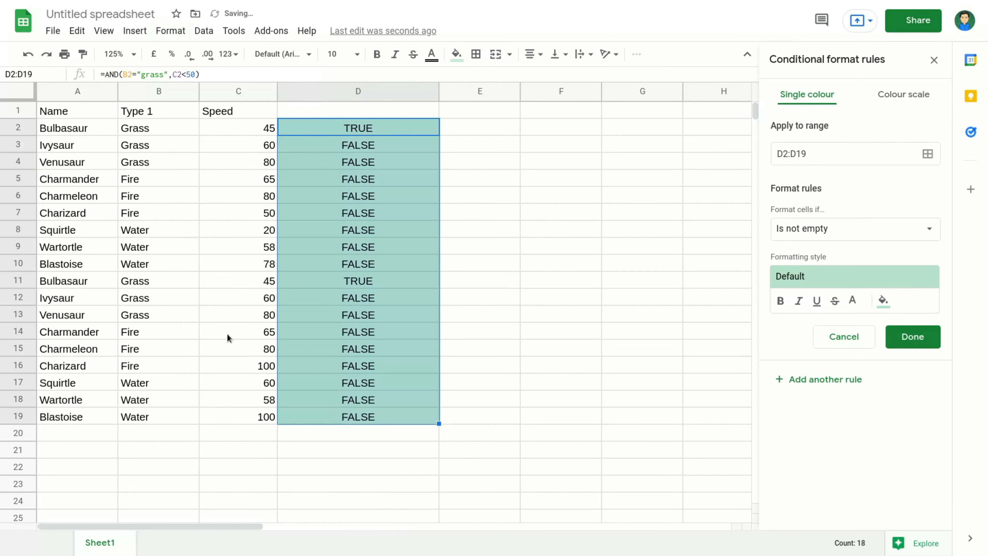
pyautogui.click(856, 236)
pyautogui.click(814, 331)
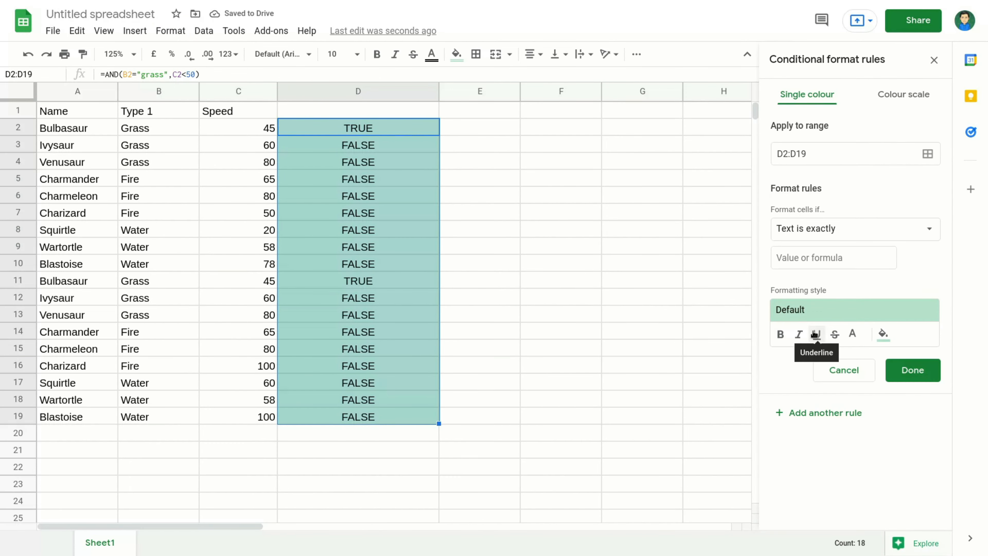
pyautogui.click(799, 260)
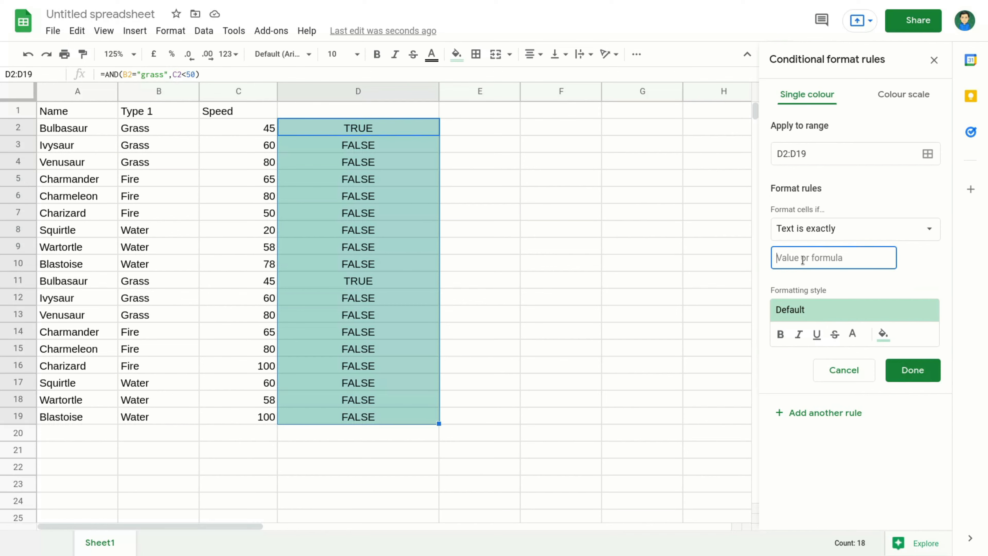
pyautogui.write('true')
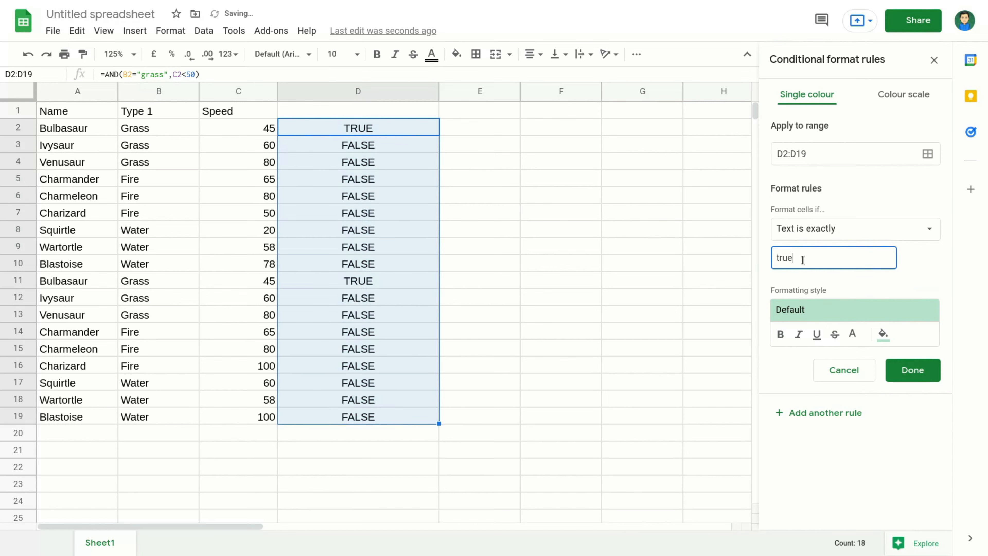
pyautogui.click(915, 373)
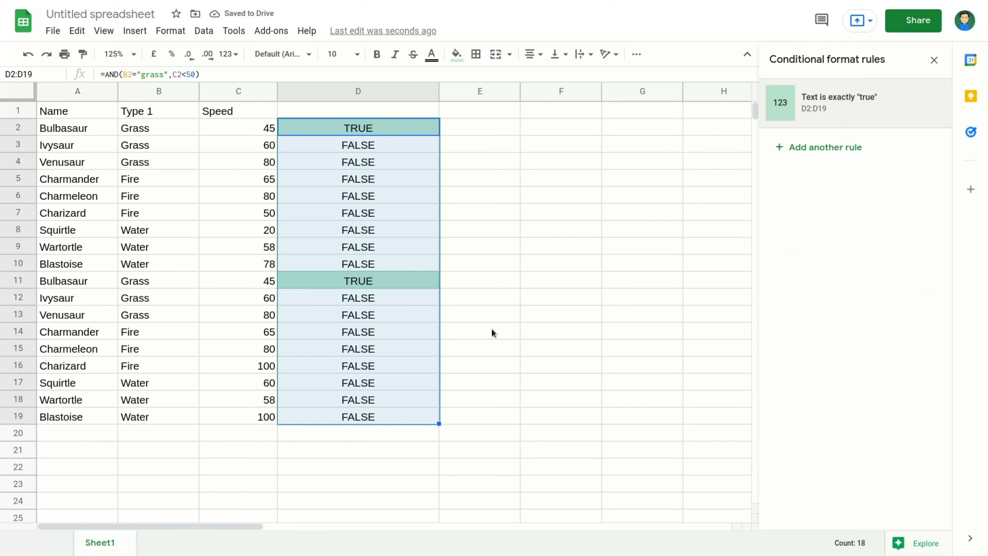
# Inspect the green-highlighted result cells D2 and D11 and their AND formulas
pyautogui.click(364, 126)
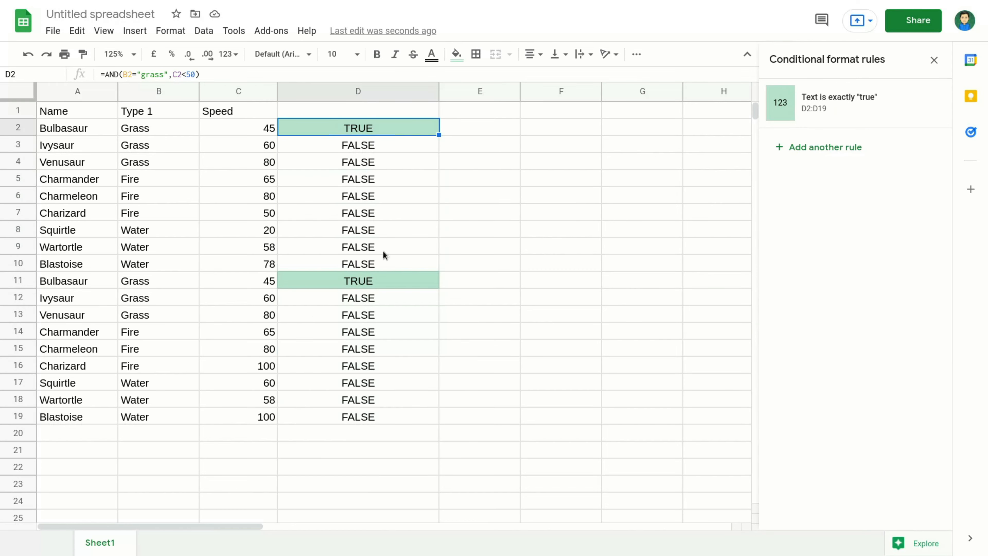
pyautogui.click(380, 281)
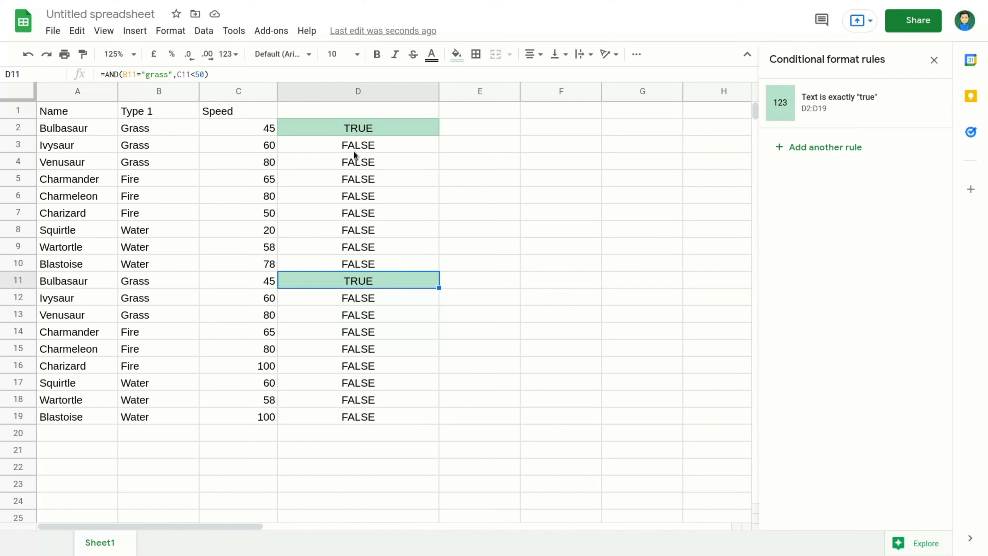
pyautogui.click(353, 127)
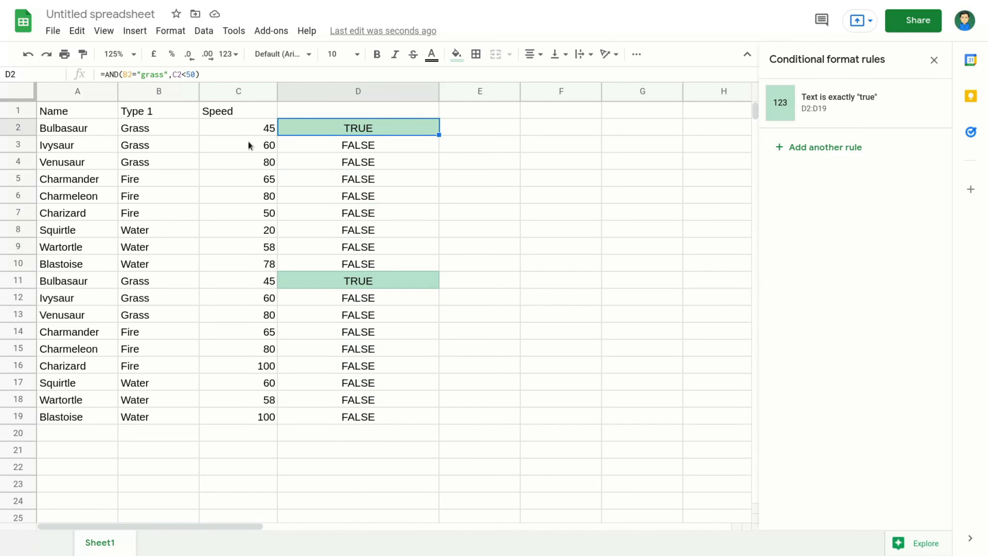
# Check the B2="grass" and C2<50 conditions of the D2 formula against the type and speed in row 2
pyautogui.click(187, 127)
pyautogui.click(236, 125)
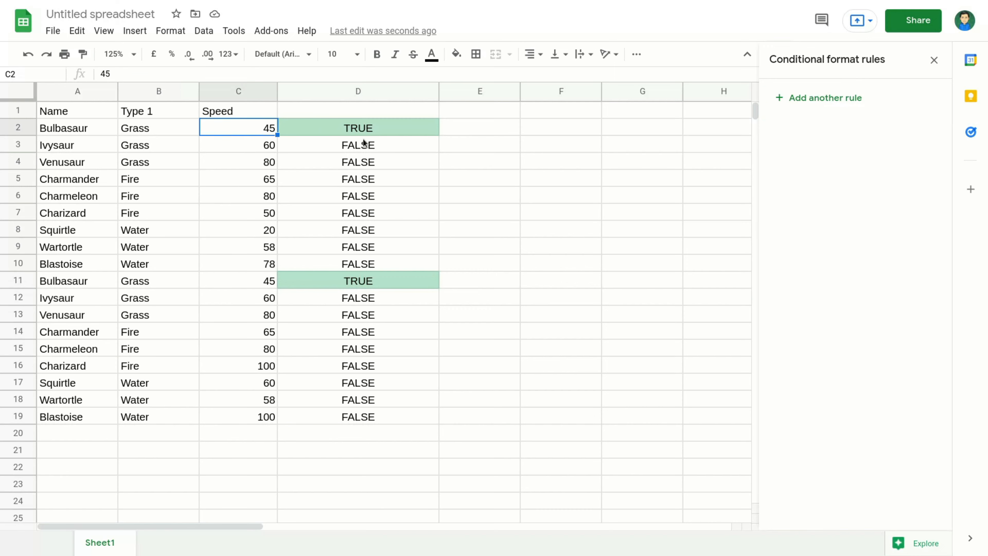
pyautogui.doubleClick(365, 127)
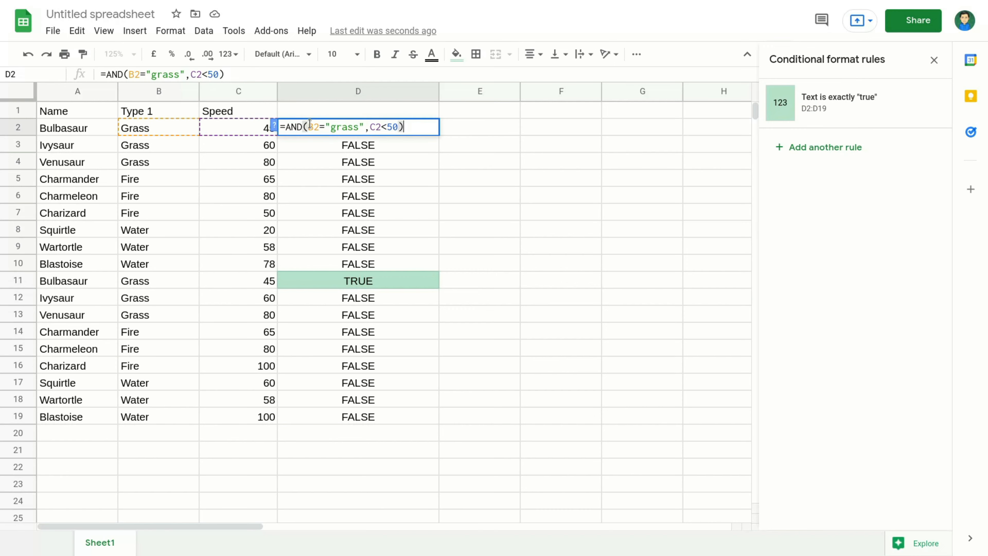
pyautogui.moveTo(310, 124); pyautogui.dragTo(363, 126)
pyautogui.click(147, 128)
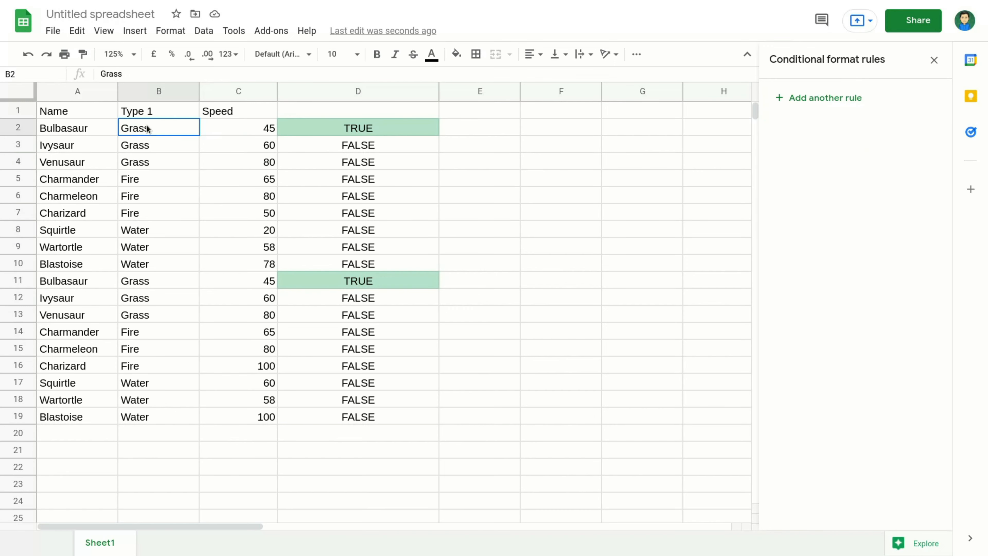
pyautogui.click(364, 130)
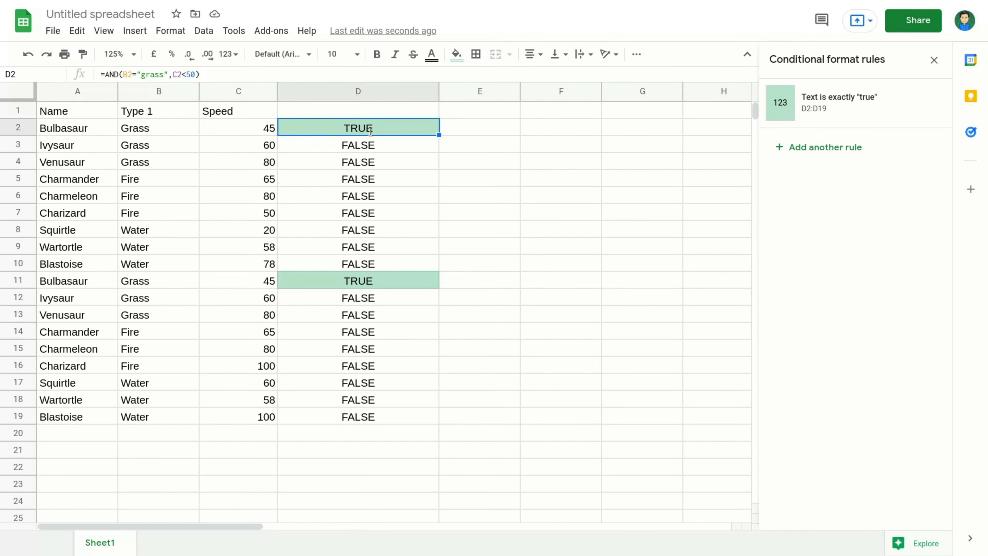
pyautogui.doubleClick(396, 127)
pyautogui.moveTo(398, 126); pyautogui.dragTo(370, 127)
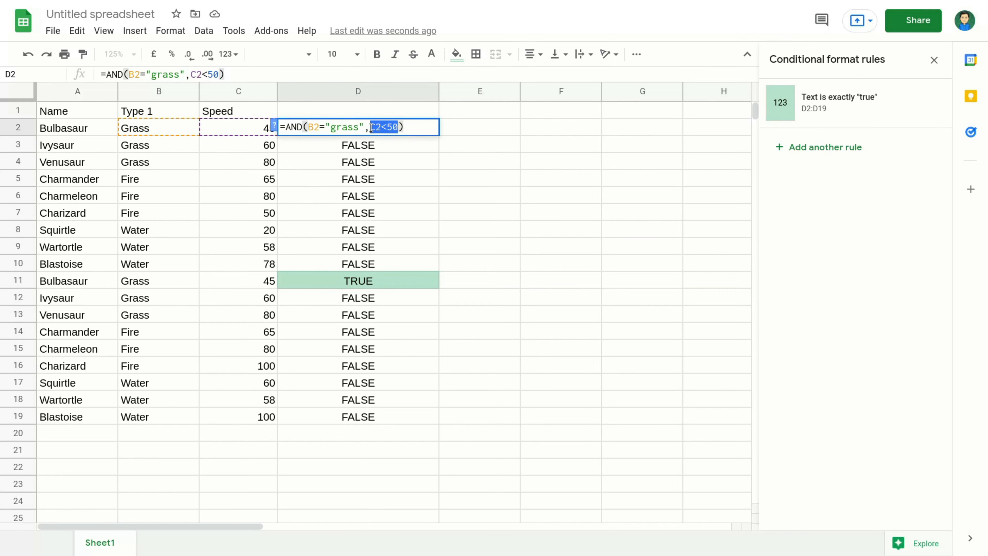
pyautogui.click(207, 144)
pyautogui.click(233, 127)
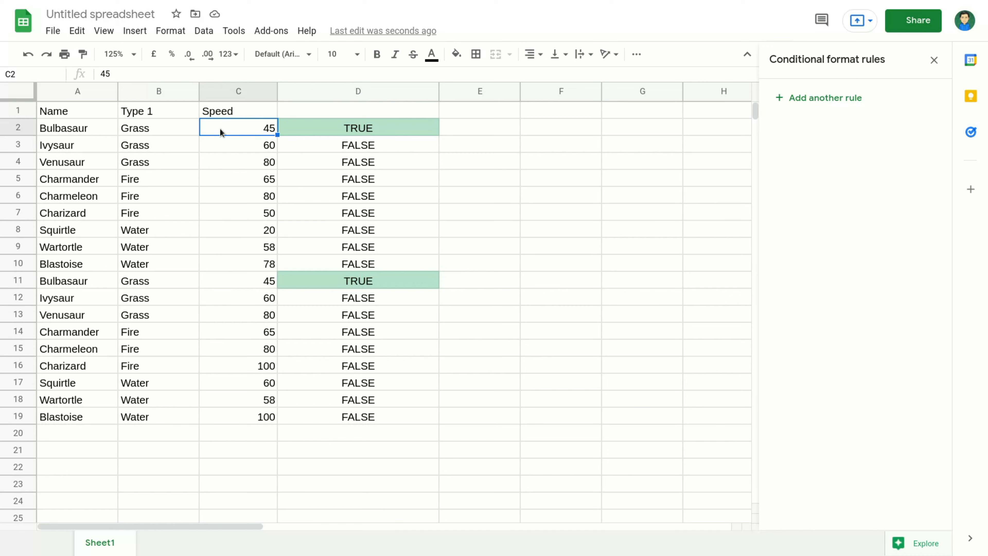
# Review both conditions together inside the AND formula in D2, leaving the formula as it is
pyautogui.click(364, 130)
pyautogui.doubleClick(321, 129)
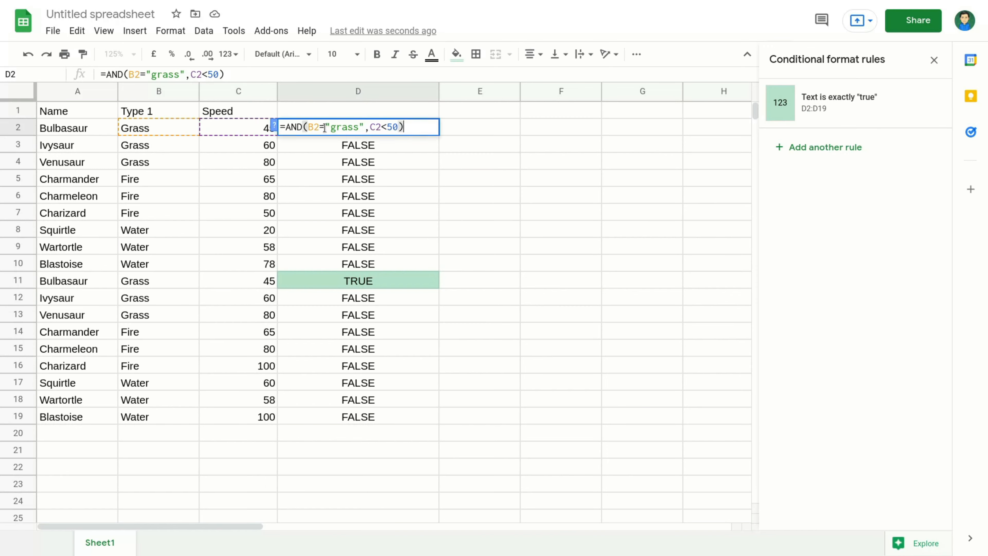
pyautogui.moveTo(303, 128); pyautogui.dragTo(394, 129)
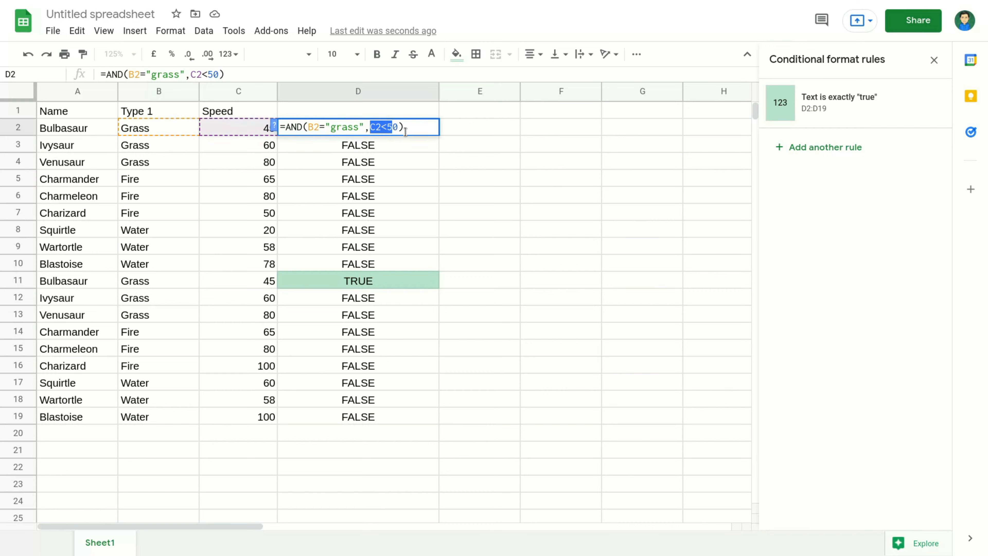
pyautogui.click(404, 128)
pyautogui.click(451, 127)
pyautogui.click(376, 133)
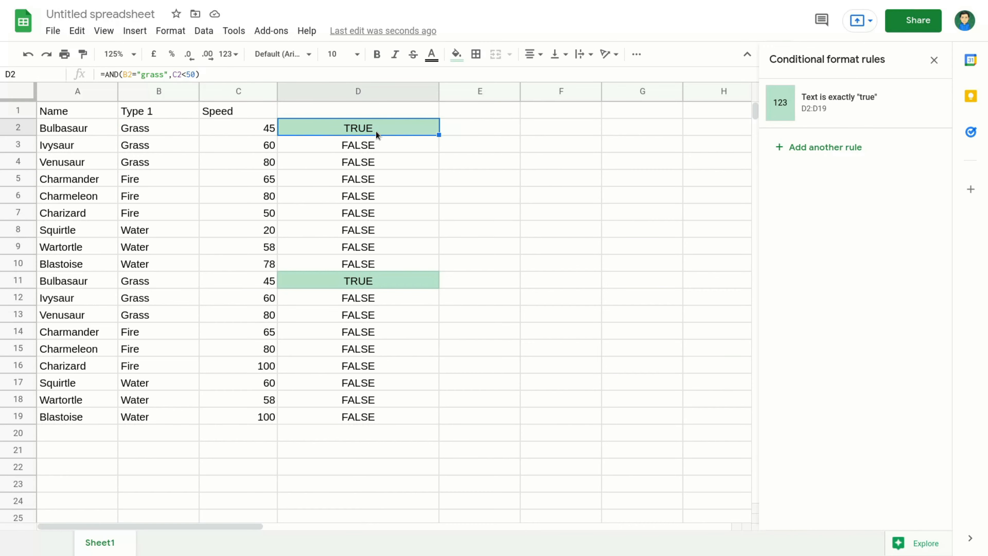
# Examine the B3="grass" and C3<50 conditions in the D3 formula and compare them with Ivysaur's type and speed
pyautogui.click(346, 145)
pyautogui.doubleClick(345, 145)
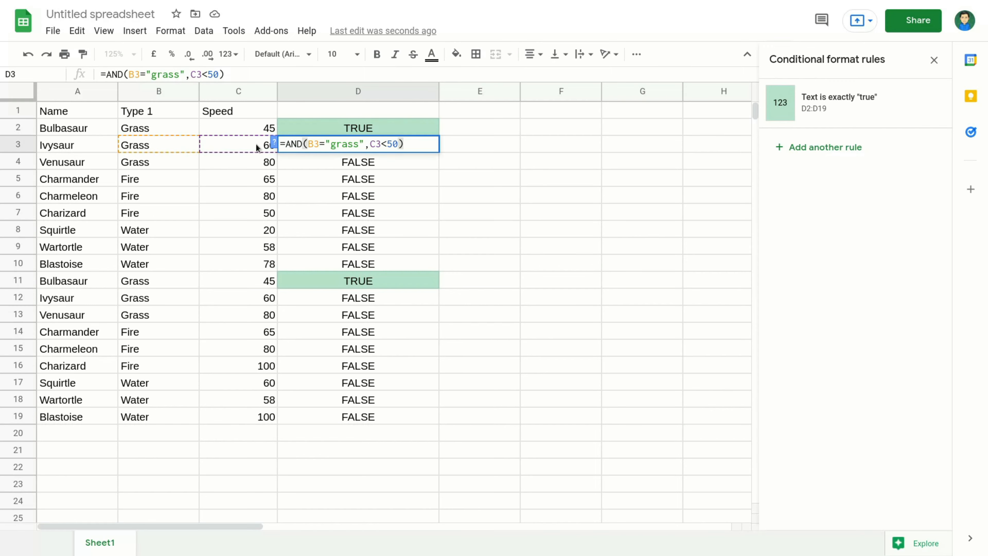
pyautogui.moveTo(365, 144); pyautogui.dragTo(311, 143)
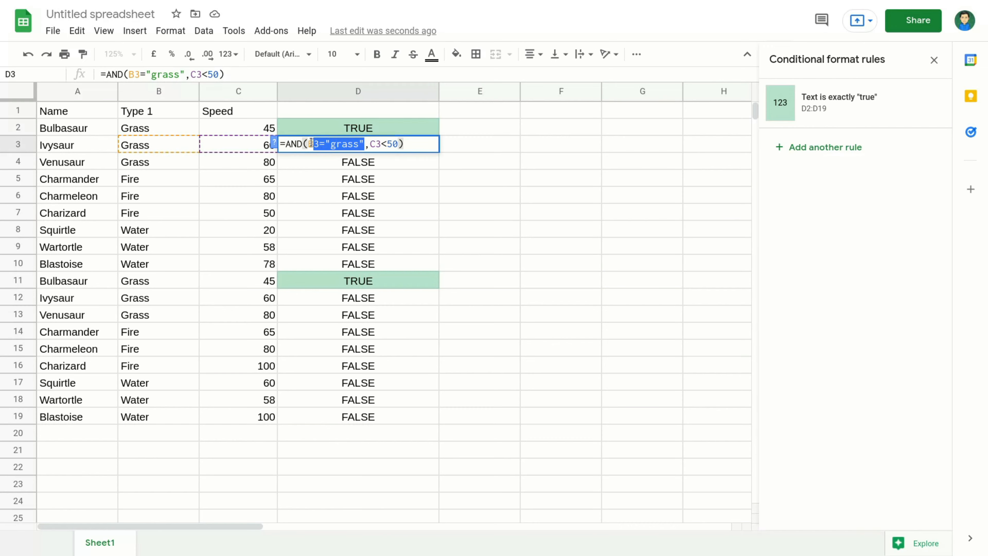
pyautogui.click(372, 143)
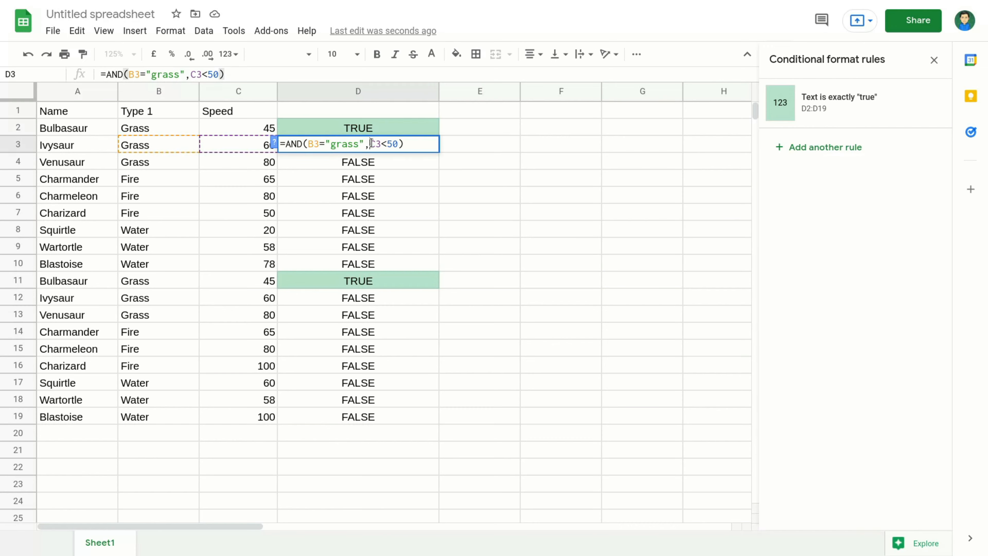
pyautogui.moveTo(371, 144); pyautogui.dragTo(398, 144)
pyautogui.press('Return')
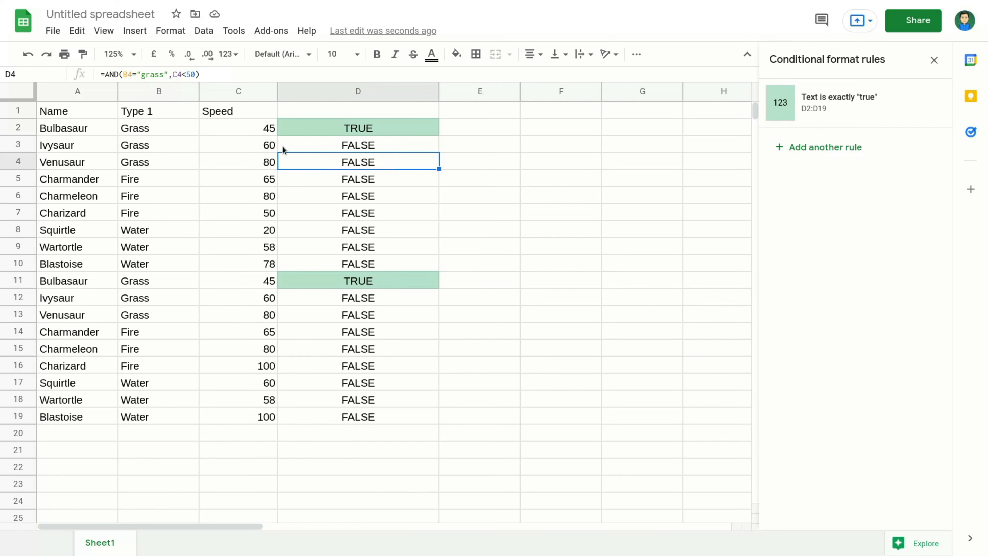
pyautogui.click(258, 146)
pyautogui.doubleClick(259, 146)
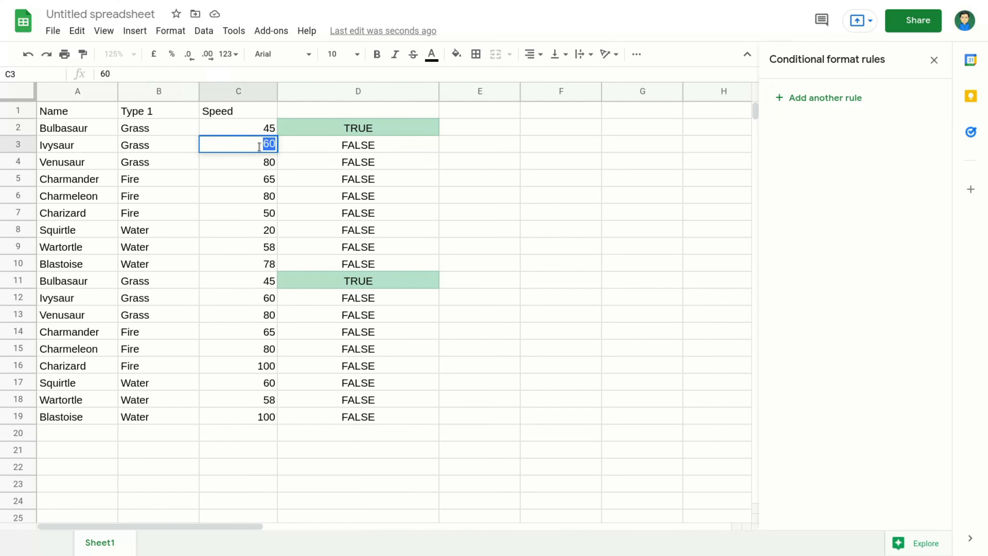
pyautogui.click(376, 144)
# Examine the B4="grass" and C4<50 conditions in the D4 formula and compare them with Venusaur's type and speed
pyautogui.click(367, 164)
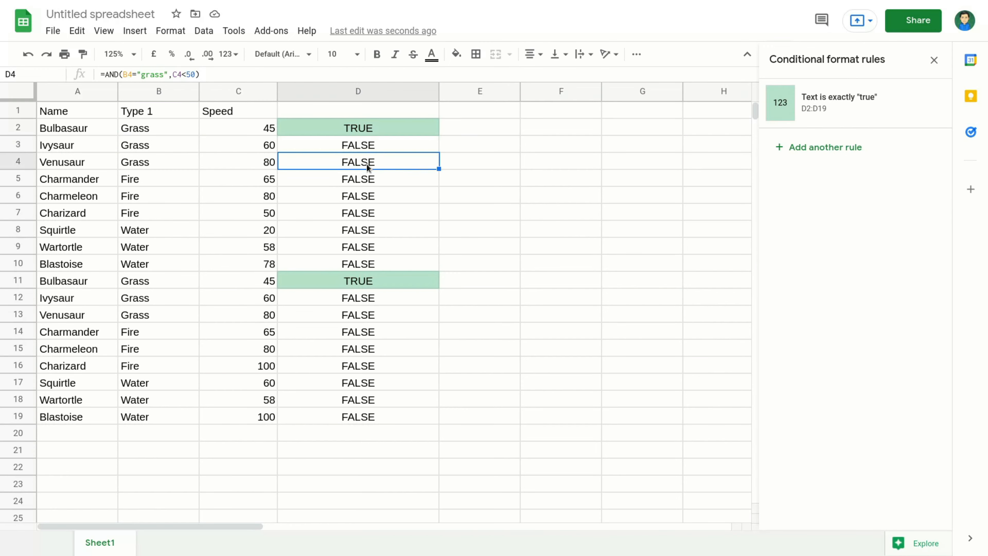
pyautogui.doubleClick(367, 164)
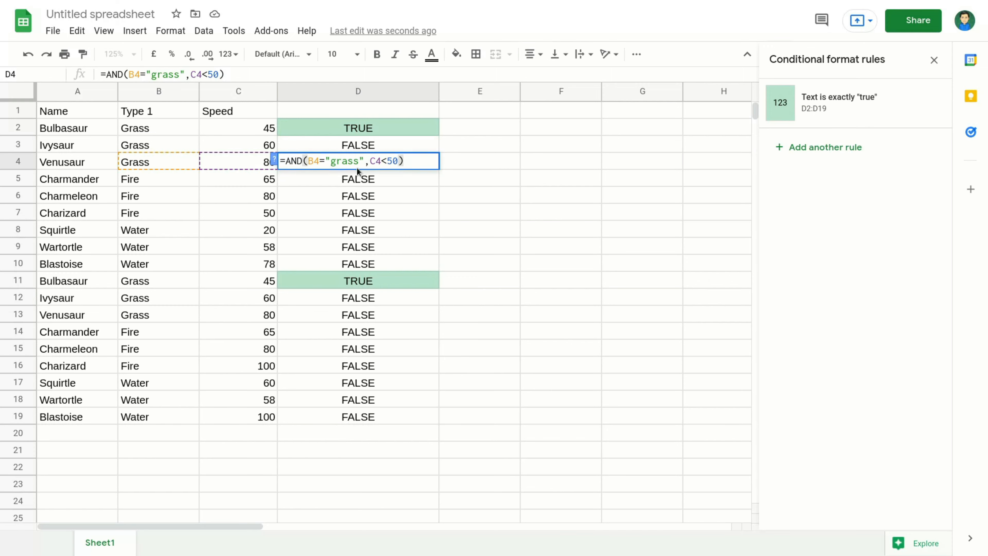
pyautogui.moveTo(304, 161); pyautogui.dragTo(358, 161)
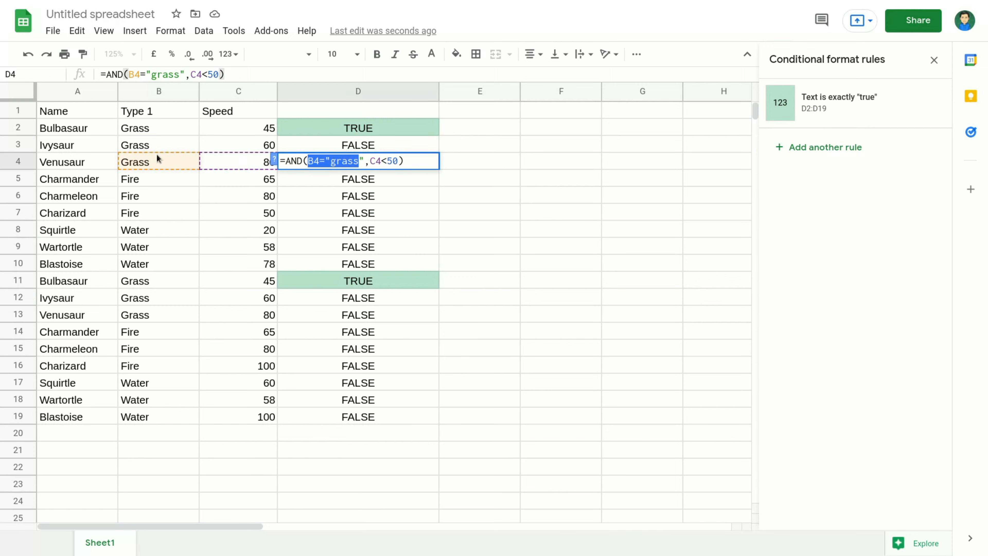
pyautogui.moveTo(400, 161); pyautogui.dragTo(370, 162)
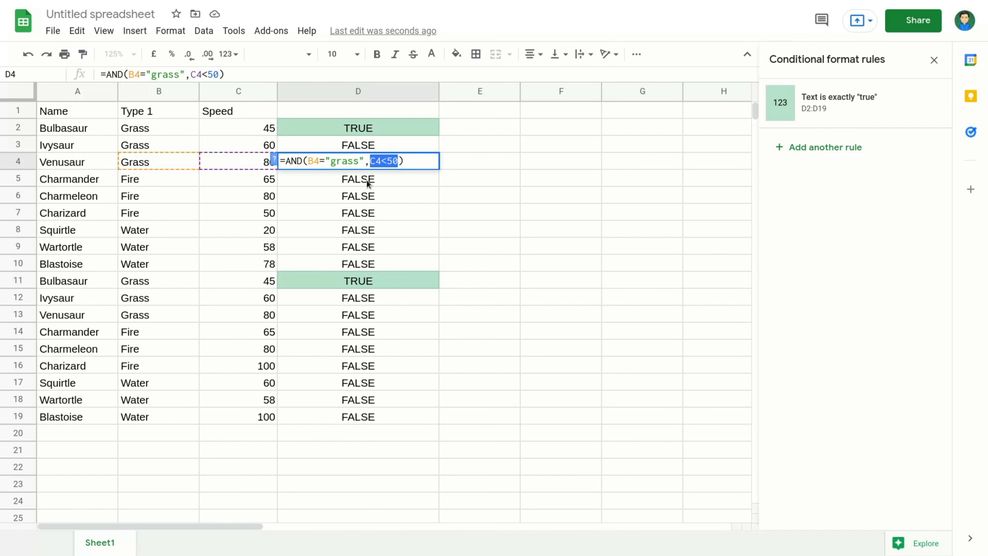
pyautogui.press('Return')
pyautogui.click(267, 165)
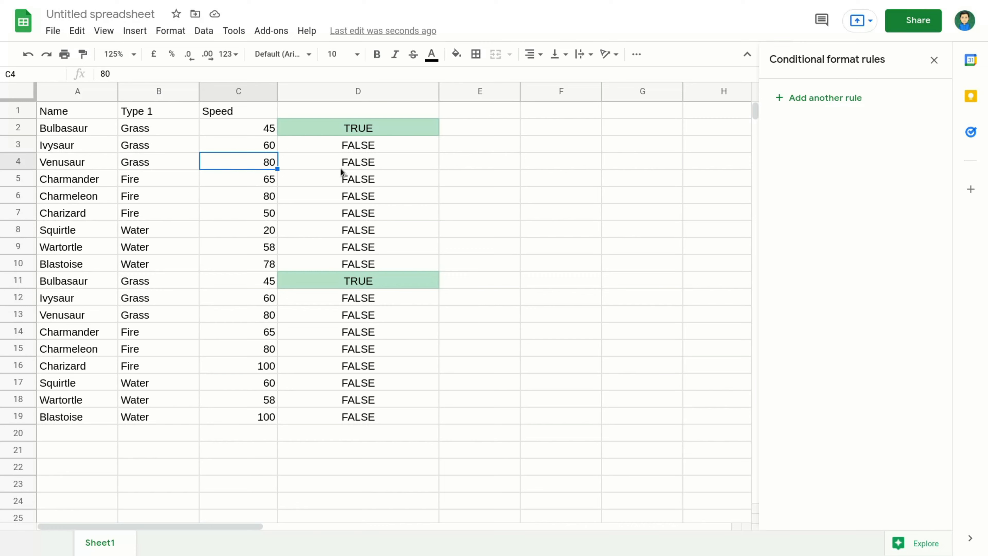
pyautogui.click(368, 162)
pyautogui.doubleClick(368, 163)
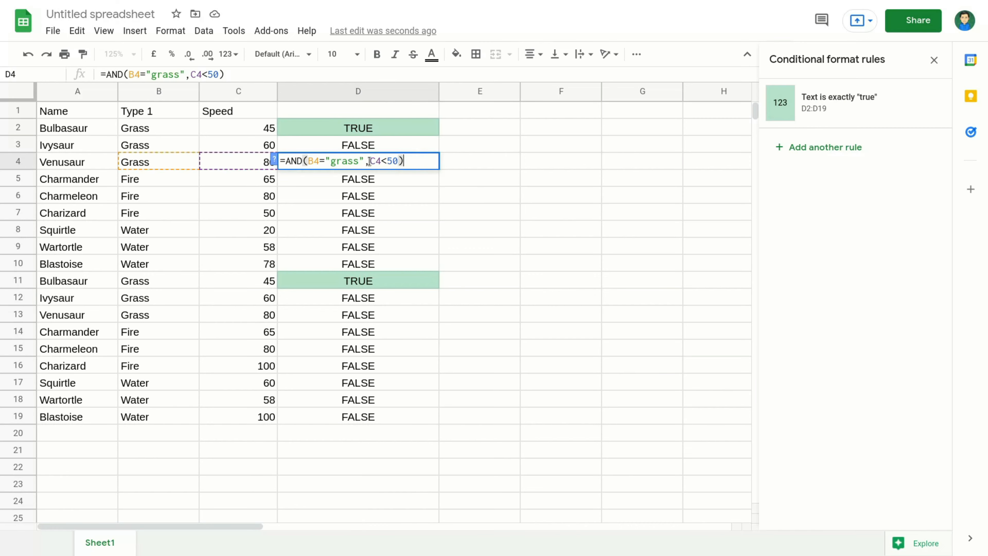
pyautogui.click(468, 168)
# Examine the B5="grass" and C5<50 conditions in the D5 formula and compare them with Charmander's type and speed
pyautogui.click(367, 179)
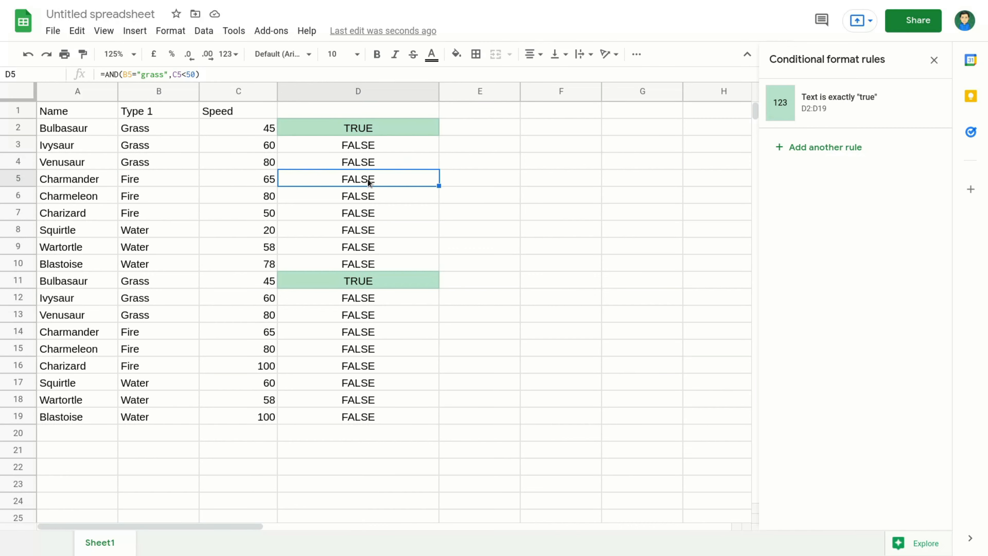
pyautogui.doubleClick(335, 176)
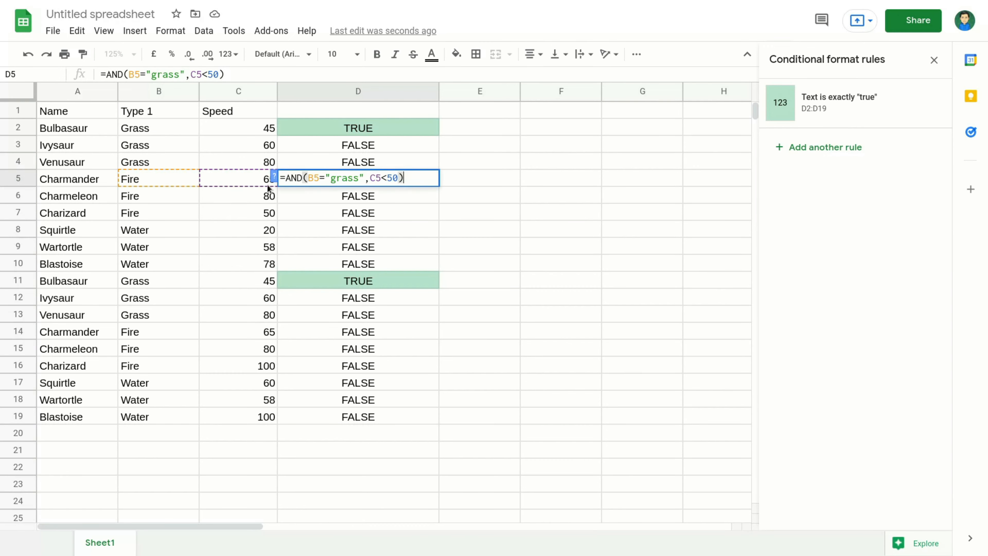
pyautogui.moveTo(399, 178); pyautogui.dragTo(370, 178)
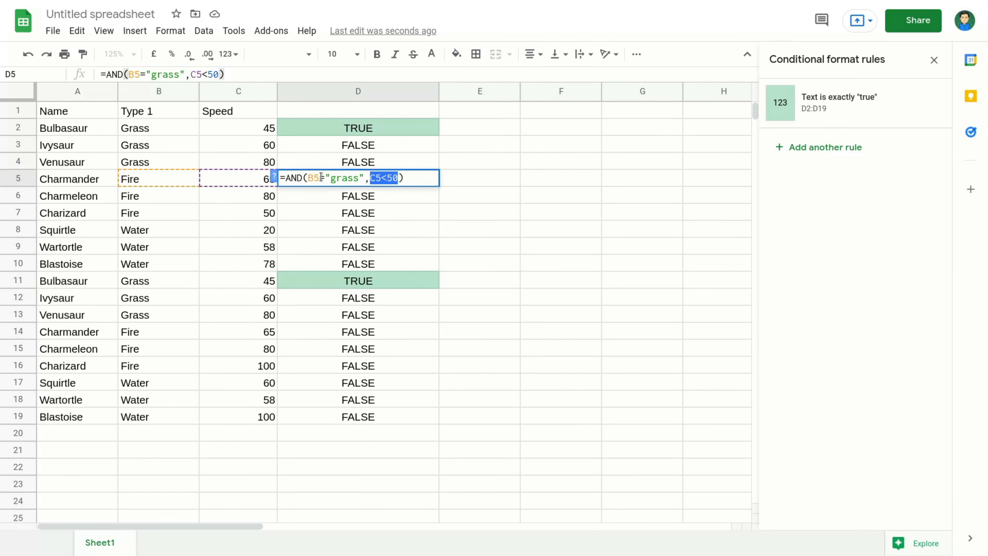
pyautogui.moveTo(308, 178); pyautogui.dragTo(354, 177)
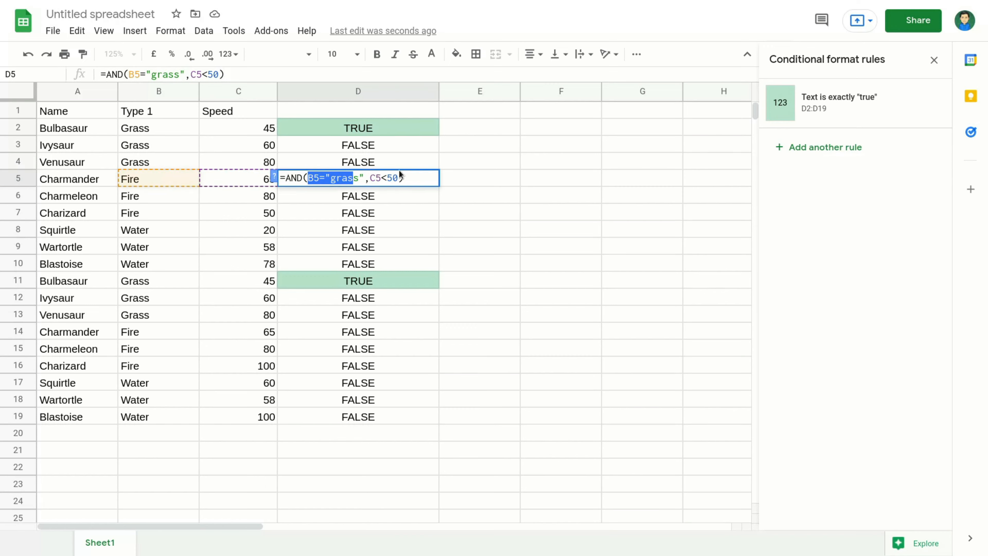
pyautogui.moveTo(369, 177); pyautogui.dragTo(403, 177)
pyautogui.press('Return')
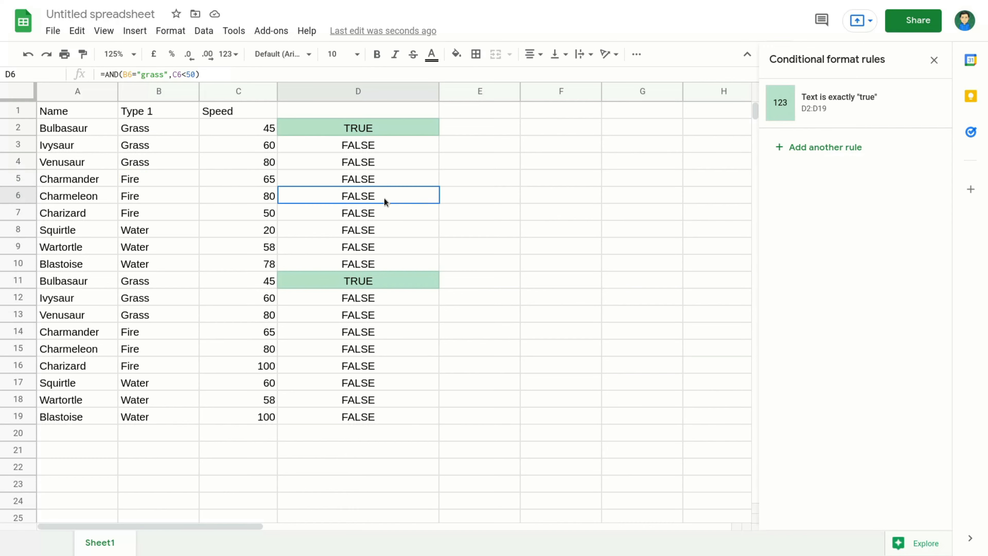
pyautogui.click(145, 179)
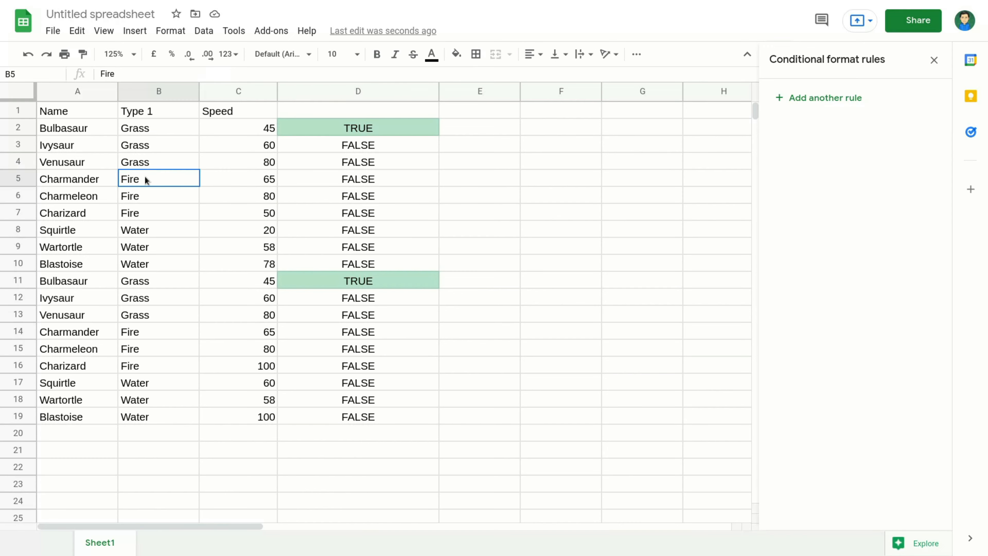
pyautogui.click(222, 171)
pyautogui.click(391, 177)
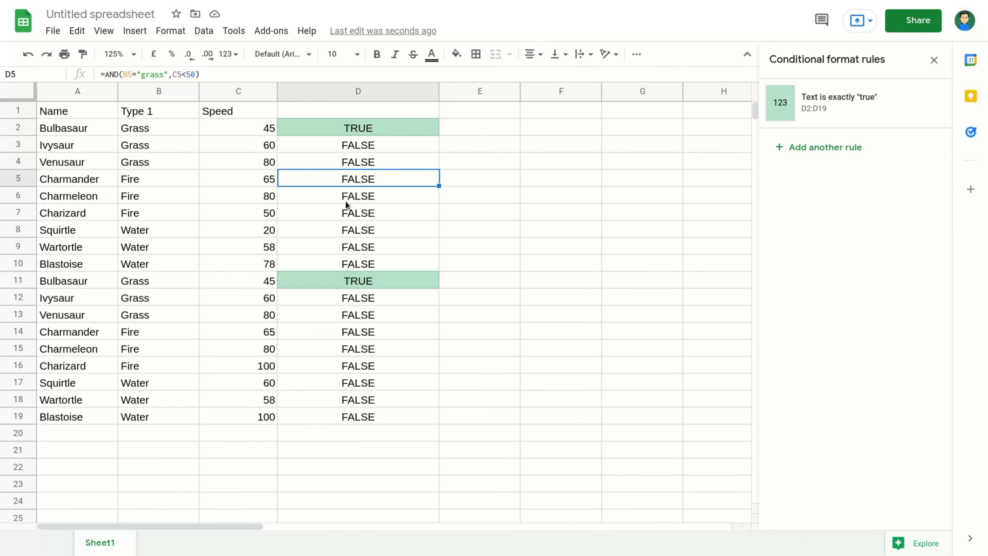
# Compare the type and speed cells with the AND result in rows 2 and 3
pyautogui.click(166, 127)
pyautogui.click(240, 125)
pyautogui.click(390, 128)
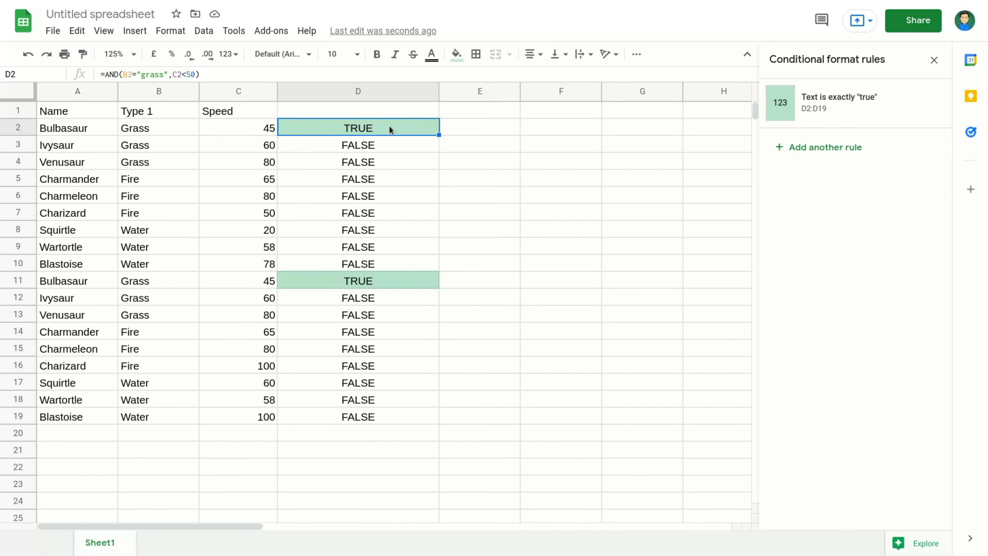
pyautogui.click(166, 151)
pyautogui.click(233, 149)
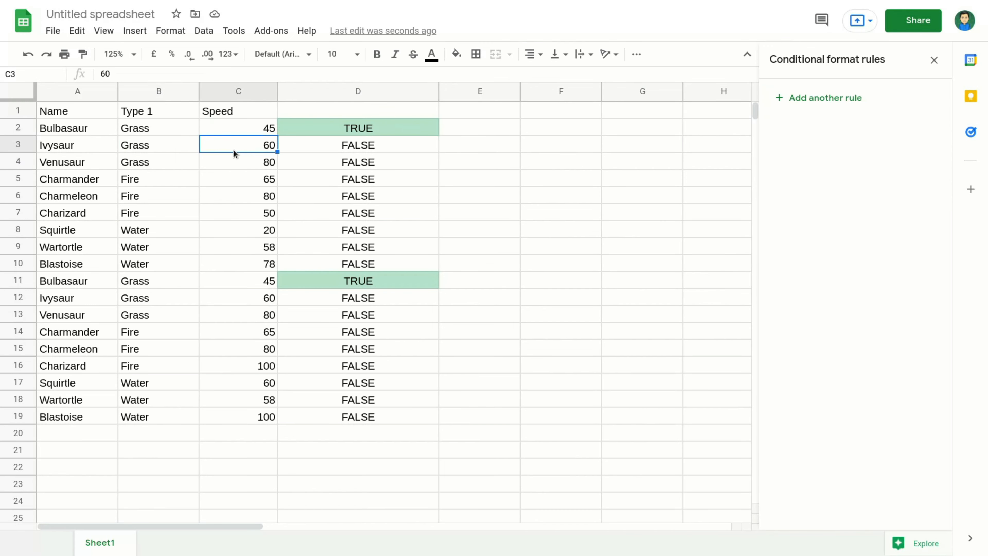
pyautogui.click(349, 146)
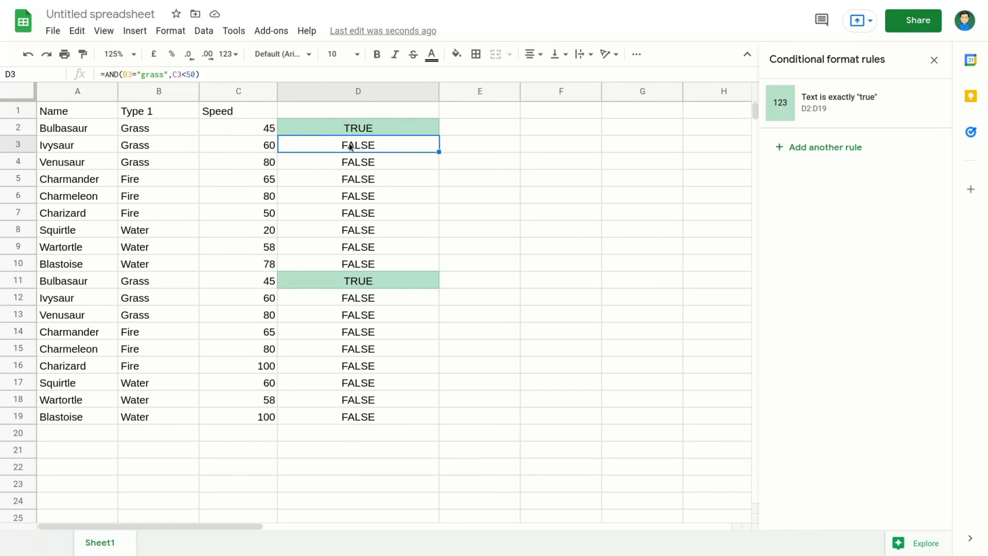
# Compare Venusaur's type in B4 and speed in C4 with the AND result in D4
pyautogui.click(144, 167)
pyautogui.click(246, 162)
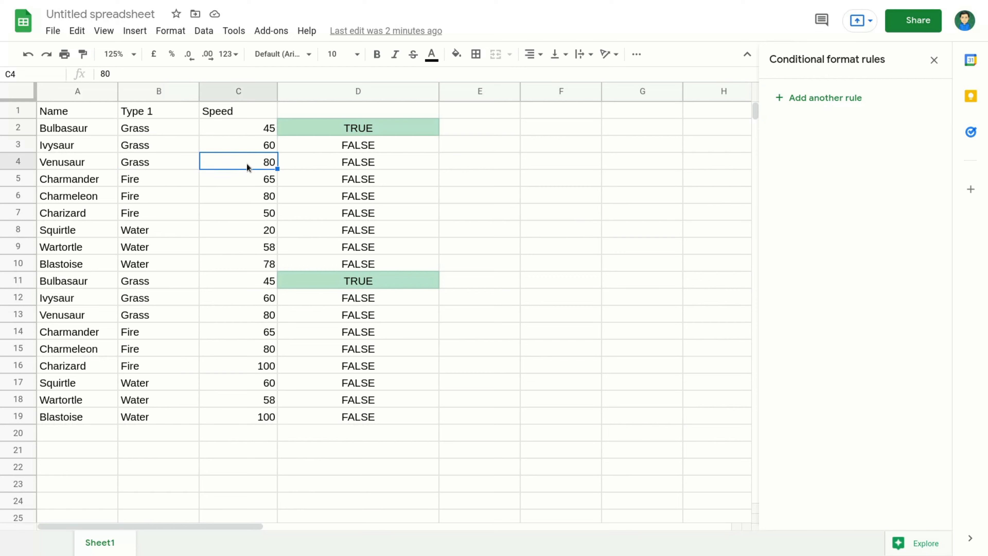
pyautogui.click(361, 168)
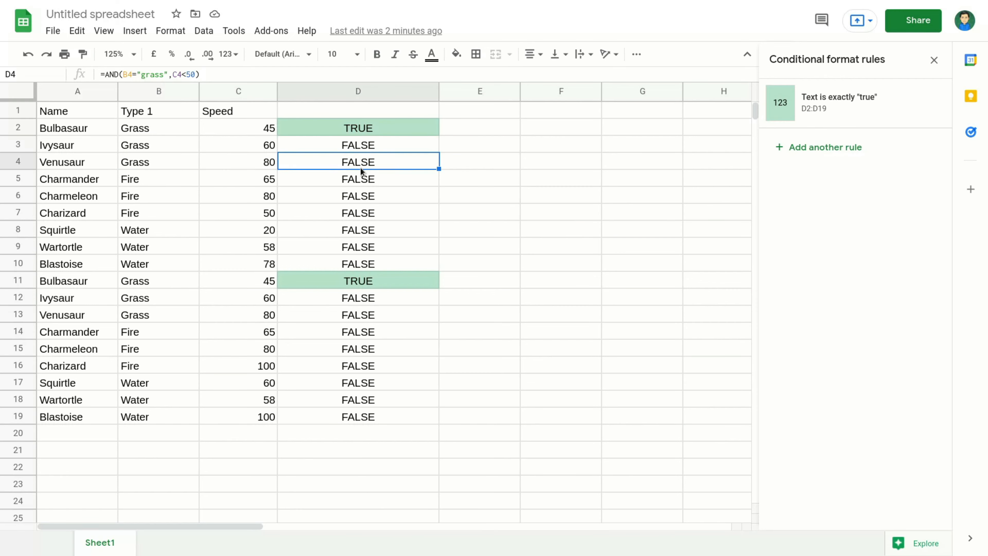
pyautogui.click(159, 163)
pyautogui.click(230, 160)
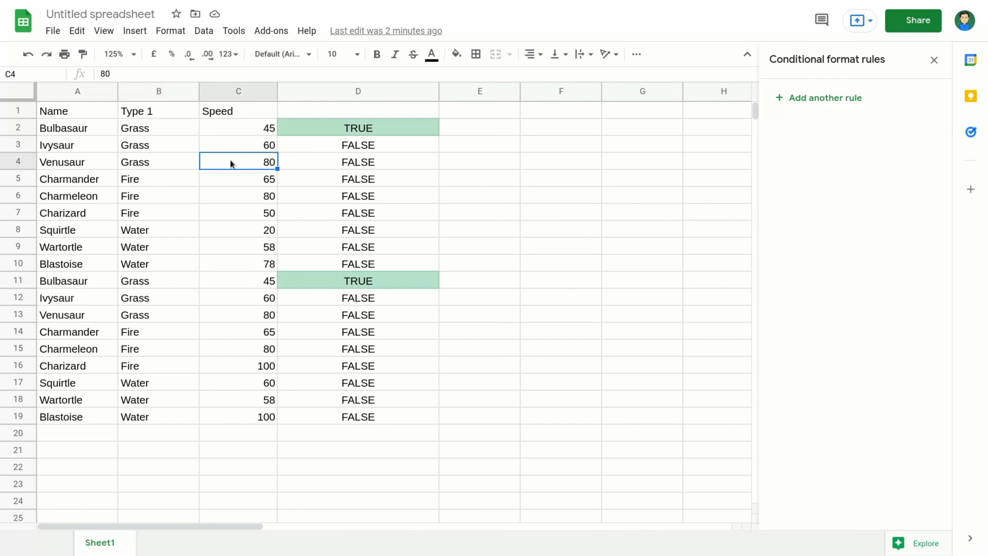
pyautogui.click(136, 163)
pyautogui.click(218, 164)
# Compare the green-highlighted results in D2 and D11, and check the type in B11
pyautogui.click(344, 130)
pyautogui.click(383, 277)
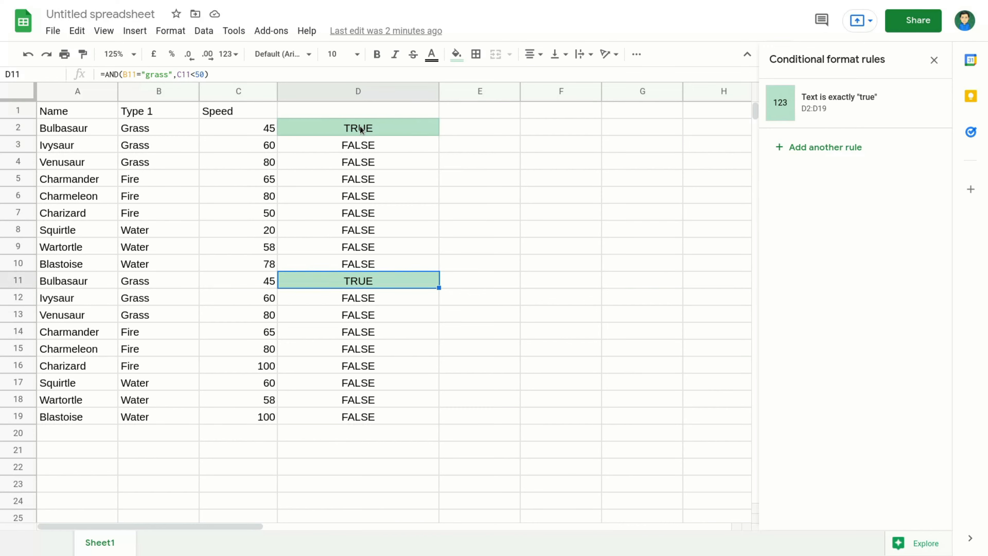
pyautogui.click(361, 129)
pyautogui.click(374, 283)
pyautogui.click(148, 278)
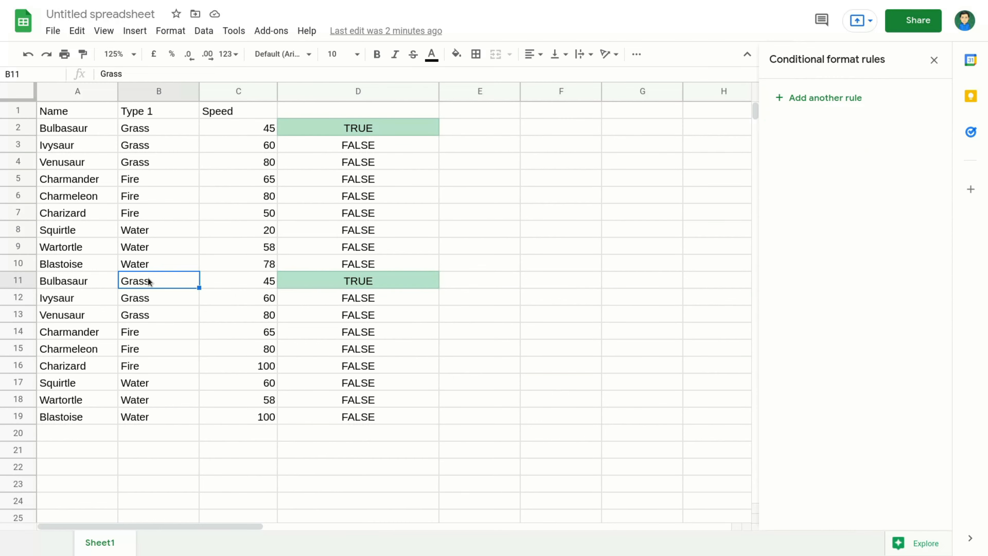
# Examine the B11="grass" and C11<50 conditions in the D11 AND formula
pyautogui.doubleClick(381, 276)
pyautogui.moveTo(307, 279); pyautogui.dragTo(415, 282)
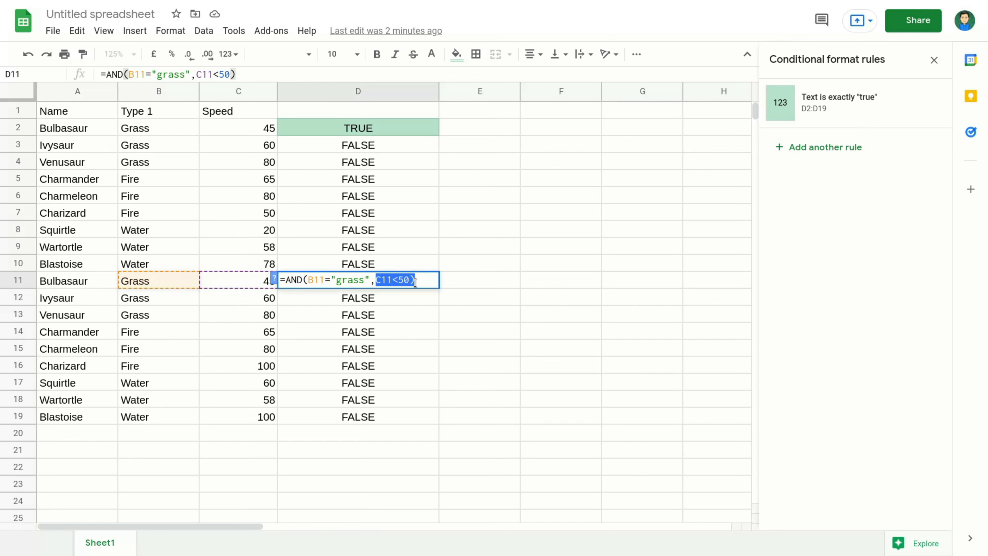
pyautogui.press('Return')
pyautogui.doubleClick(402, 281)
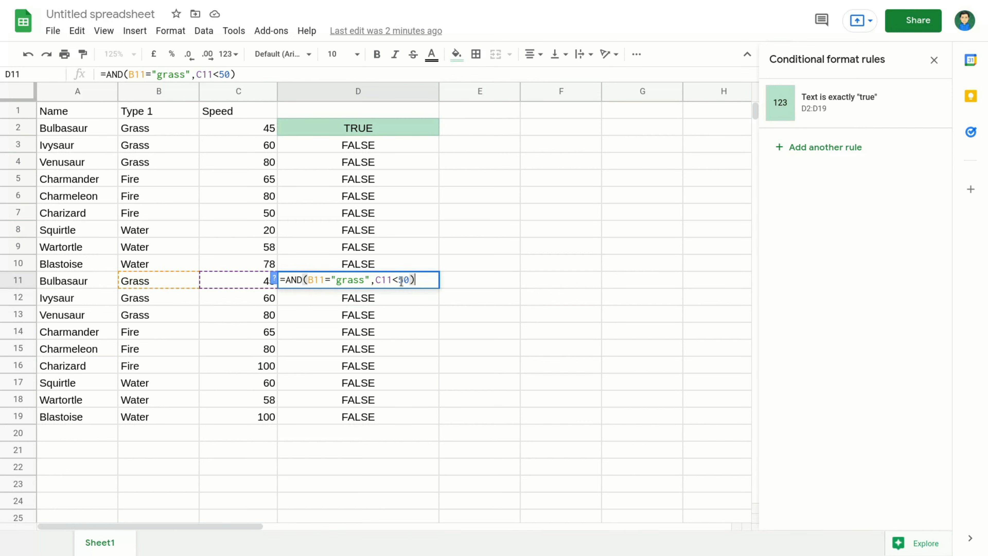
pyautogui.moveTo(399, 288); pyautogui.dragTo(284, 279)
pyautogui.click(336, 329)
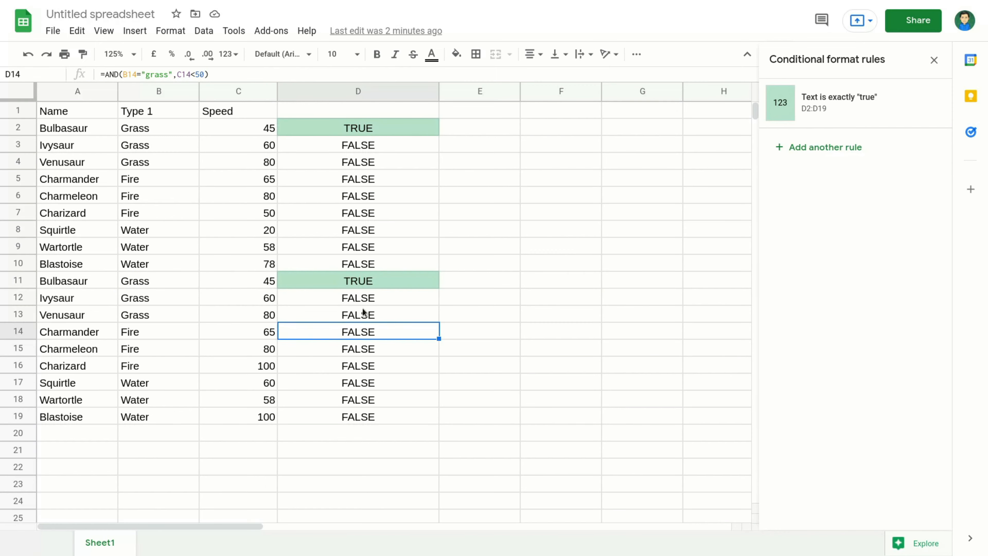
# Compare the type and speed of Ivysaur in row 12 with those of Bulbasaur in row 2
pyautogui.click(145, 305)
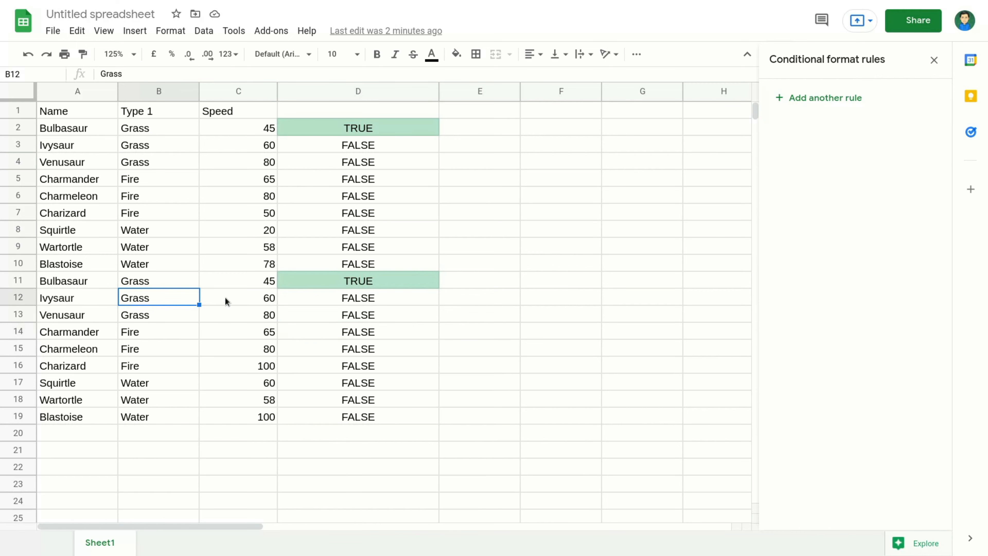
pyautogui.click(236, 300)
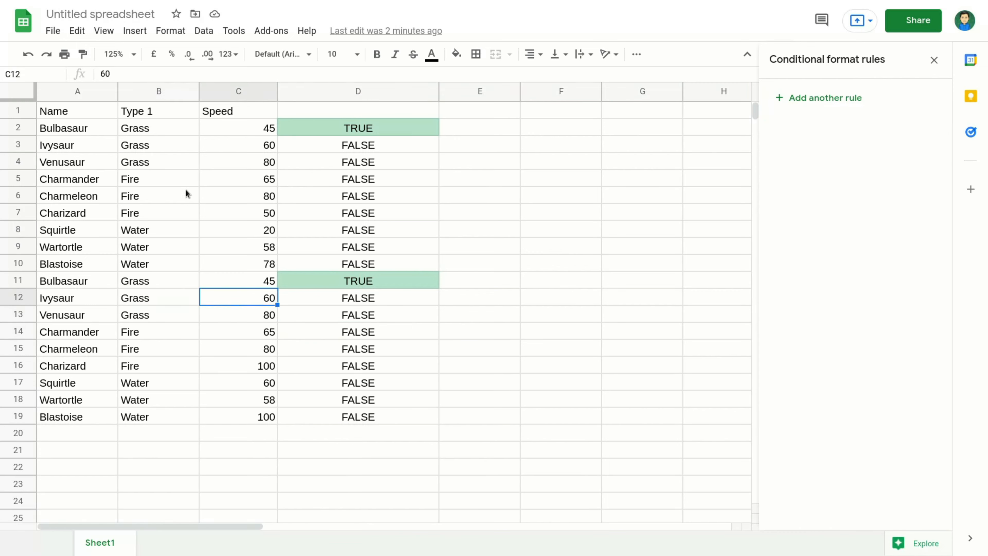
pyautogui.click(152, 129)
pyautogui.click(215, 139)
pyautogui.click(218, 130)
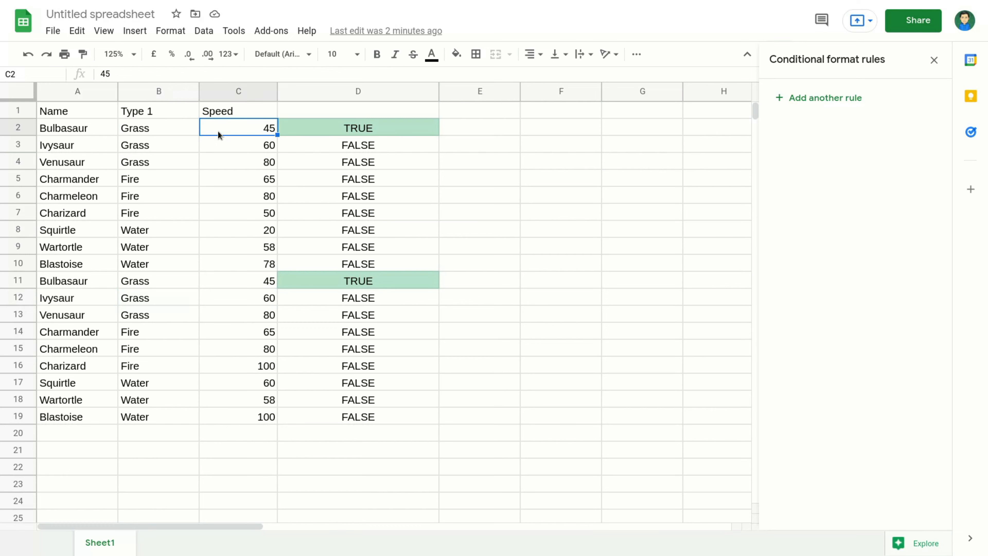
# Add a conditional formatting rule to C2:C19 that applies the default green style to values less than 50
pyautogui.moveTo(234, 130); pyautogui.dragTo(250, 417)
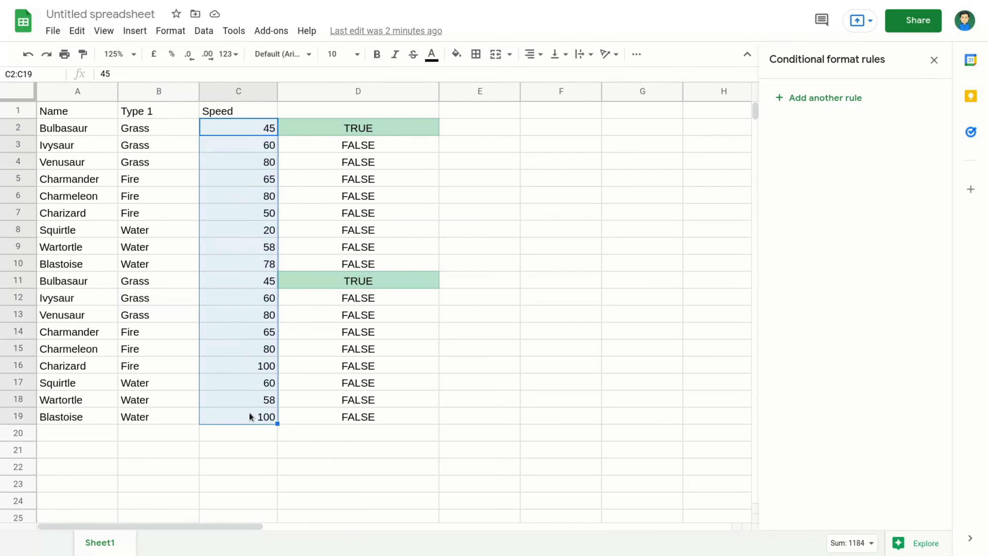
pyautogui.click(168, 30)
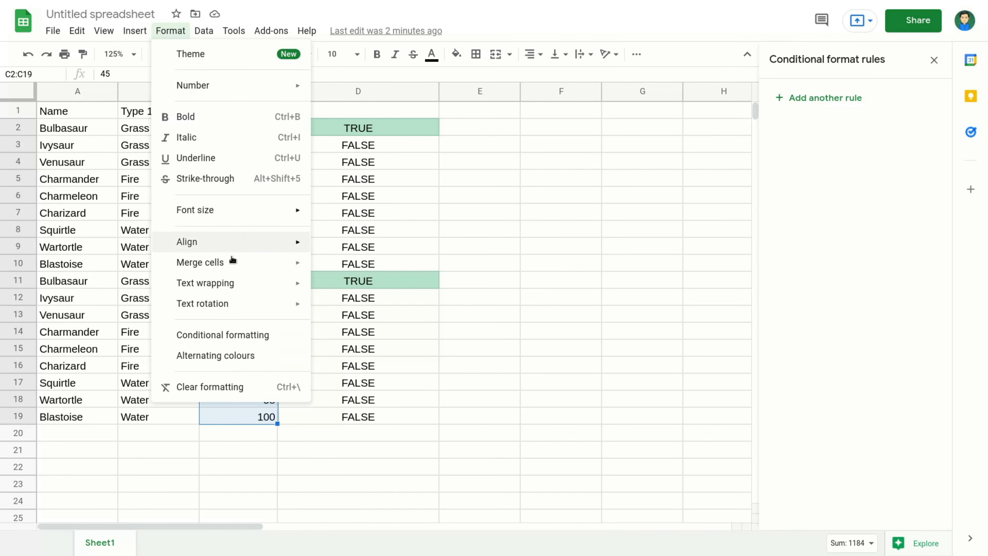
pyautogui.click(234, 335)
pyautogui.click(821, 229)
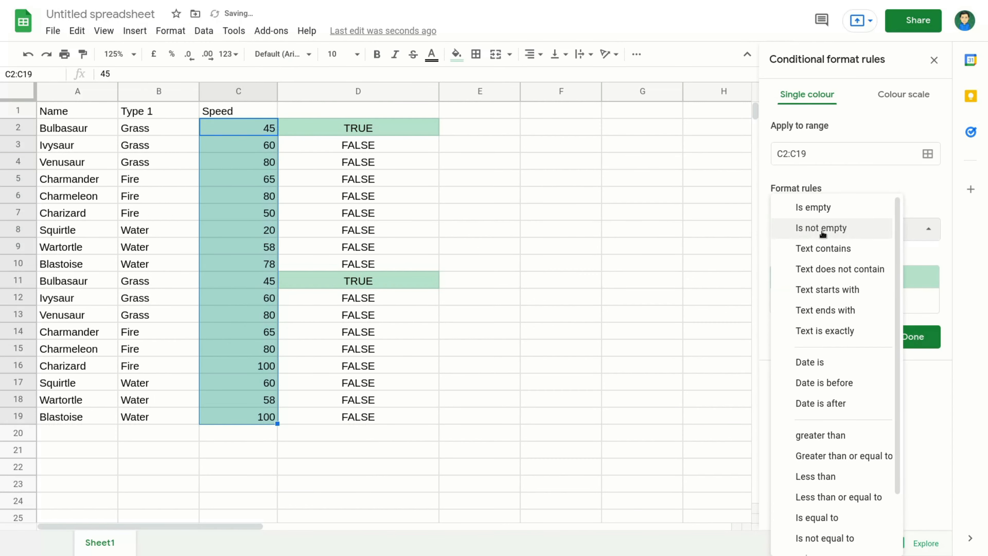
pyautogui.click(844, 475)
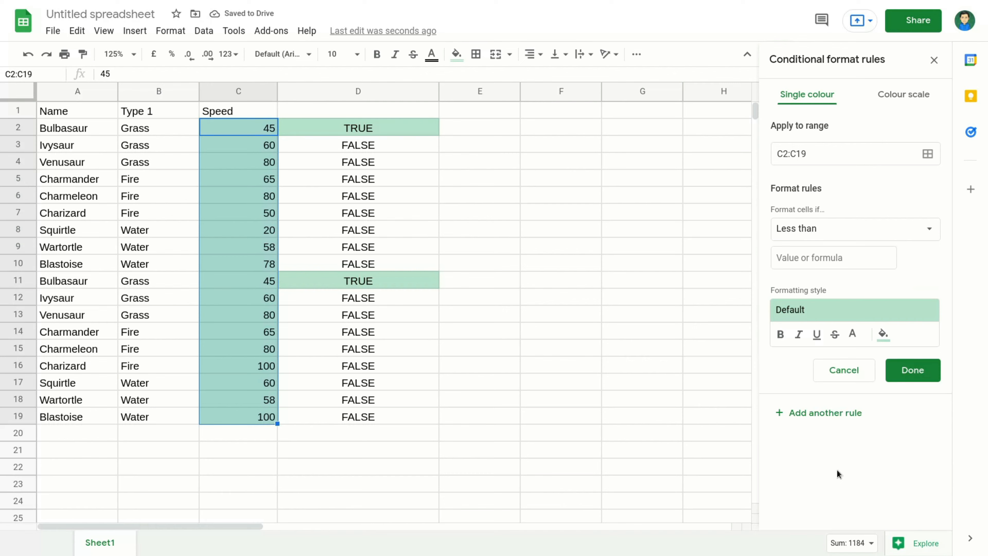
pyautogui.click(821, 258)
pyautogui.write('50')
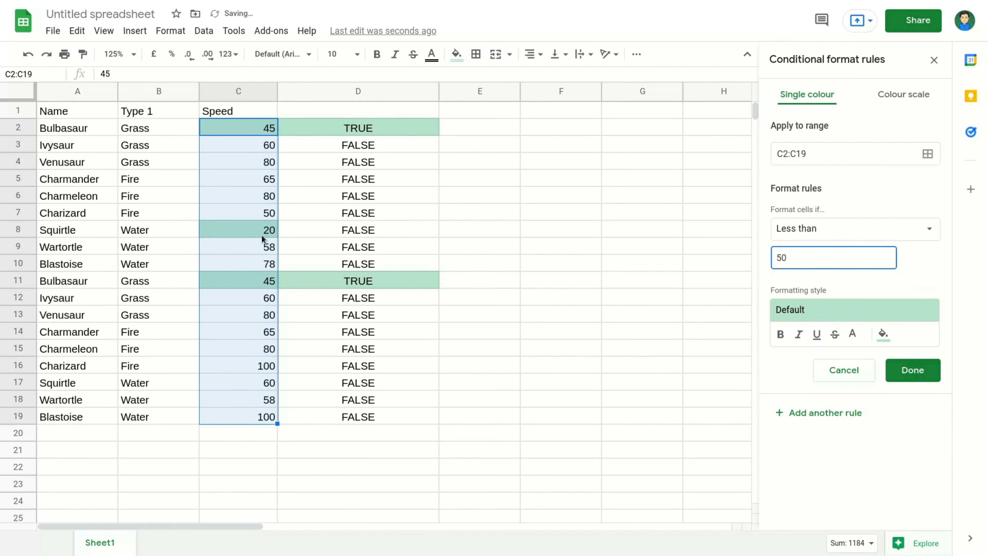
pyautogui.click(913, 372)
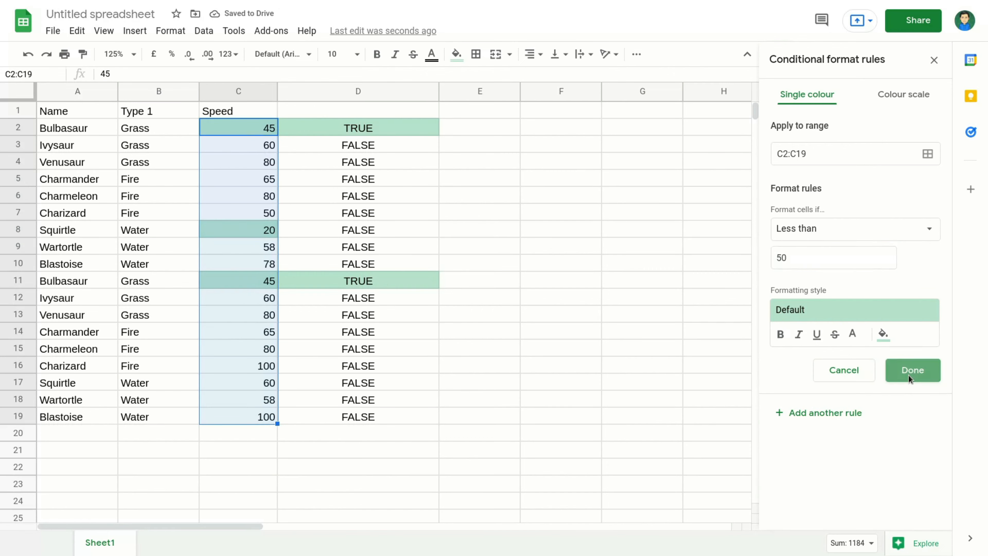
# Compare Squirtle's speed in C8 and type in B8 with the AND result in D8
pyautogui.click(231, 233)
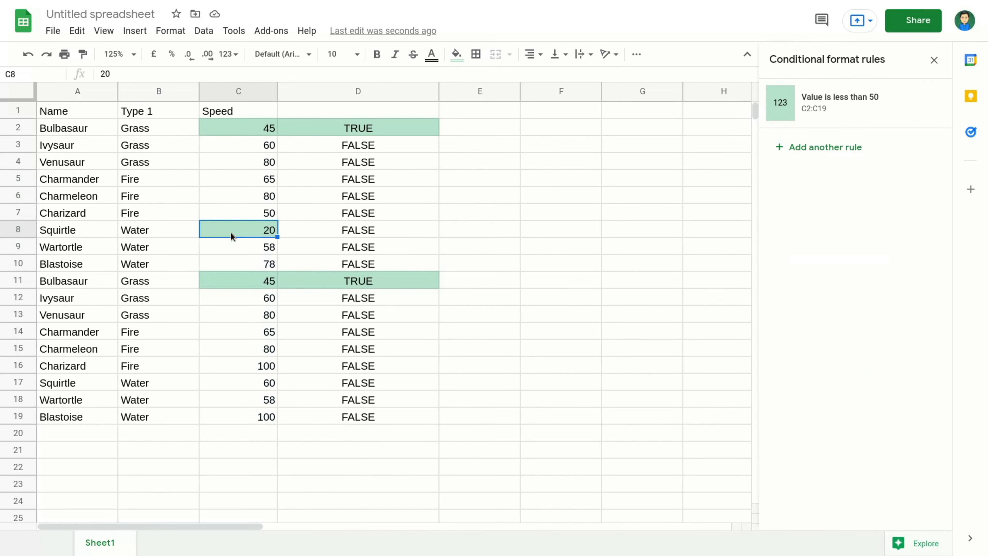
pyautogui.doubleClick(236, 231)
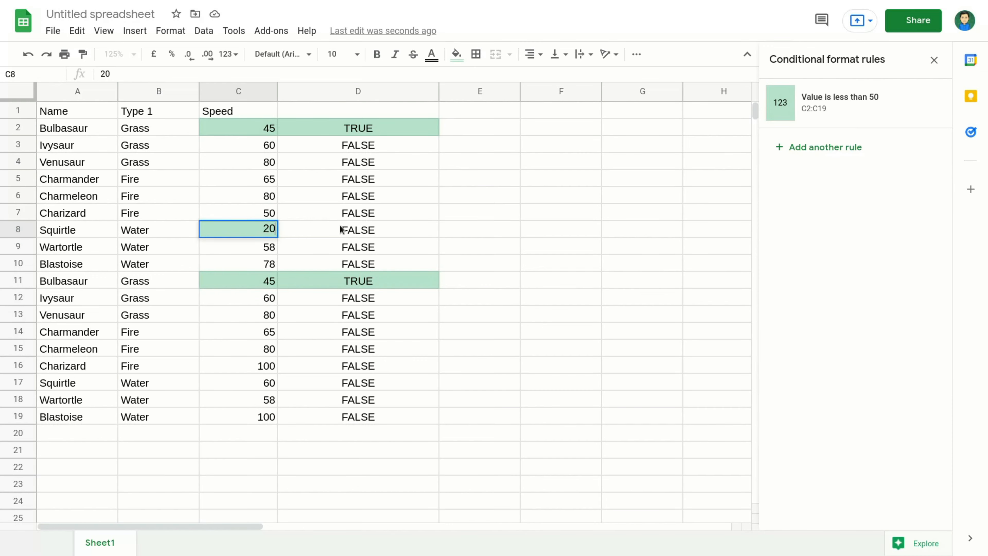
pyautogui.click(352, 230)
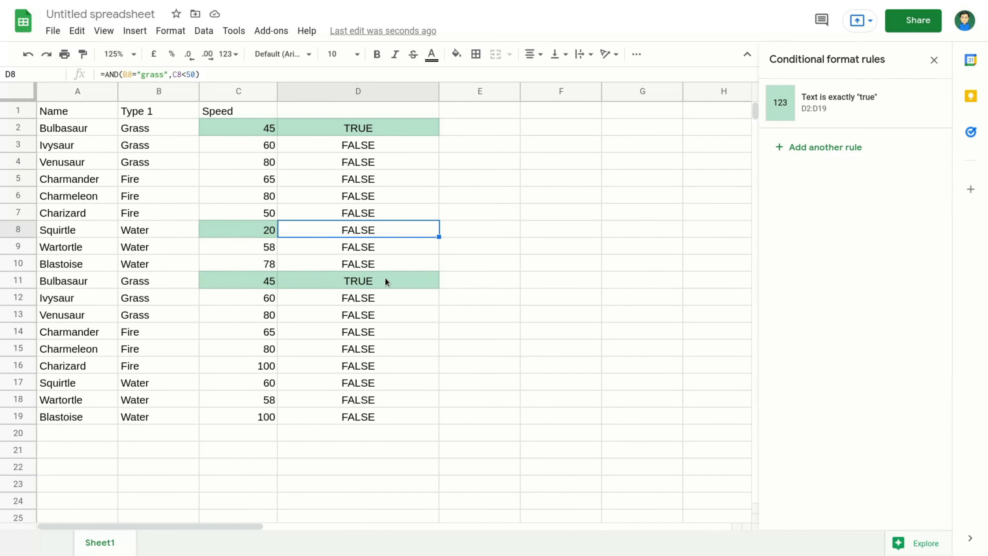
pyautogui.click(144, 232)
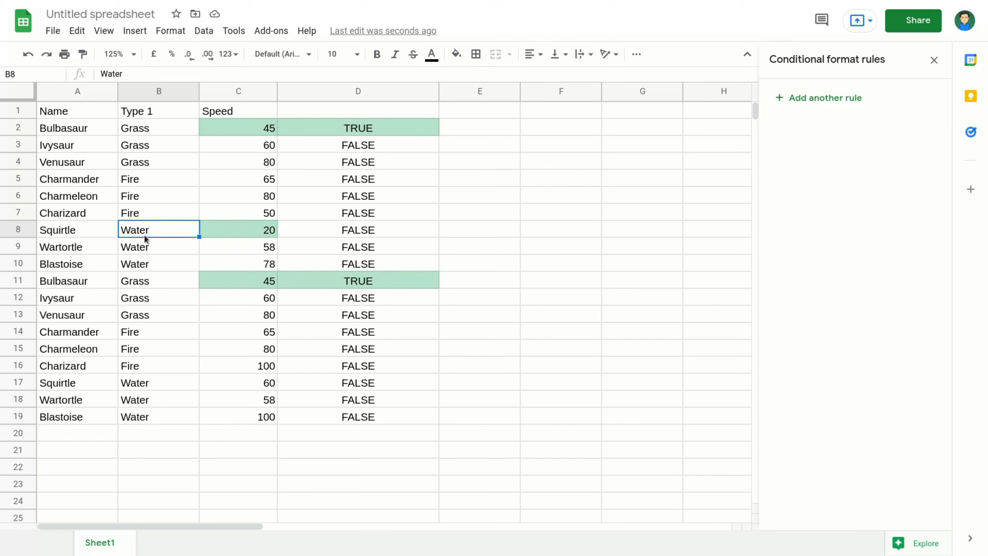
# Check the B8="grass" condition in the D8 formula against B8 and C8, and review the results in D2:D19
pyautogui.doubleClick(331, 224)
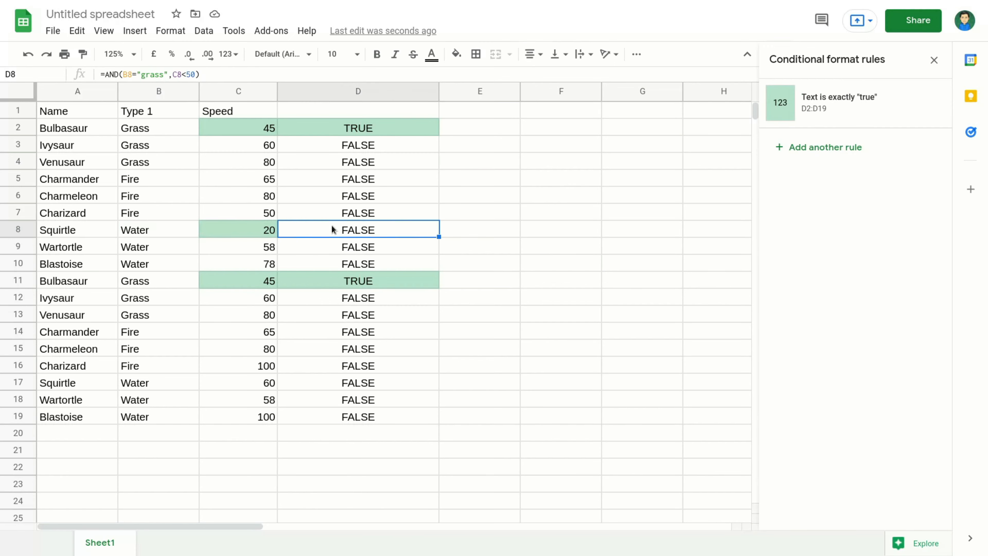
pyautogui.moveTo(307, 227); pyautogui.dragTo(359, 230)
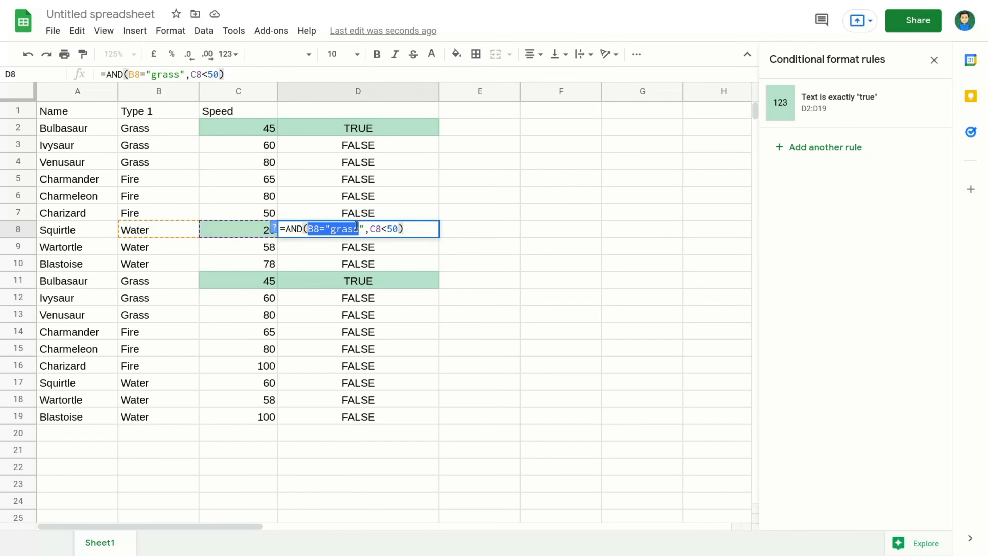
pyautogui.click(150, 232)
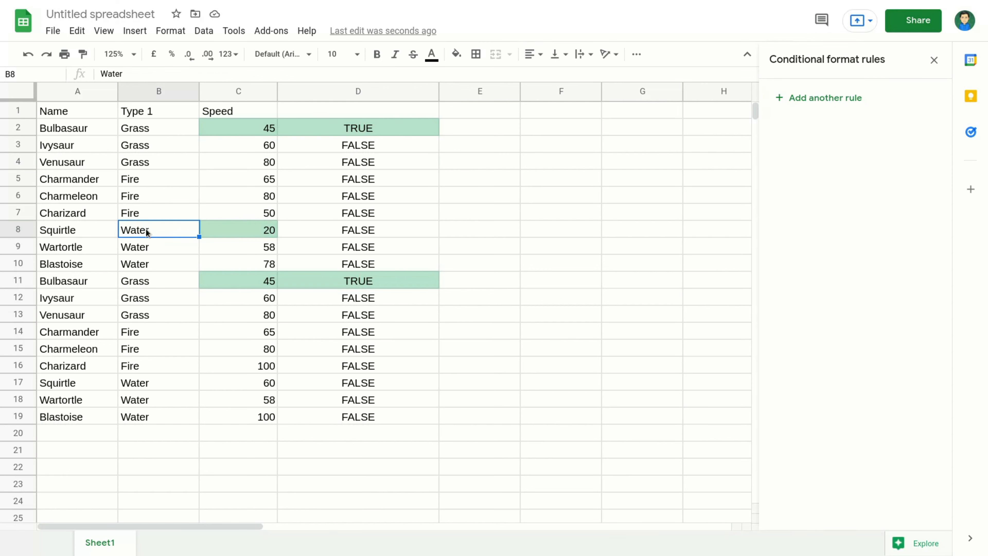
pyautogui.click(240, 228)
pyautogui.click(131, 233)
pyautogui.click(238, 228)
pyautogui.click(140, 233)
pyautogui.click(338, 234)
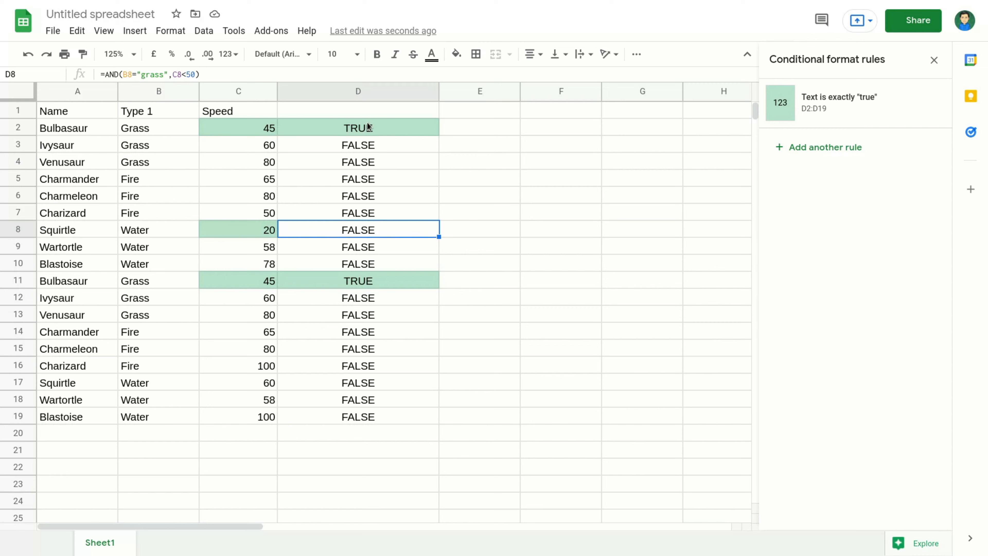
pyautogui.moveTo(368, 126); pyautogui.dragTo(388, 420)
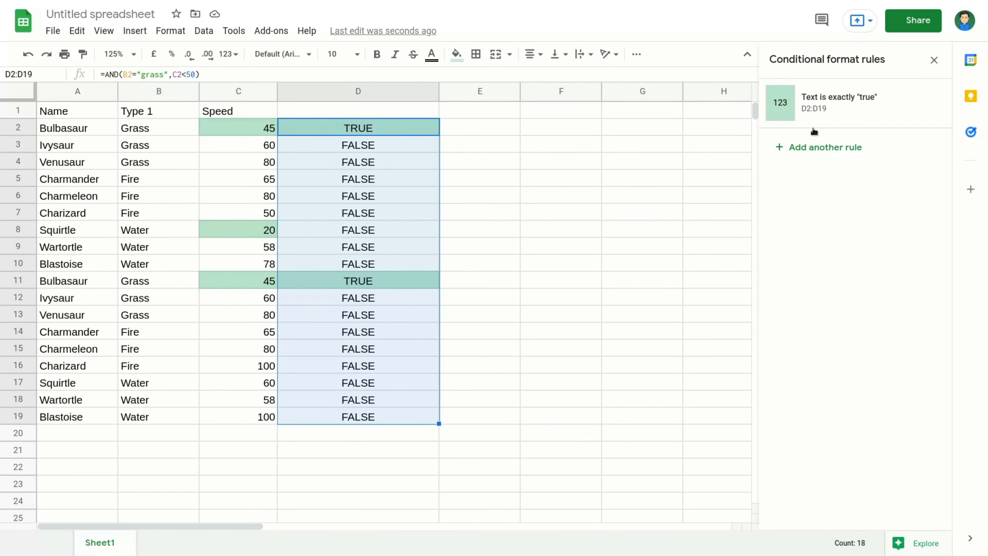
# Wrap D2's AND formula in an IF function with "han" as the true result and "na" as the false result
pyautogui.click(380, 128)
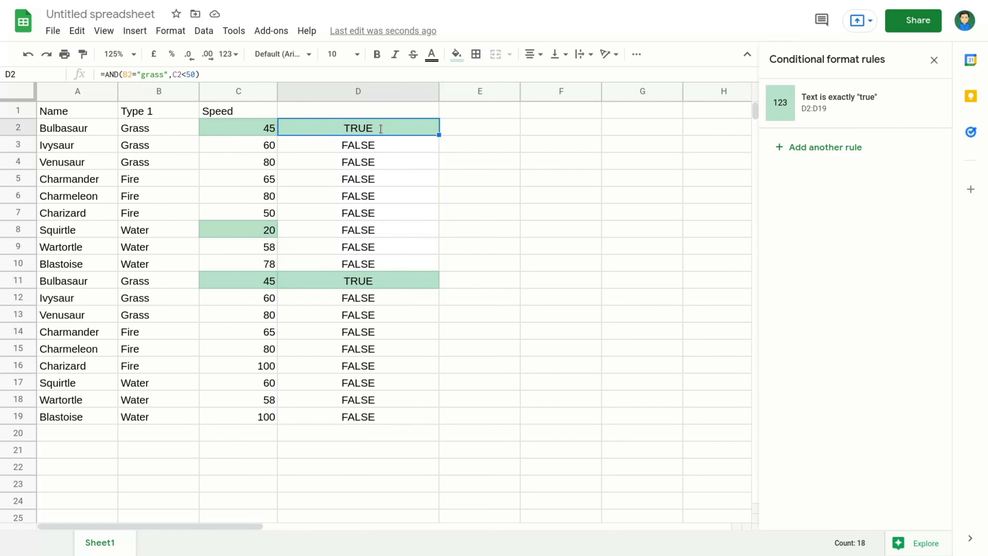
pyautogui.doubleClick(380, 128)
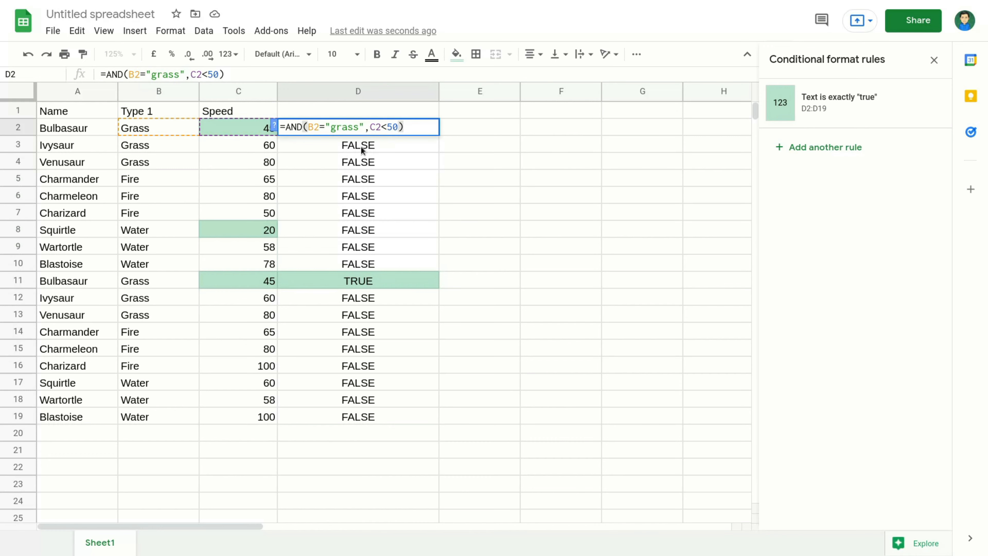
pyautogui.click(287, 127)
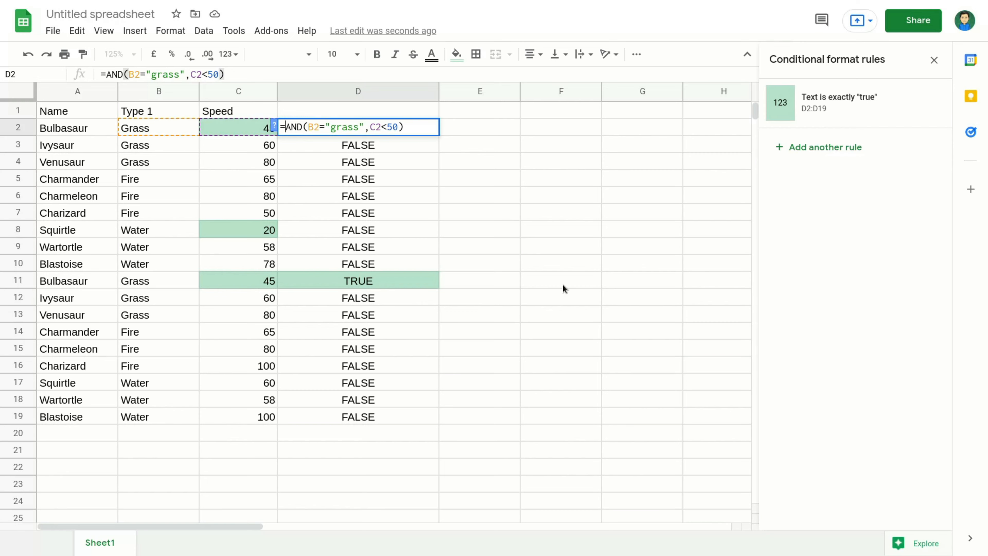
pyautogui.write('IF')
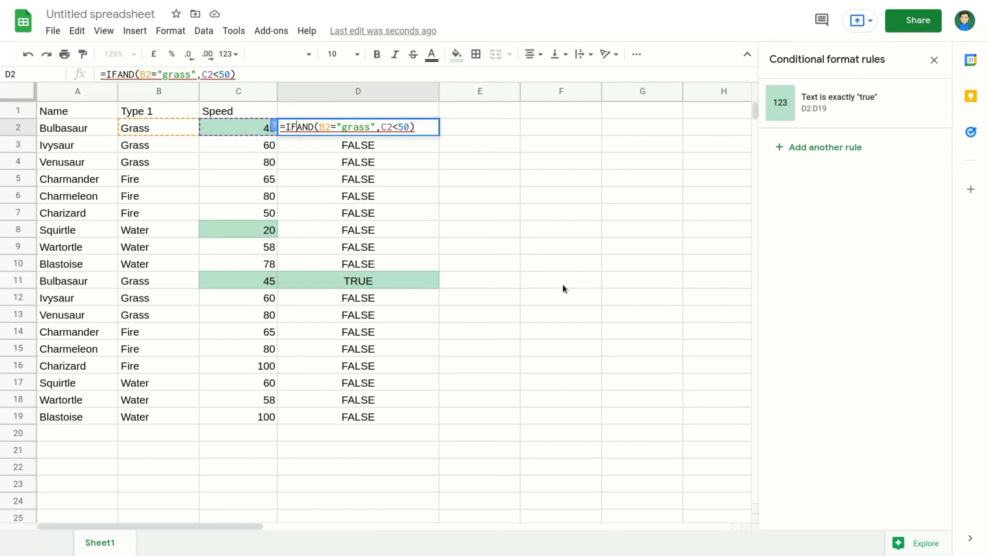
pyautogui.write('(')
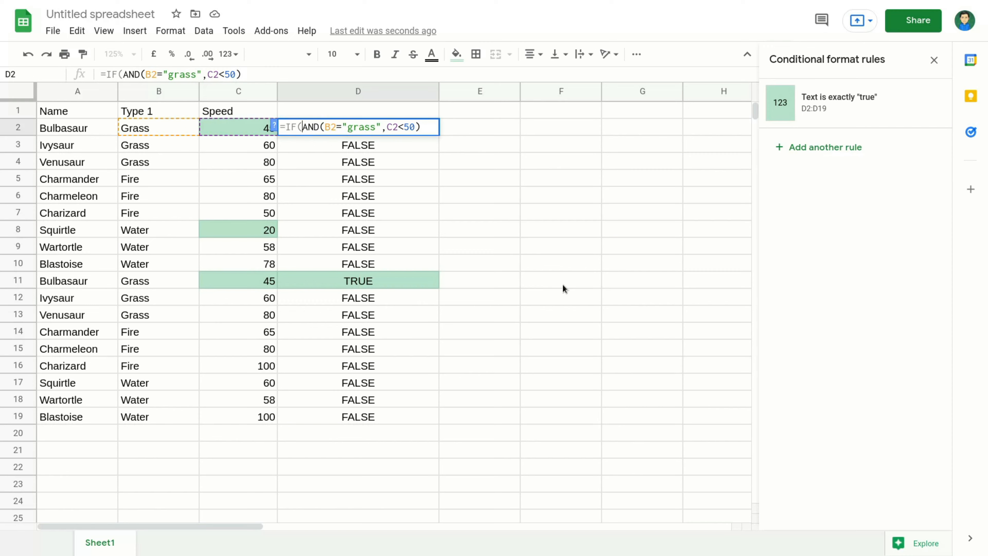
pyautogui.click(423, 132)
pyautogui.write('),""')
pyautogui.click(429, 126)
pyautogui.write('han')
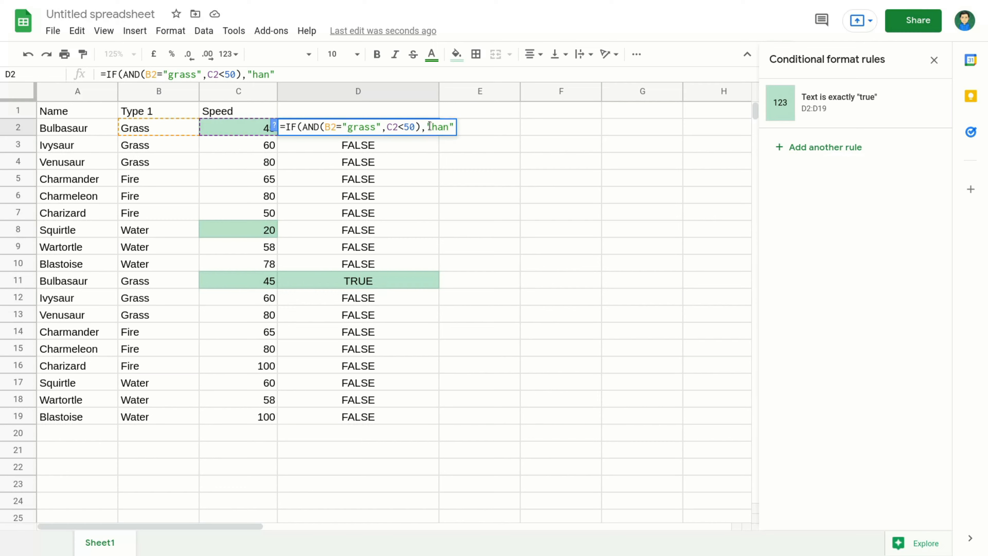
pyautogui.write(',""na')
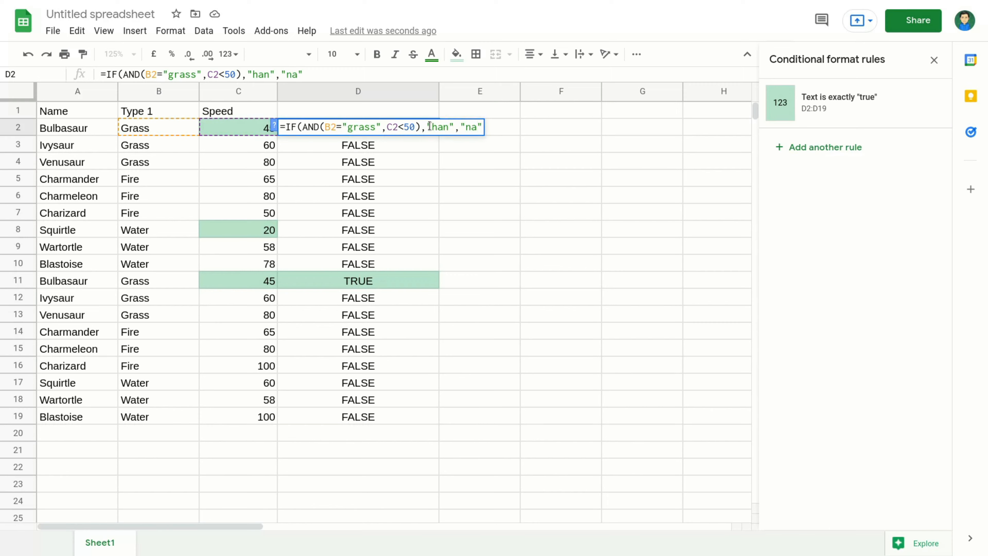
# Set the IF results in D2 to "yes" and "no" and add the closing parenthesis to the formula
pyautogui.click(448, 127)
pyautogui.press('BackSpace')
pyautogui.press('BackSpace')
pyautogui.press('BackSpace')
pyautogui.write('yes')
pyautogui.click(479, 128)
pyautogui.press('BackSpace')
pyautogui.write('o")')
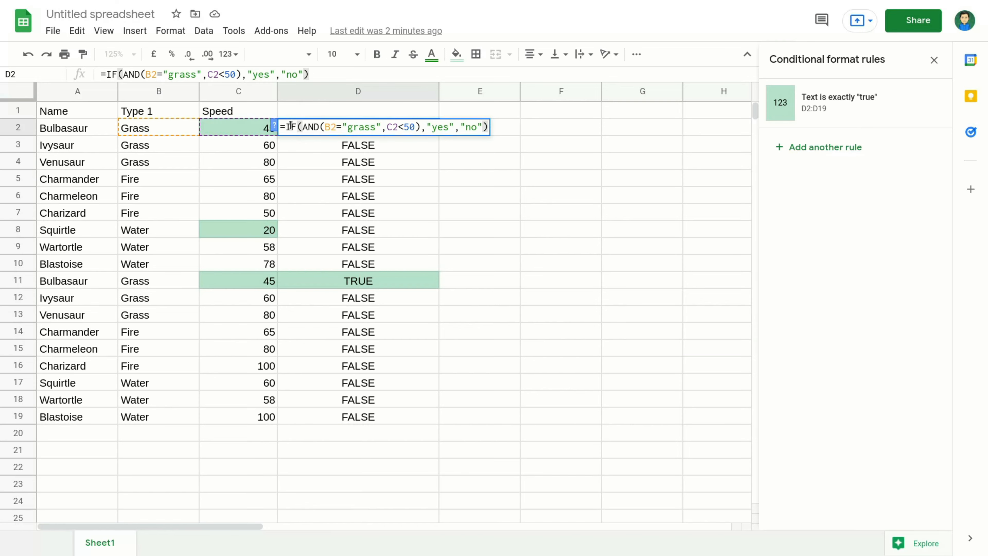
pyautogui.scroll(3, 297, 128)
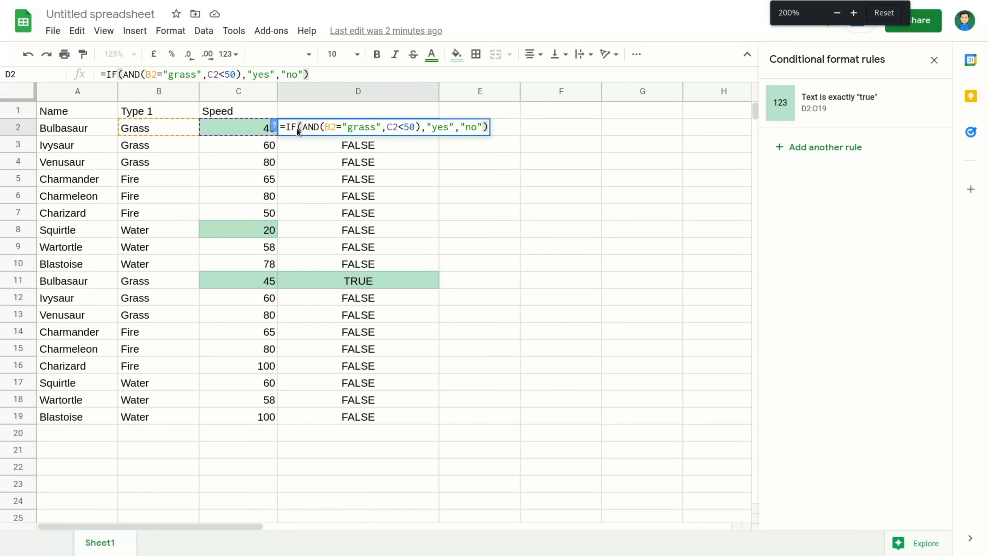
pyautogui.scroll(-2, 444, 213)
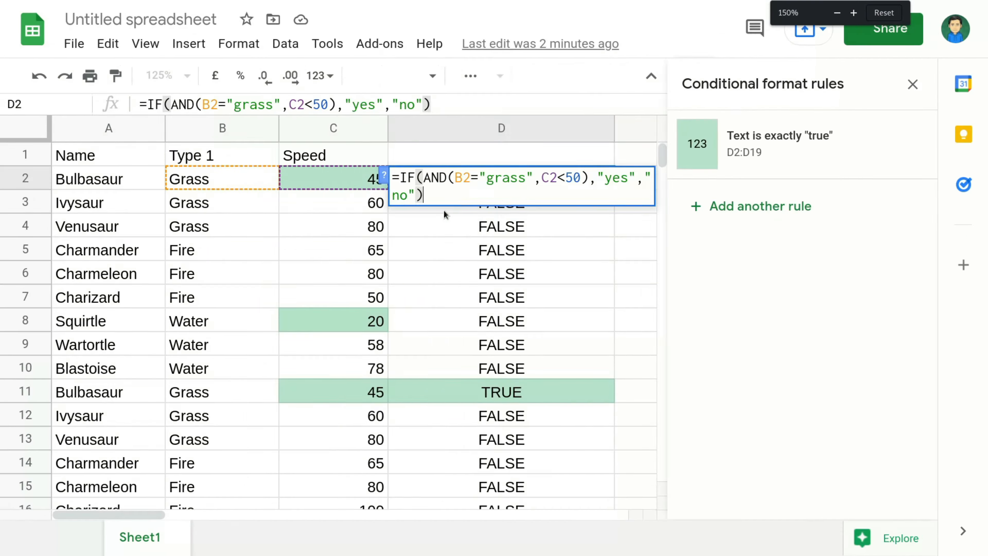
pyautogui.scroll(-1, 444, 213)
pyautogui.scroll(-1, 410, 191)
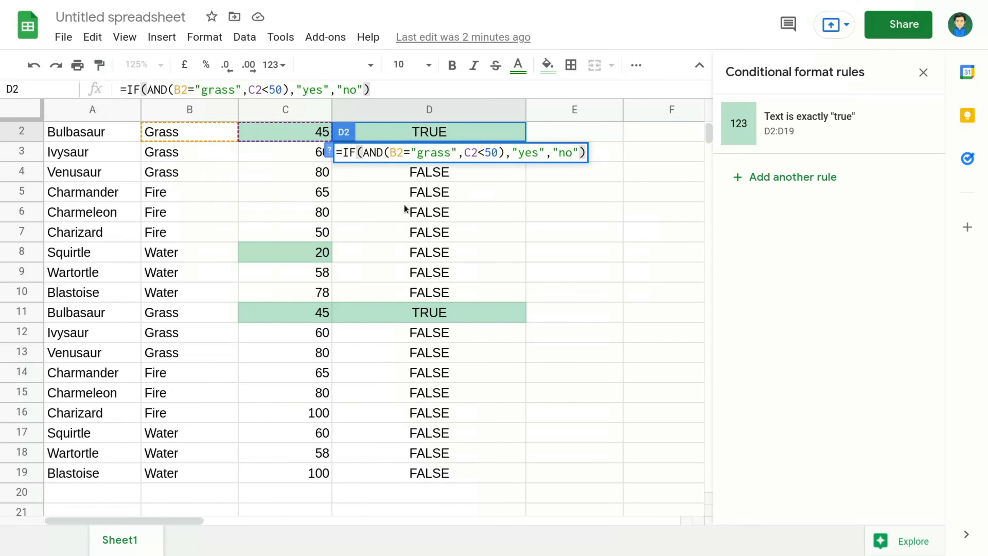
pyautogui.scroll(-1, 361, 172)
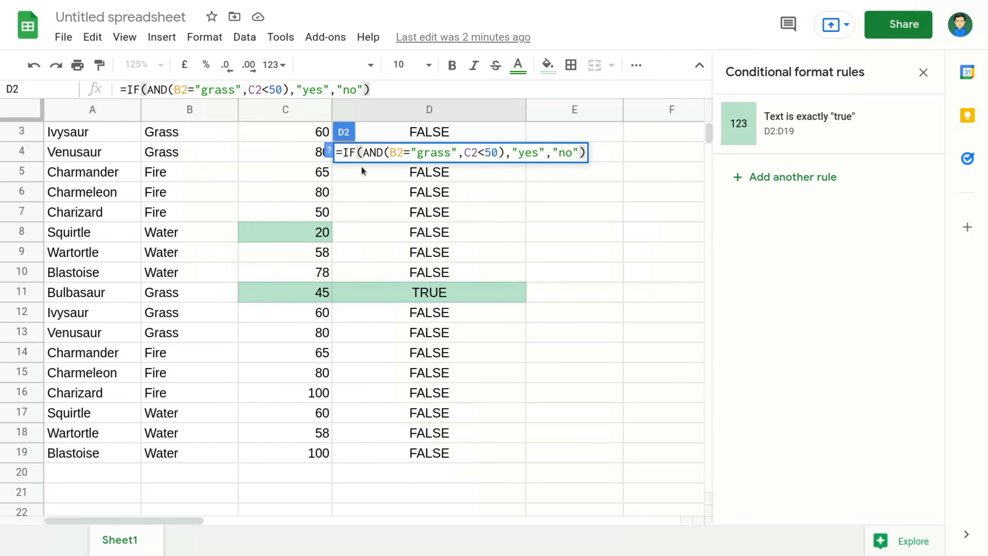
pyautogui.scroll(2, 345, 192)
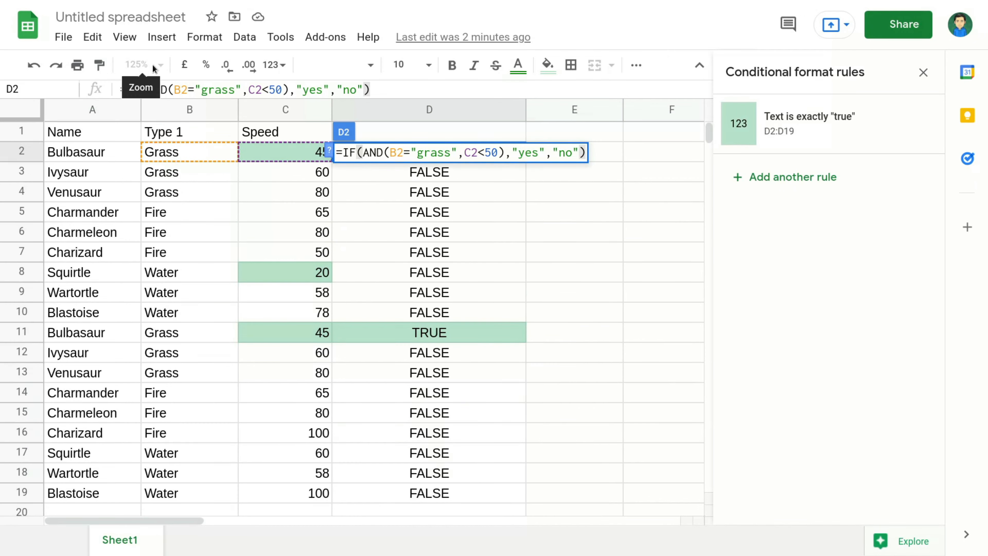
pyautogui.hotkey('ctrl', '-')
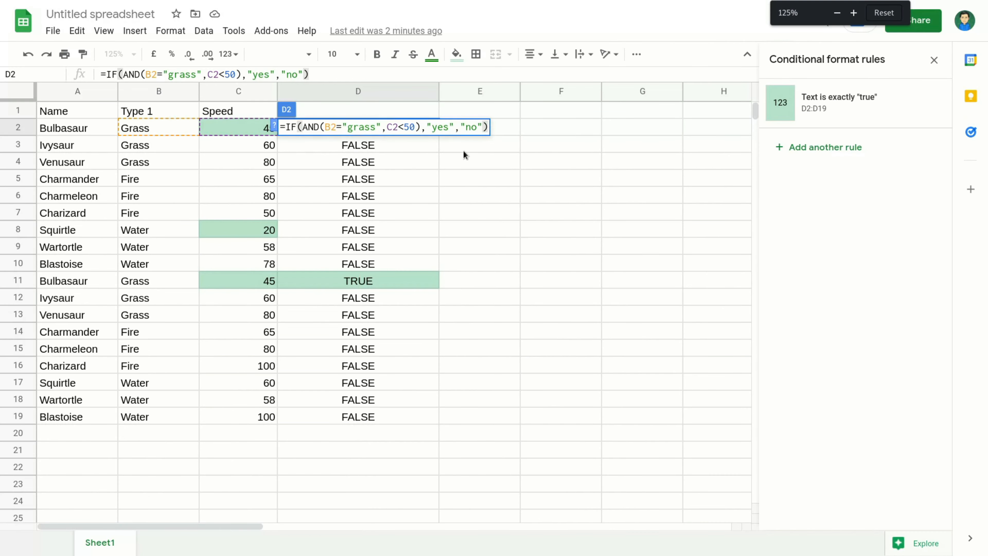
# Close the conditional format rules and examine the IF wrapper, the AND test and the "yes" and "no" results in D2's formula
pyautogui.click(934, 59)
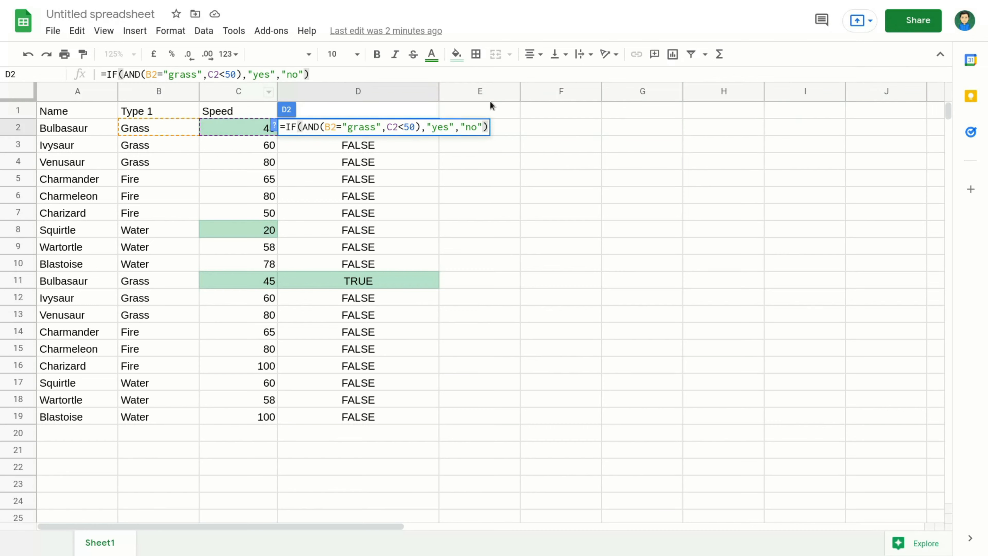
pyautogui.moveTo(286, 126); pyautogui.dragTo(298, 128)
pyautogui.moveTo(303, 127); pyautogui.dragTo(281, 126)
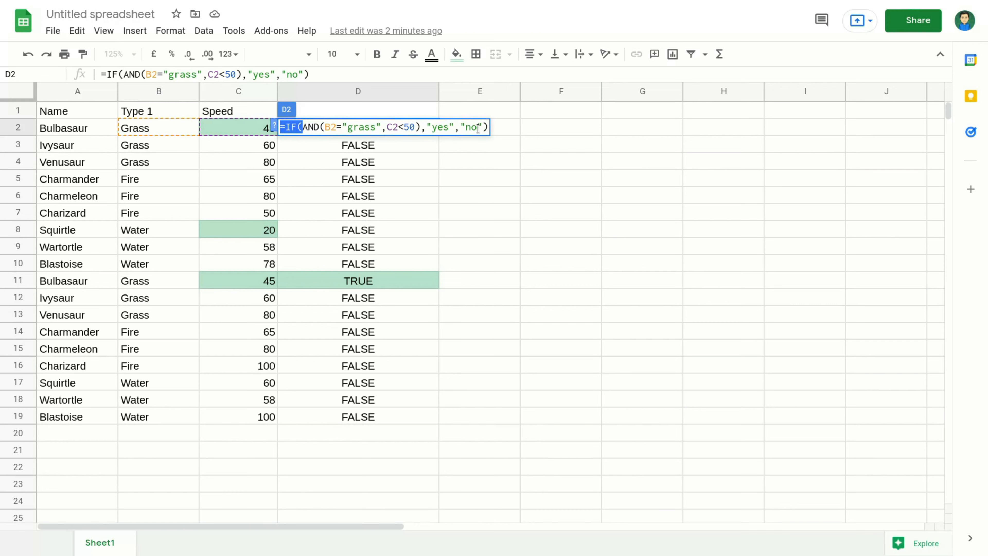
pyautogui.moveTo(483, 127); pyautogui.dragTo(490, 129)
pyautogui.moveTo(422, 126); pyautogui.dragTo(491, 131)
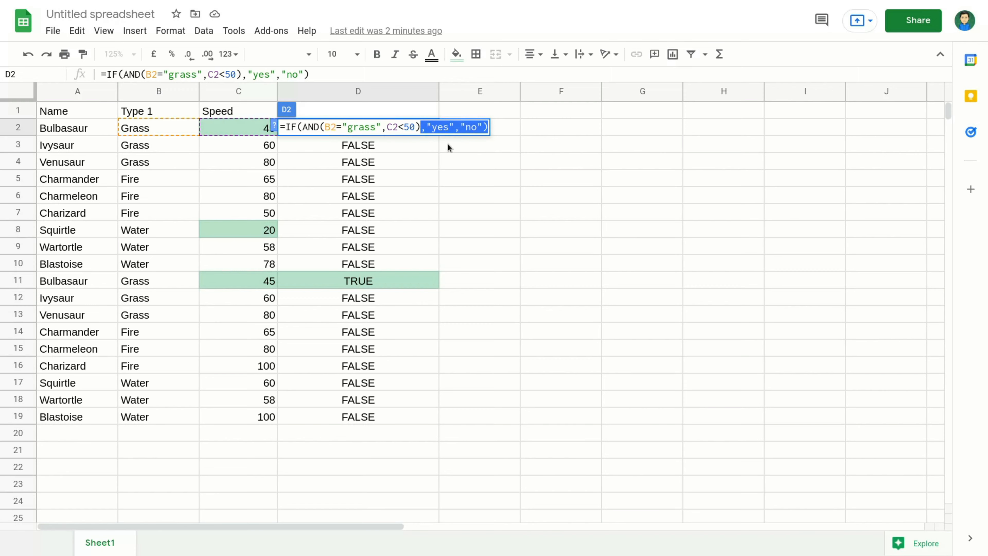
pyautogui.moveTo(302, 127); pyautogui.dragTo(416, 128)
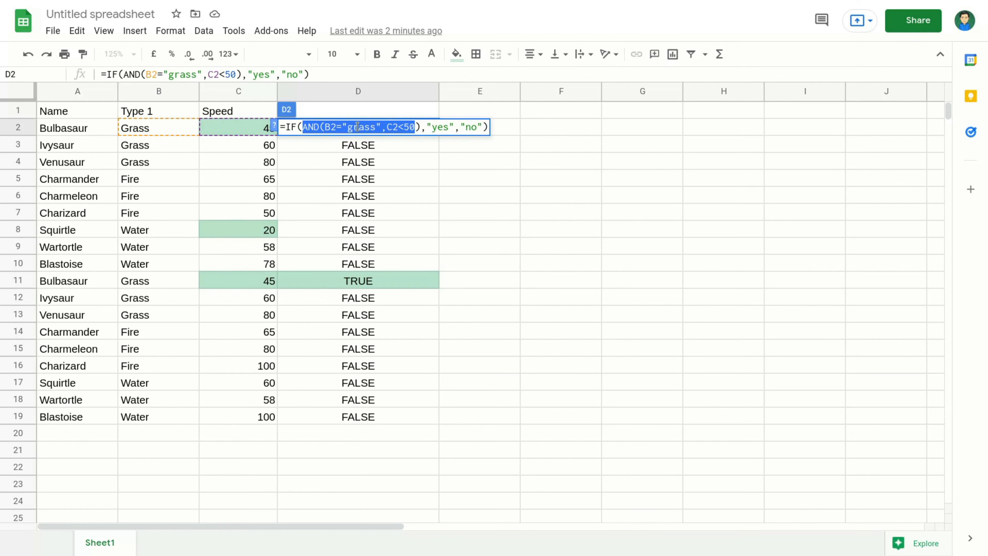
pyautogui.click(487, 126)
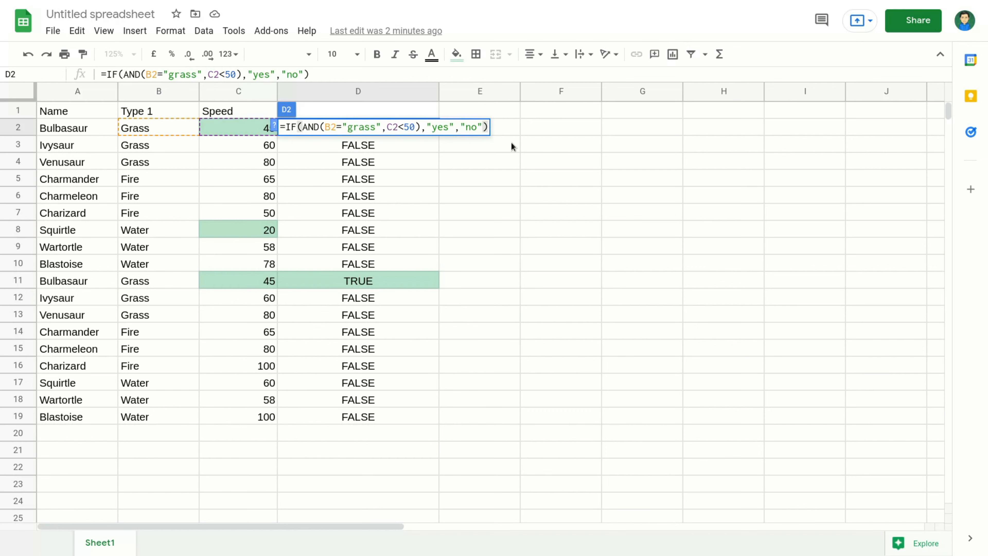
# Commit the IF formula in D2 and fill it down through D19
pyautogui.press('Return')
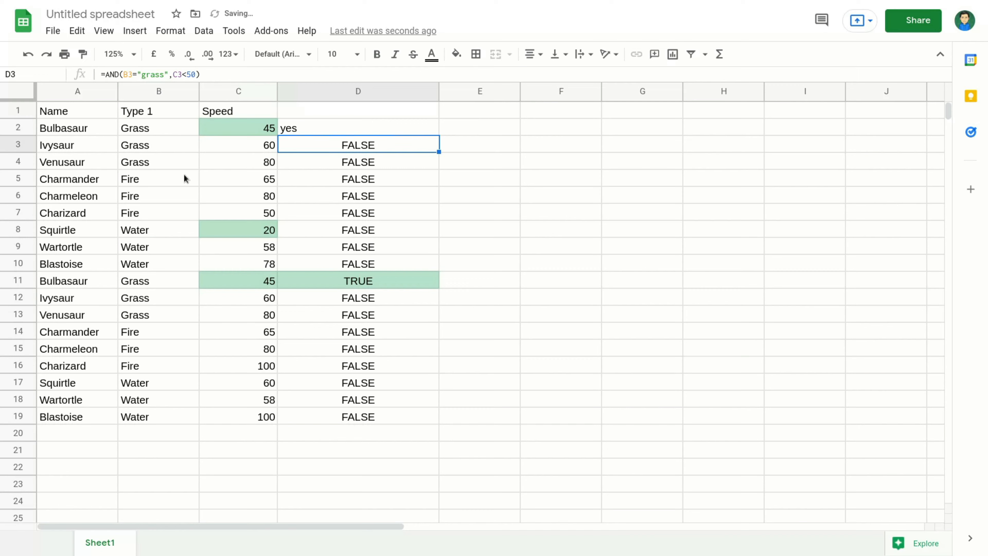
pyautogui.click(365, 128)
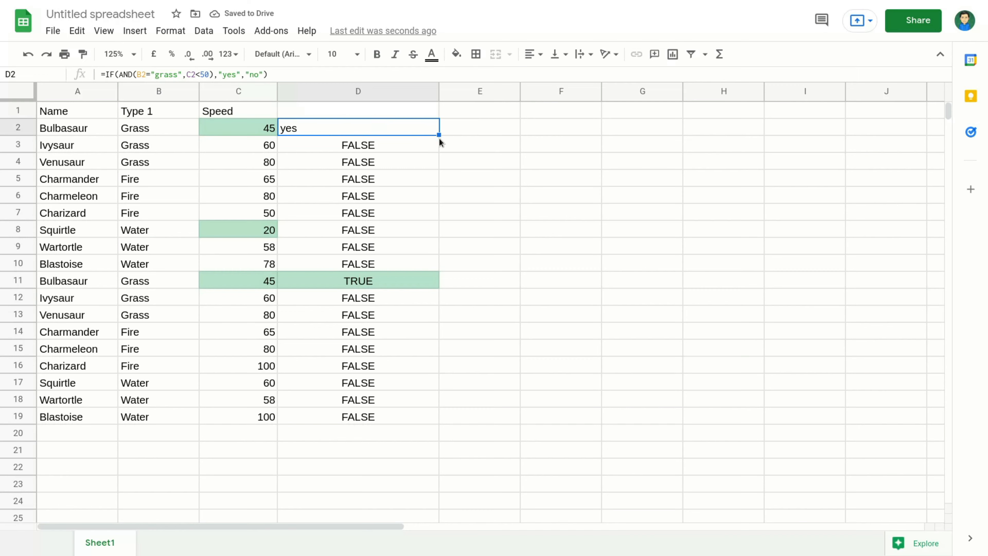
pyautogui.moveTo(438, 135); pyautogui.dragTo(427, 422)
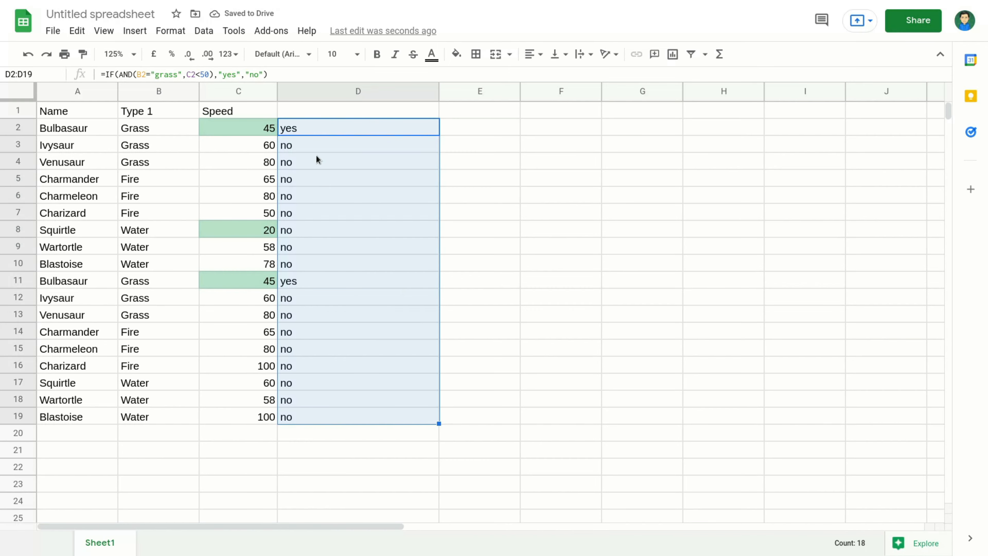
# Check the IF results in D2 and D11 against those in D3 to D9
pyautogui.click(296, 128)
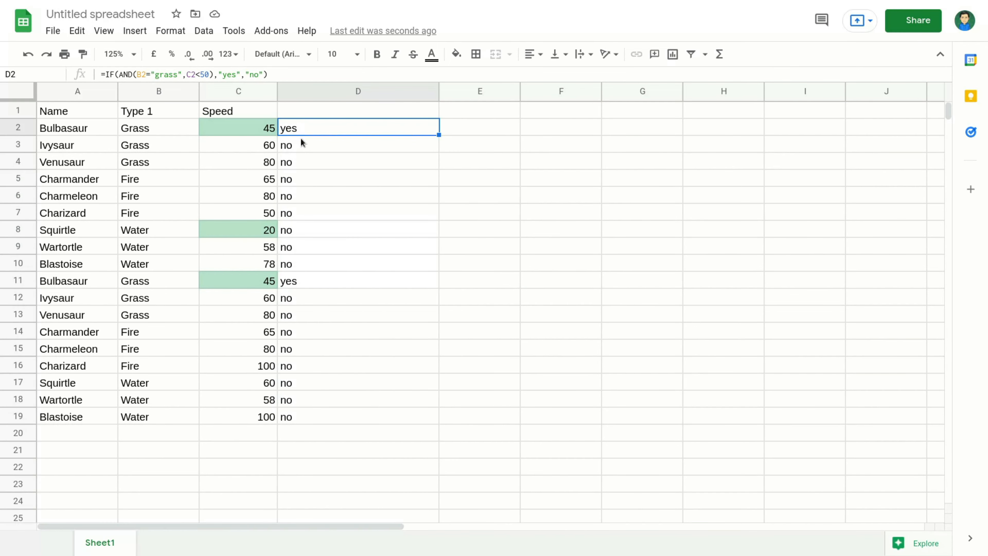
pyautogui.click(303, 282)
pyautogui.moveTo(323, 145); pyautogui.dragTo(324, 264)
# Add a conditional formatting rule to D2:D19 for cells whose text is exactly "yes"
pyautogui.moveTo(307, 127); pyautogui.dragTo(376, 418)
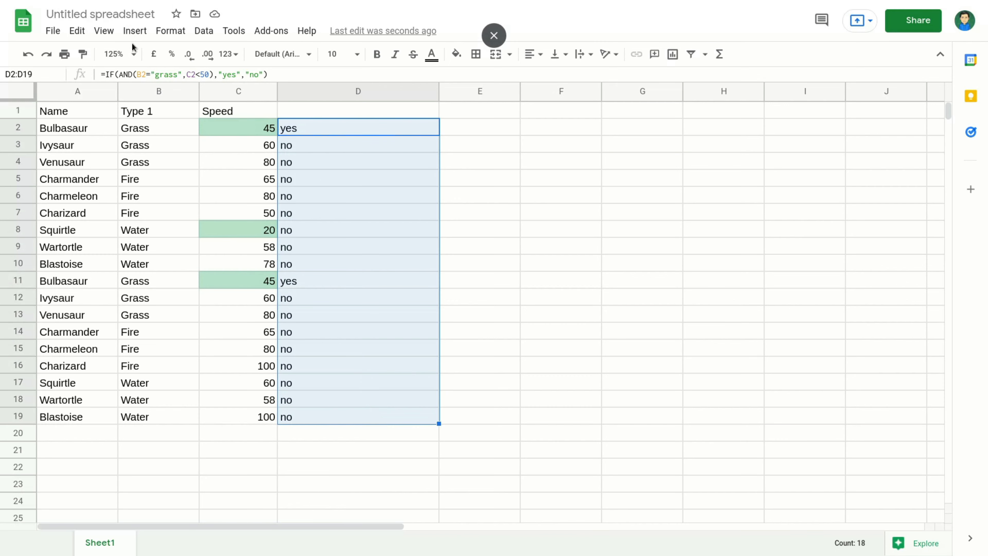
pyautogui.click(166, 33)
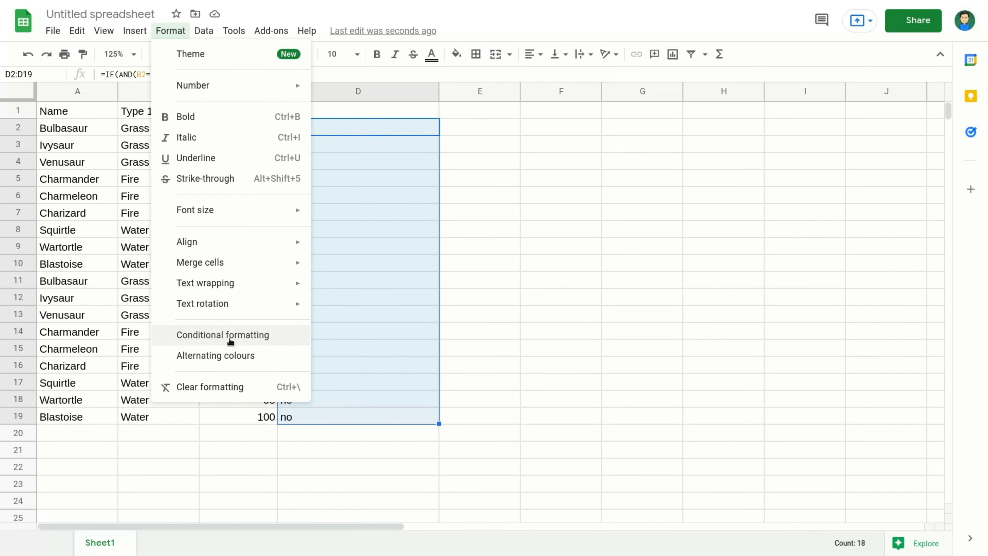
pyautogui.click(258, 337)
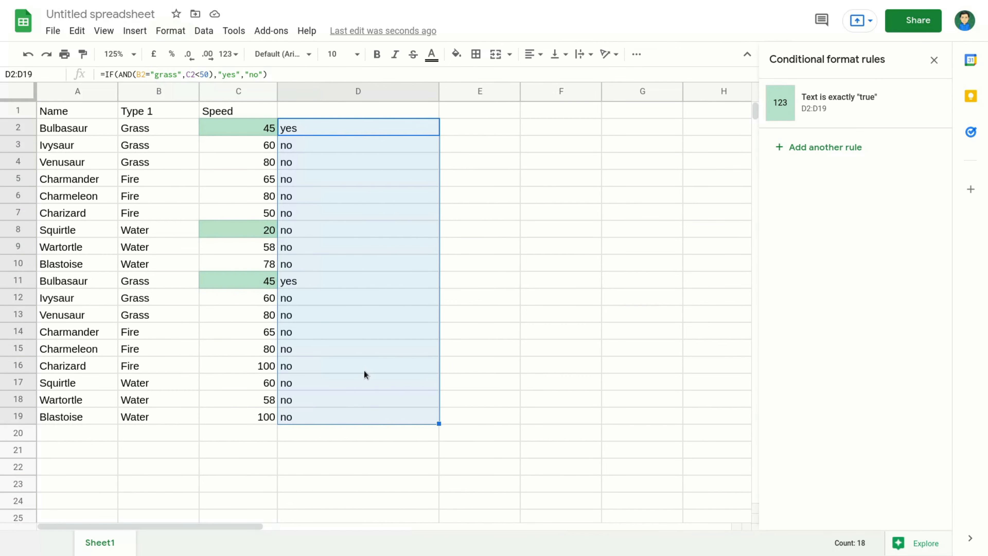
pyautogui.click(829, 150)
pyautogui.click(838, 237)
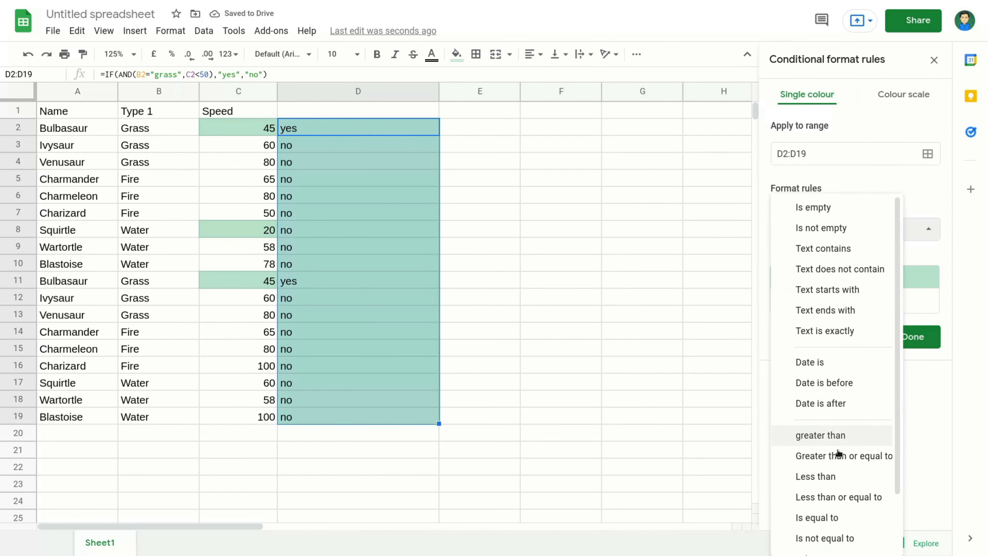
pyautogui.click(830, 331)
pyautogui.click(806, 257)
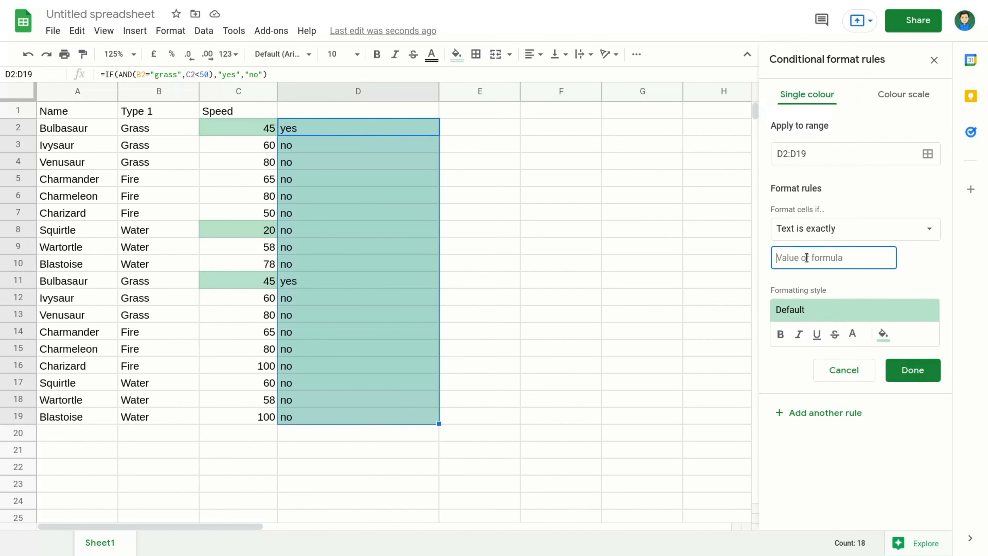
pyautogui.write('no')
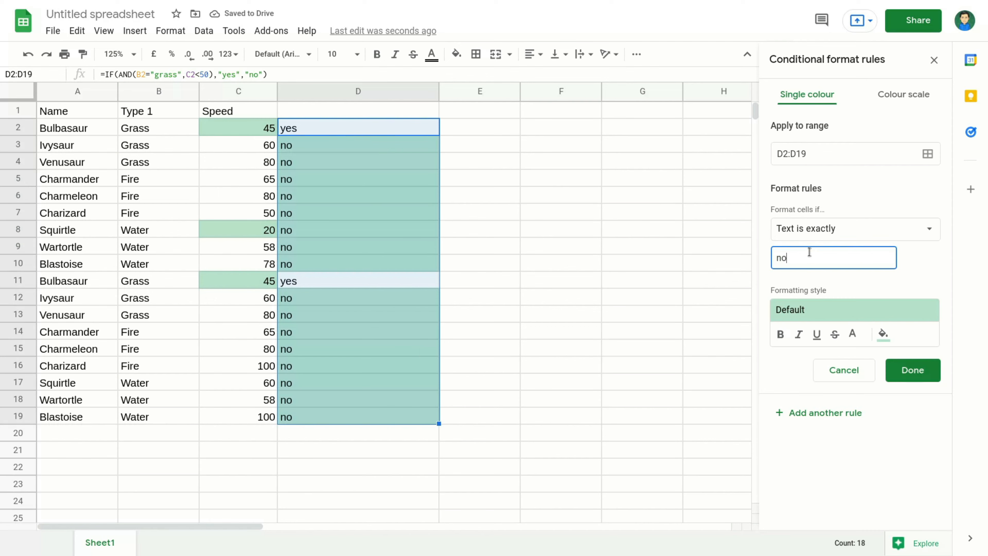
pyautogui.press('BackSpace')
pyautogui.press('BackSpace')
pyautogui.write('yes')
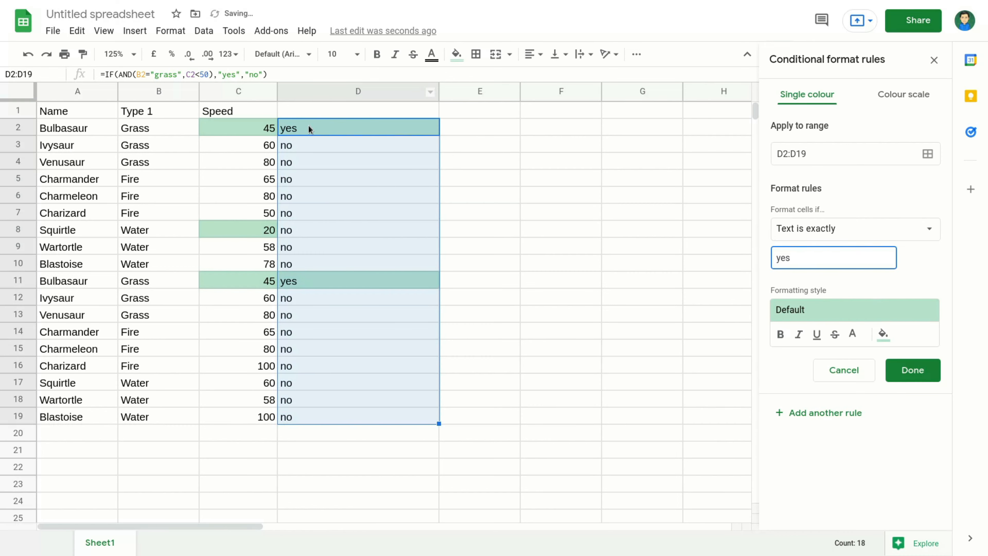
# Set the rule's fill colour to custom crimson pink and check cells D2 and D11
pyautogui.click(883, 334)
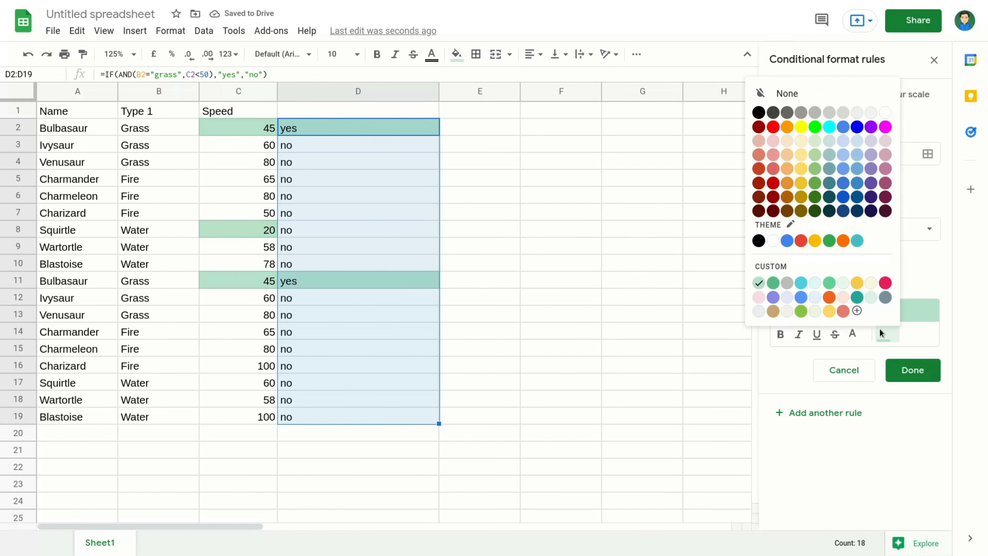
pyautogui.click(884, 284)
pyautogui.click(383, 186)
pyautogui.click(320, 126)
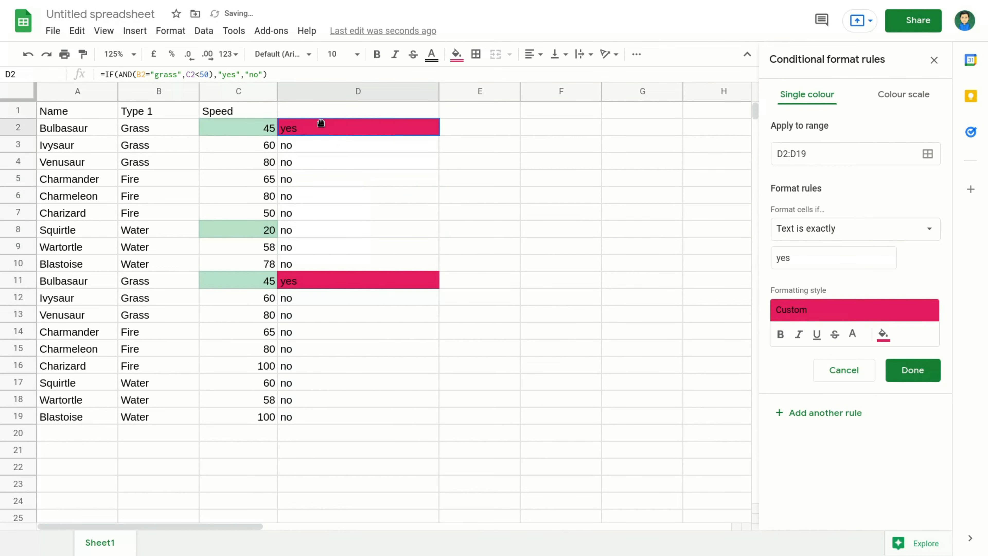
pyautogui.click(300, 281)
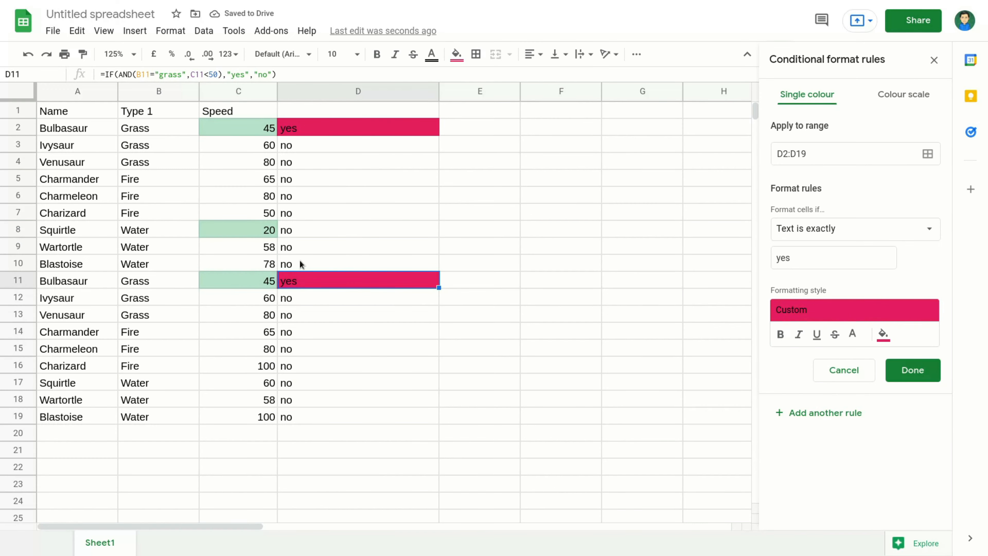
# Examine the IF function and its "yes" and "no" results in D2's formula
pyautogui.doubleClick(353, 128)
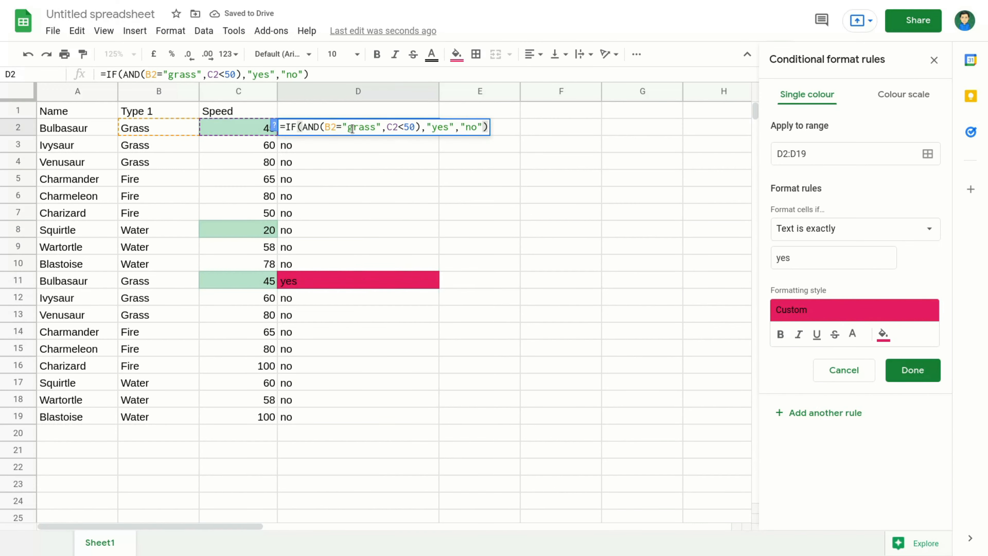
pyautogui.doubleClick(295, 127)
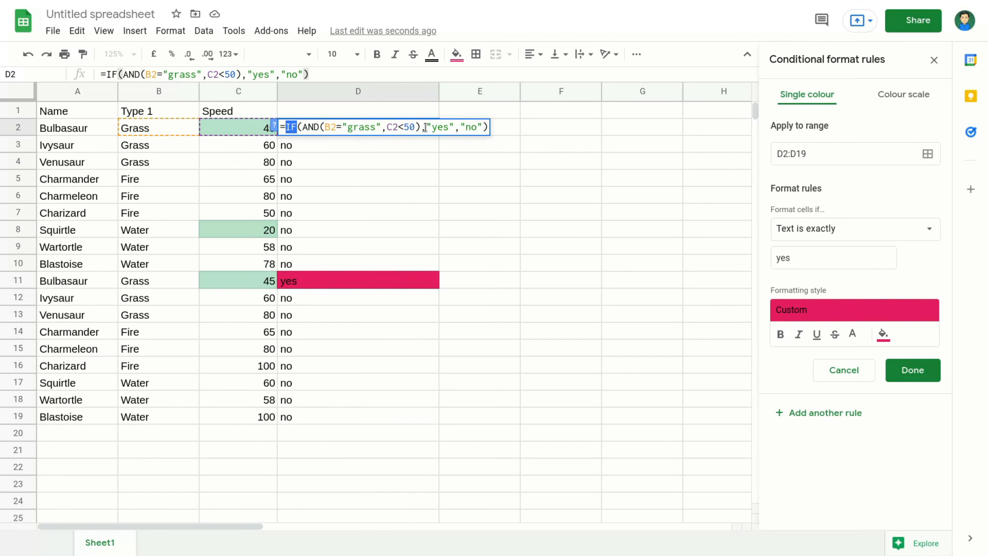
pyautogui.moveTo(425, 128); pyautogui.dragTo(452, 131)
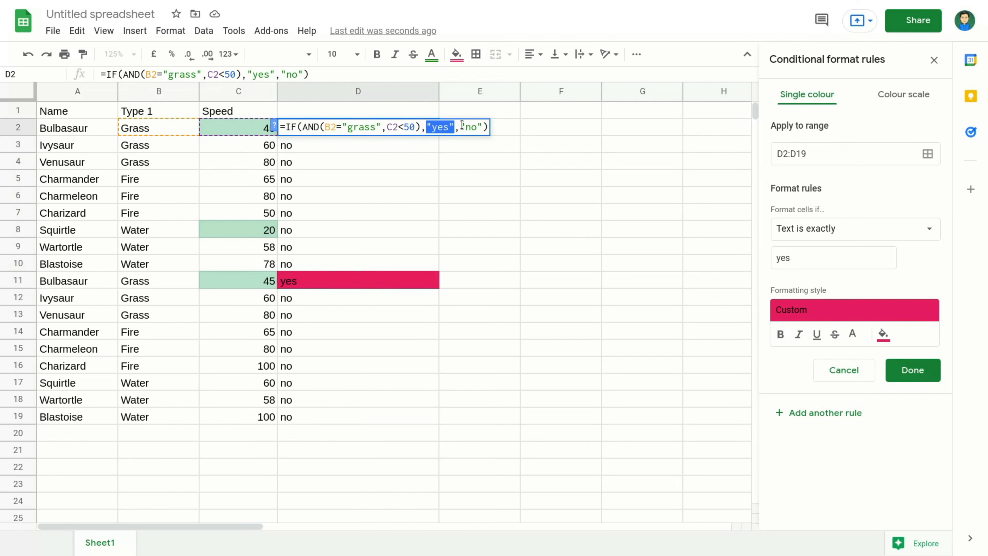
pyautogui.moveTo(462, 126); pyautogui.dragTo(491, 132)
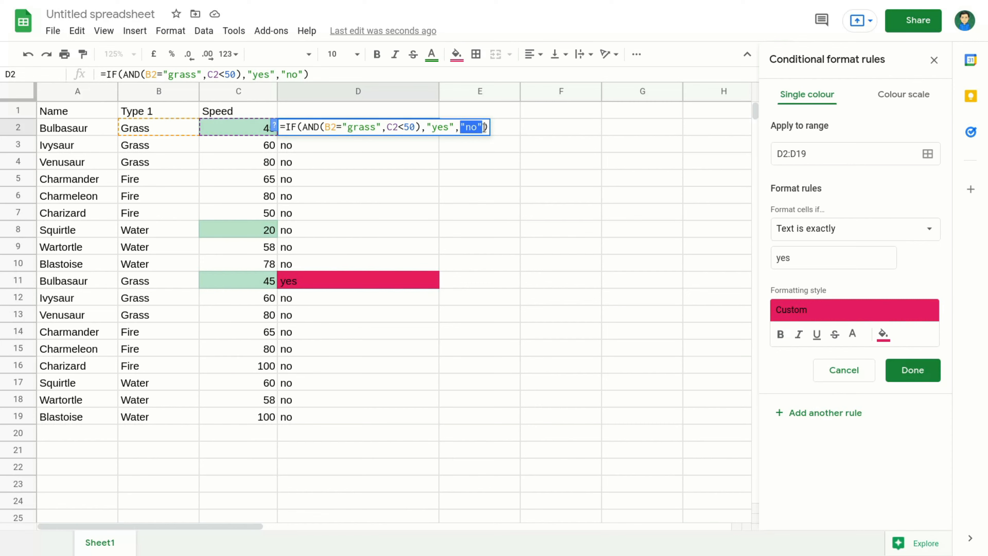
# Change the IF results in D2 to "yeh" and "neh" and fill the formula down through D19
pyautogui.click(448, 125)
pyautogui.press('BackSpace')
pyautogui.press('BackSpace')
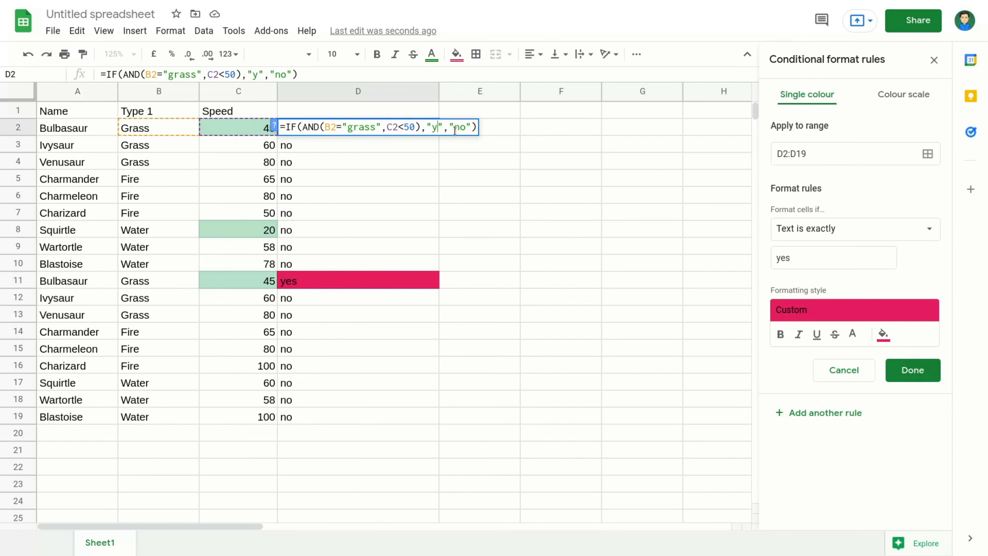
pyautogui.write('eh')
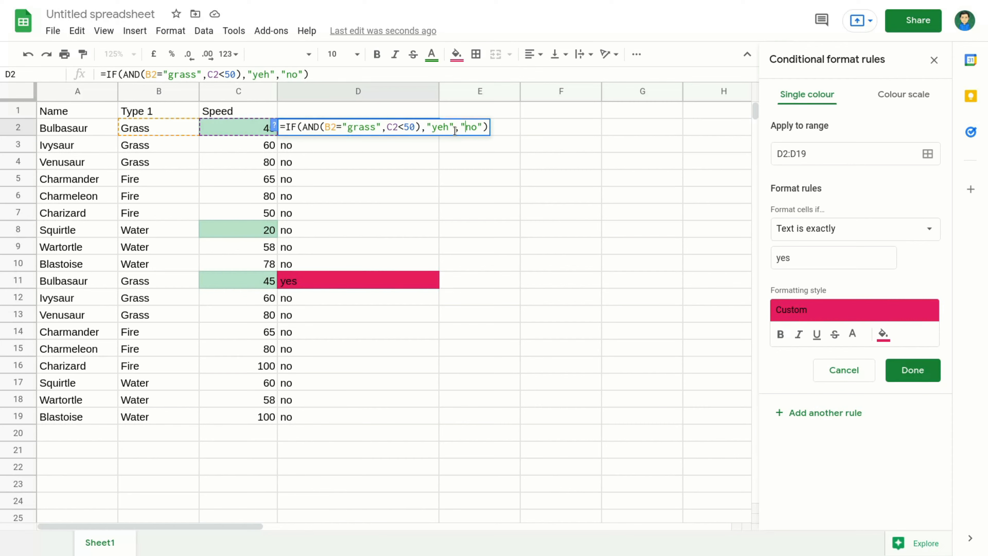
pyautogui.press('Right')
pyautogui.press('Right')
pyautogui.press('Right')
pyautogui.press('Right')
pyautogui.press('Right')
pyautogui.press('BackSpace')
pyautogui.write('eh')
pyautogui.press('Return')
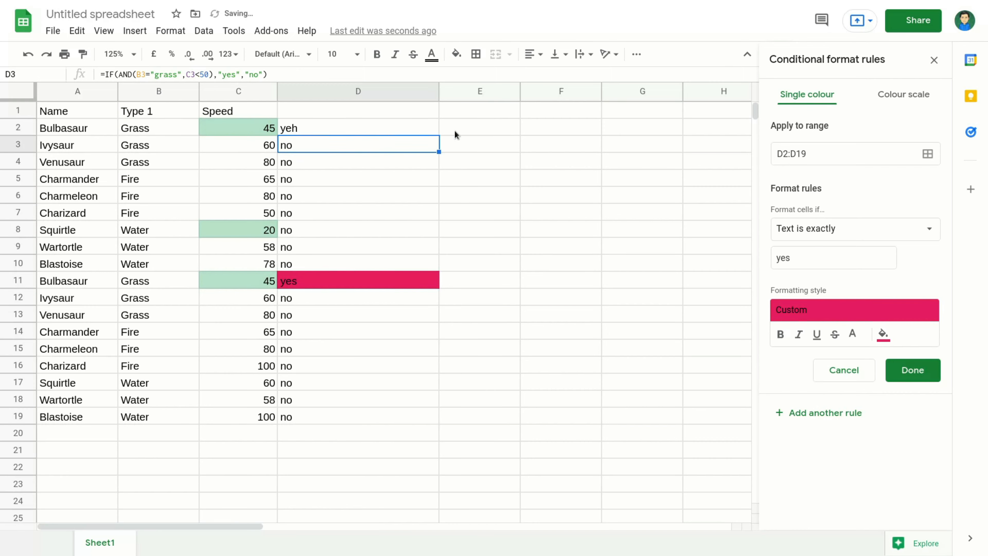
pyautogui.click(300, 130)
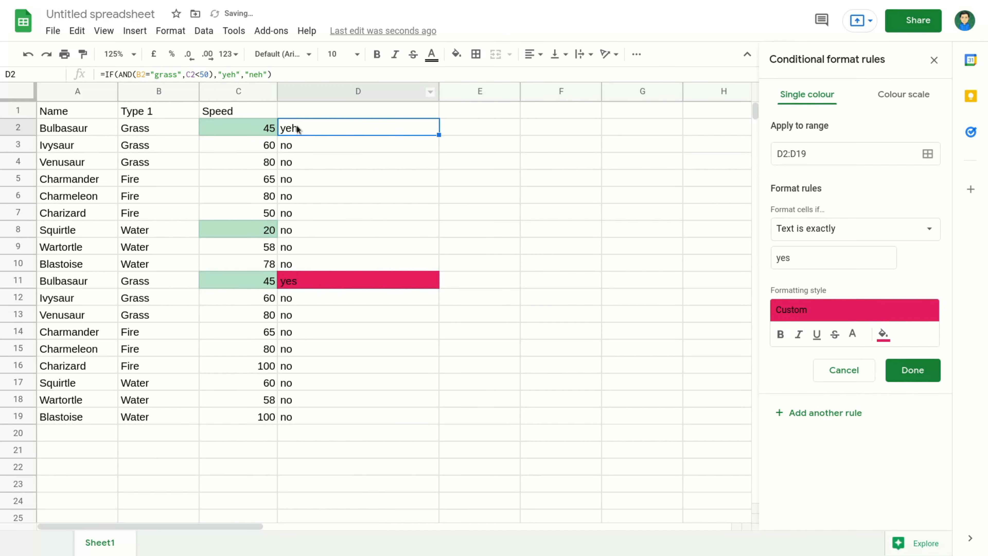
pyautogui.moveTo(439, 134); pyautogui.dragTo(469, 422)
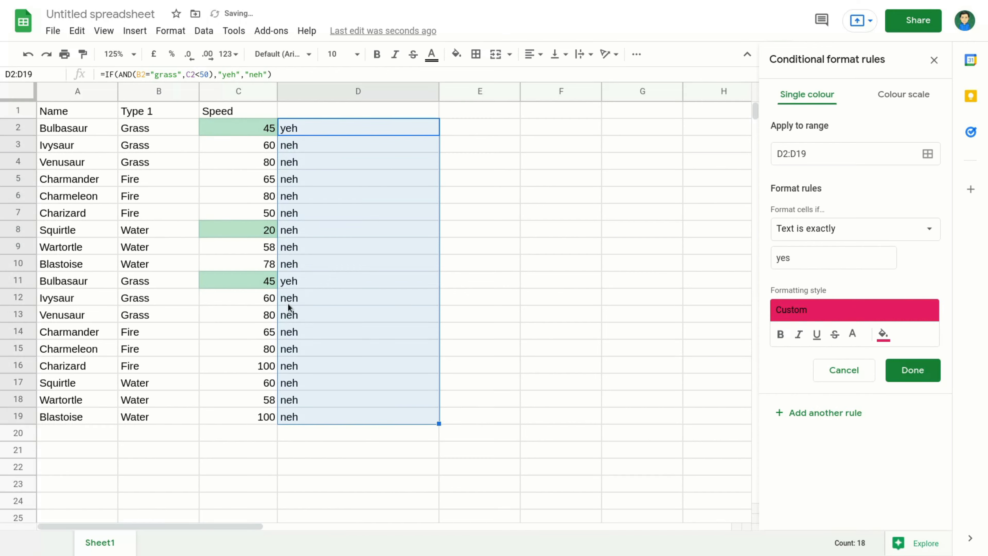
# Set the match text of the D2:D19 conditional formatting rule to "yeh"
pyautogui.click(834, 263)
pyautogui.write('h')
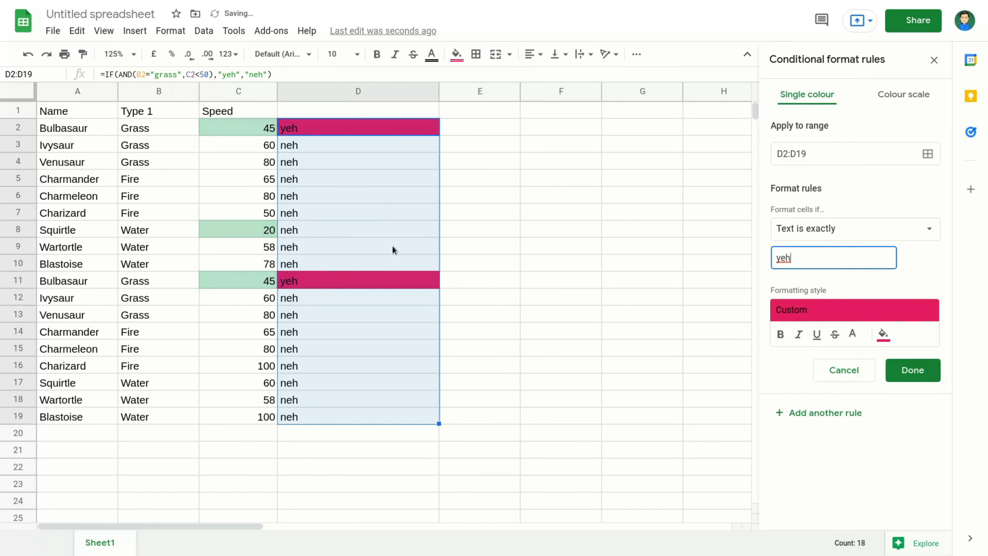
pyautogui.click(331, 126)
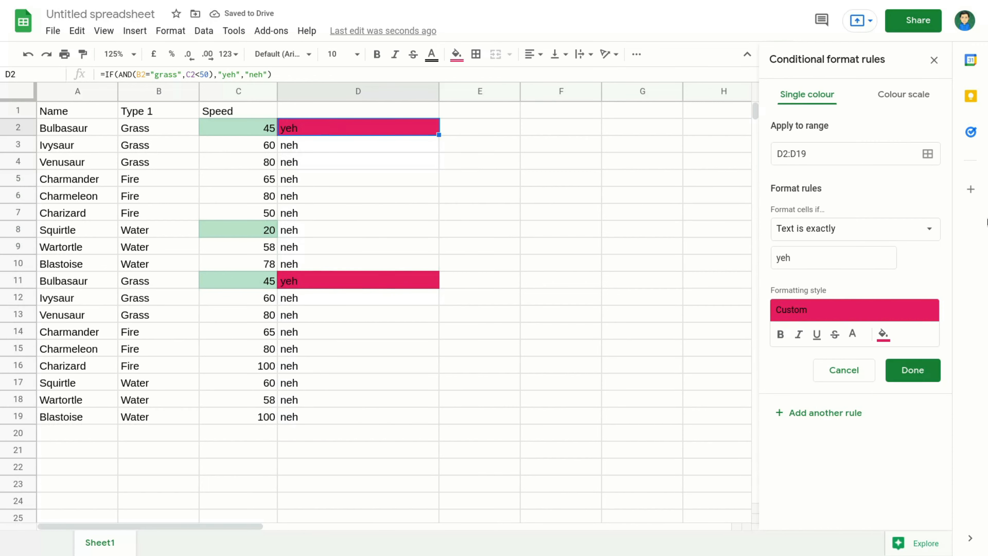
pyautogui.doubleClick(314, 128)
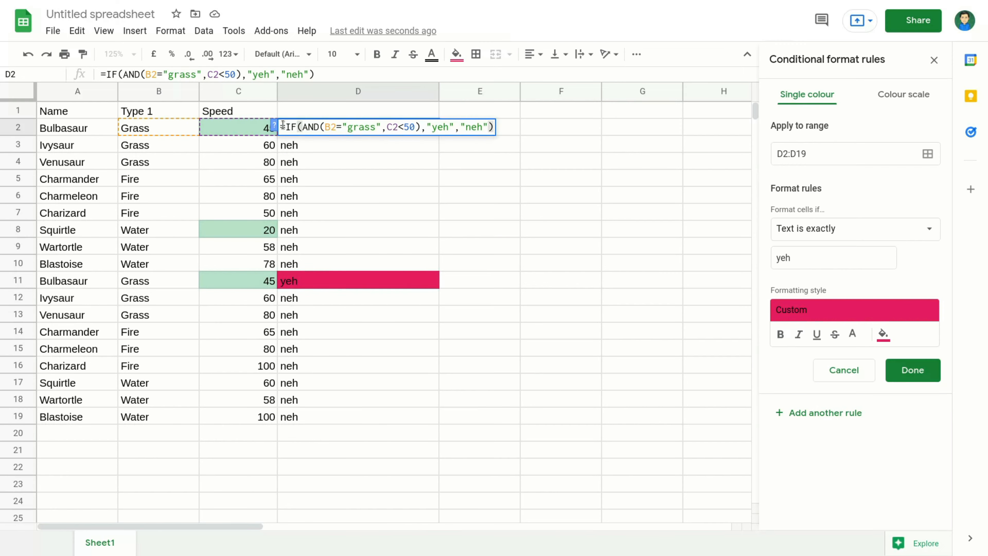
pyautogui.moveTo(282, 124); pyautogui.dragTo(493, 124)
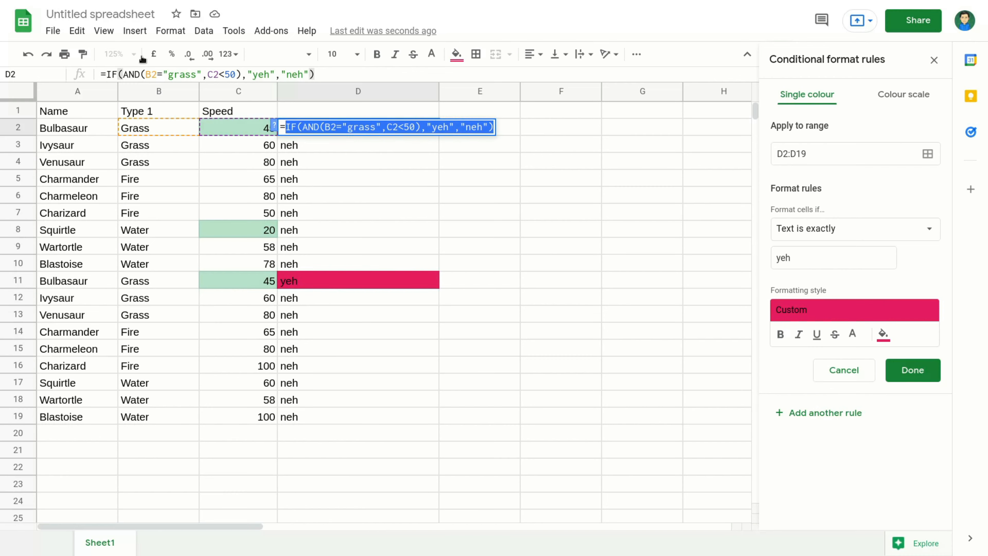
pyautogui.click(80, 34)
pyautogui.click(79, 34)
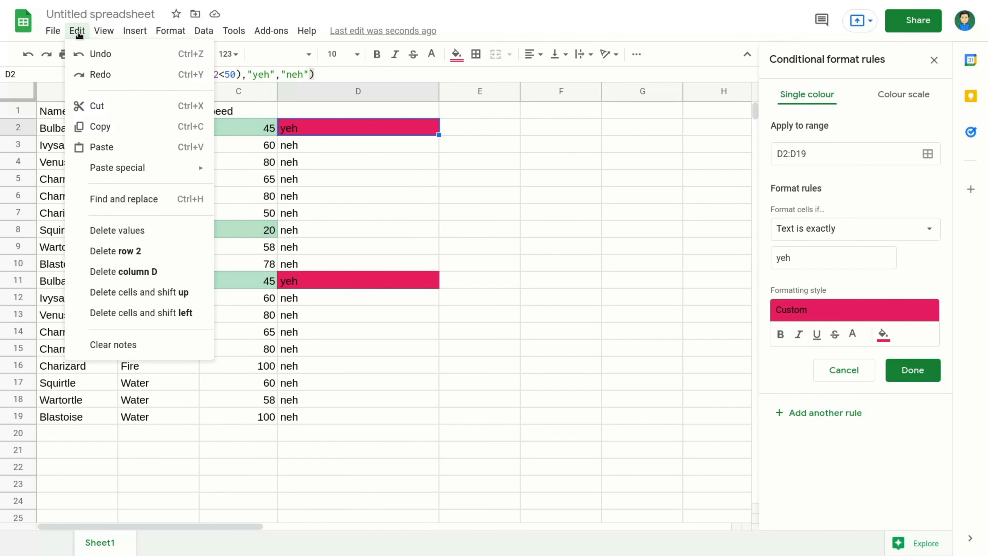
pyautogui.moveTo(113, 34)
pyautogui.click(390, 127)
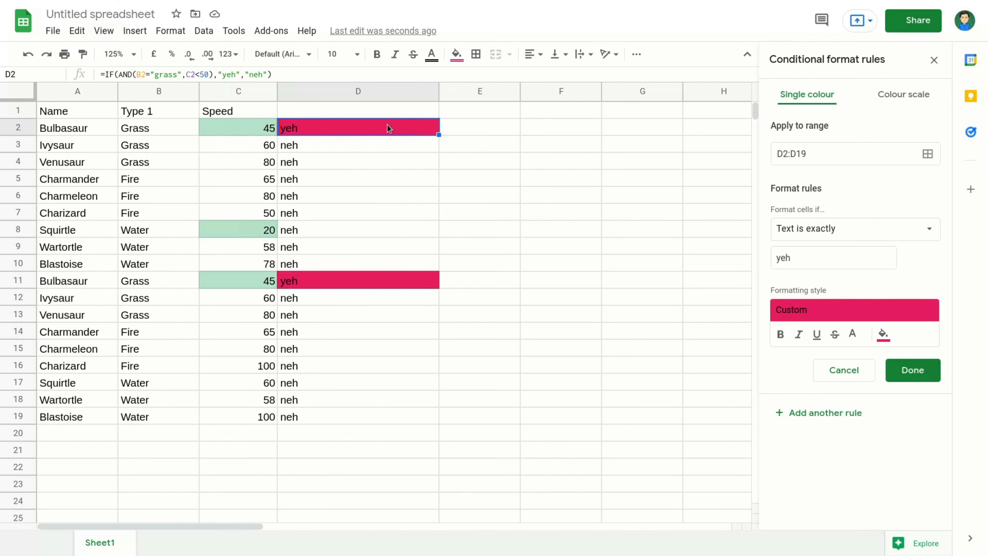
# Copy the complete IF and AND formula text from cell D2
pyautogui.doubleClick(390, 127)
pyautogui.moveTo(491, 125); pyautogui.dragTo(271, 120)
pyautogui.hotkey('ctrl', 'c')
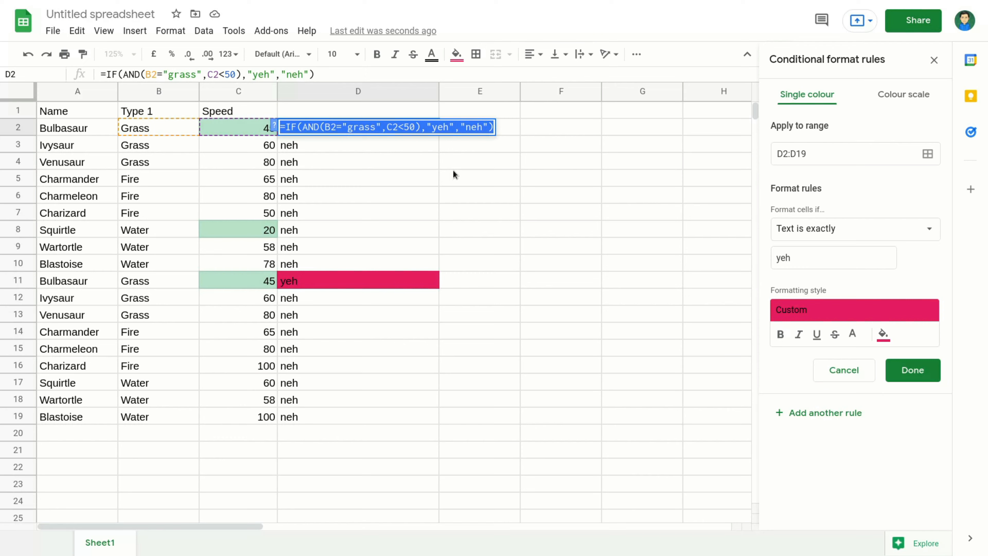
# Paste the copied IF and AND formula into cell G9, and clear that cell again
pyautogui.click(652, 254)
pyautogui.hotkey('ctrl', 'v')
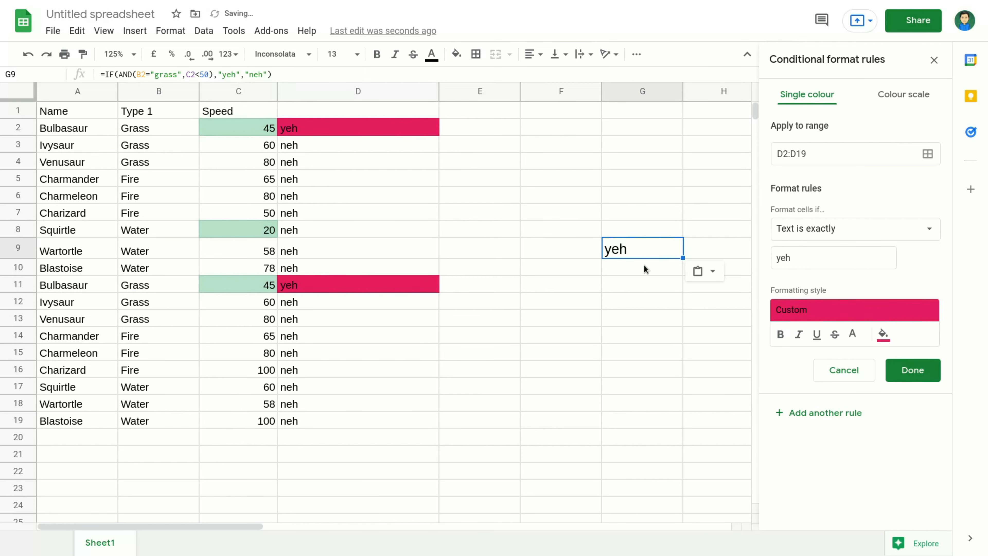
pyautogui.click(653, 248)
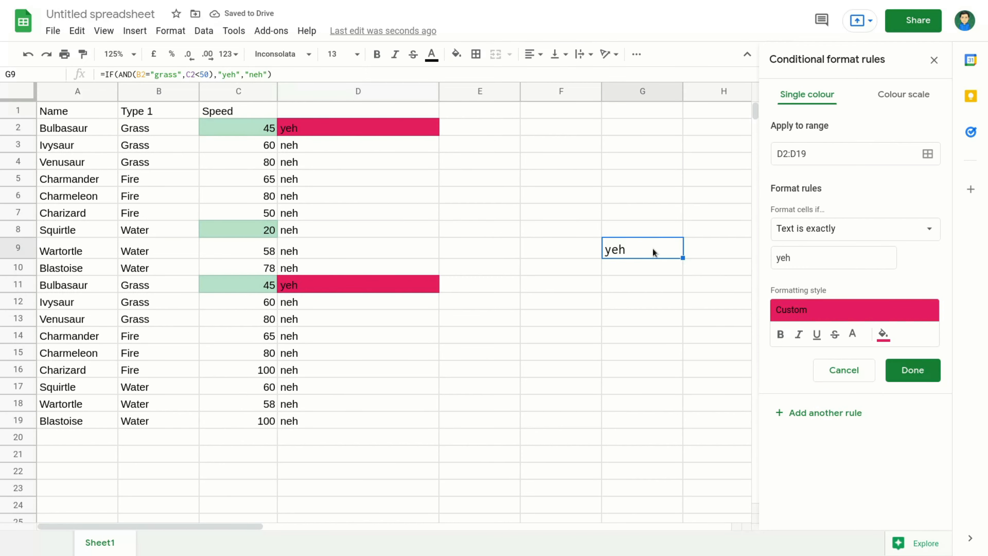
pyautogui.press('Delete')
# Show formulae instead of results in the sheet and widen column D to fit the full formula text
pyautogui.doubleClick(369, 130)
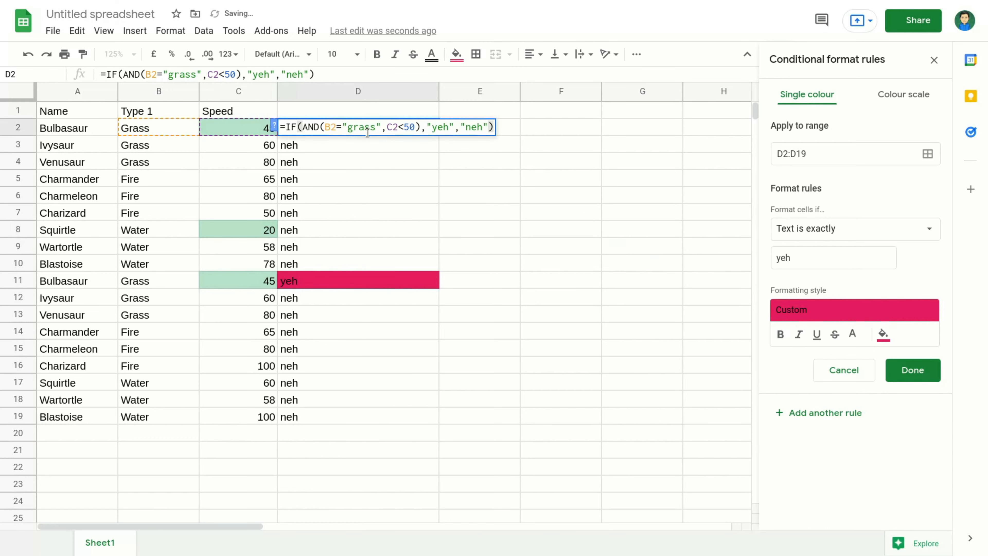
pyautogui.click(99, 34)
pyautogui.click(99, 34)
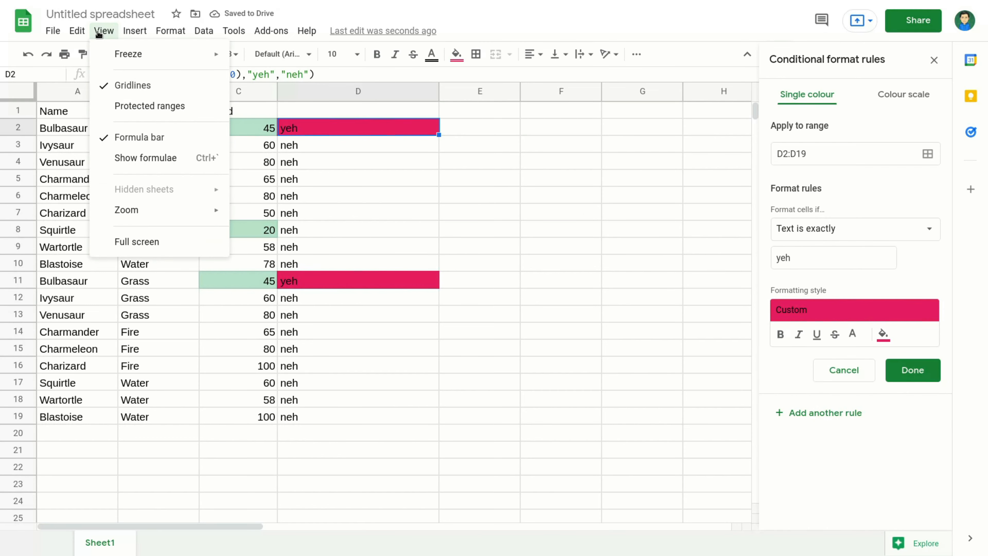
pyautogui.click(110, 161)
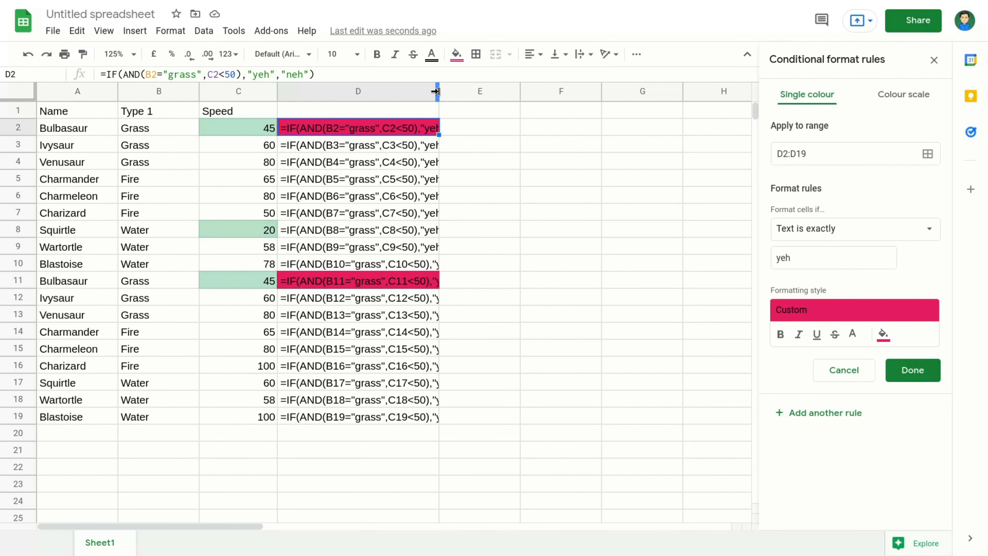
pyautogui.moveTo(439, 92); pyautogui.dragTo(490, 103)
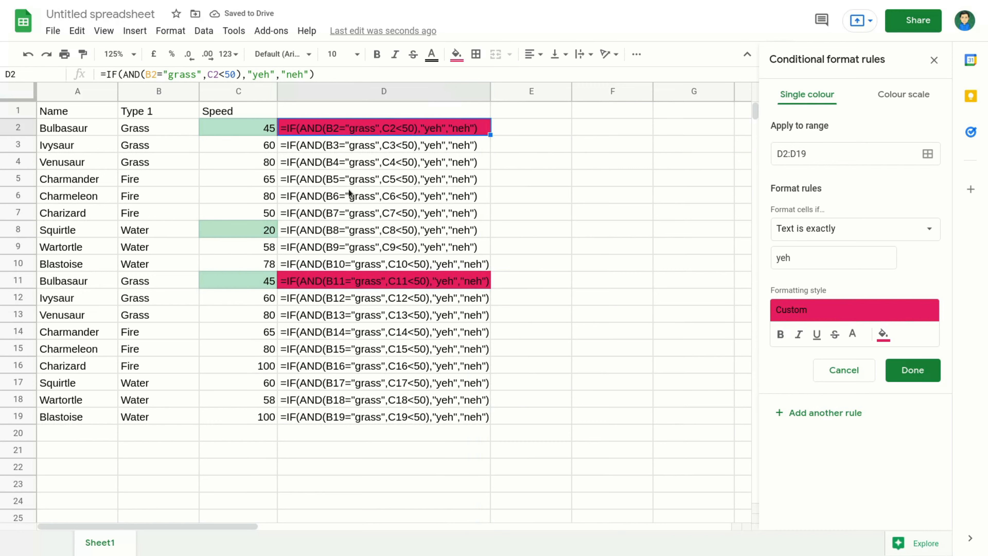
# Examine the formulae in column D at intervals from D4 down to D19
pyautogui.click(342, 160)
pyautogui.click(335, 196)
pyautogui.click(336, 230)
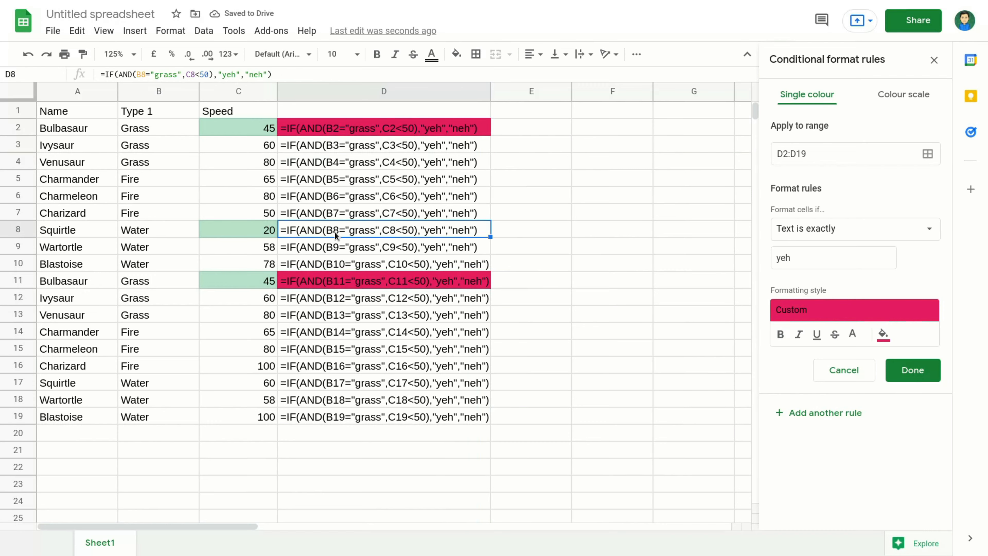
pyautogui.click(333, 249)
pyautogui.click(331, 265)
pyautogui.click(334, 312)
pyautogui.click(340, 355)
pyautogui.click(342, 397)
pyautogui.click(350, 419)
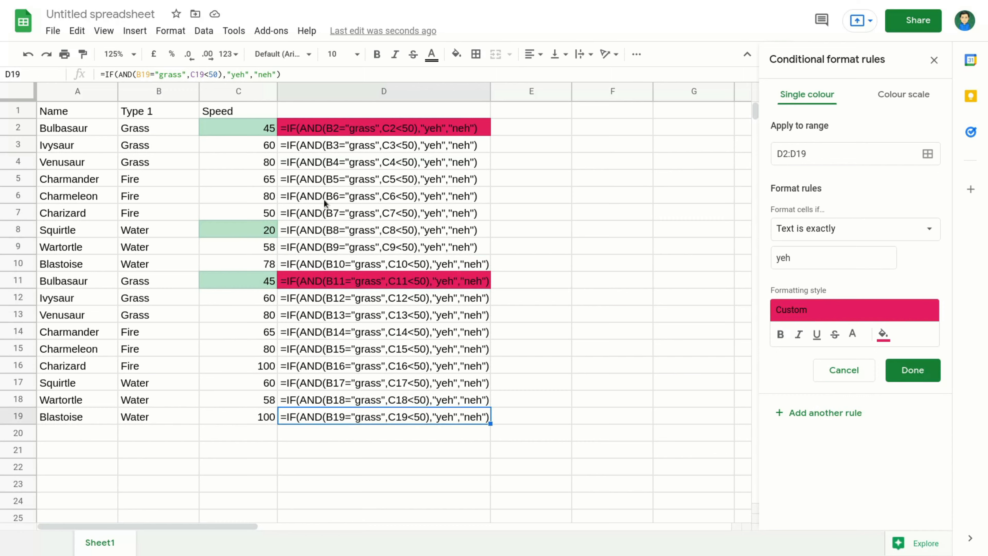
# Compare how the column B and C references change by row in the formulae from D2 down to D18
pyautogui.click(336, 131)
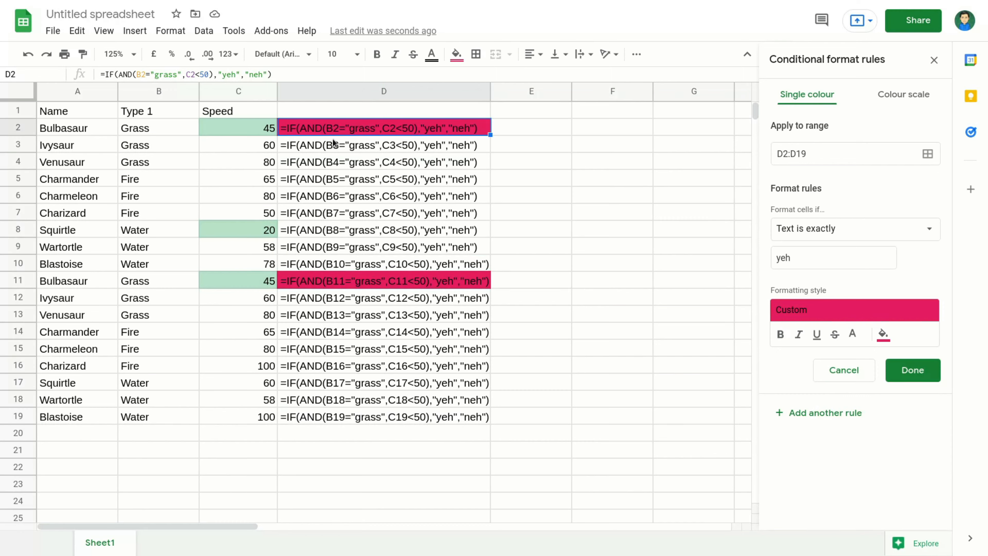
pyautogui.click(334, 149)
pyautogui.click(329, 166)
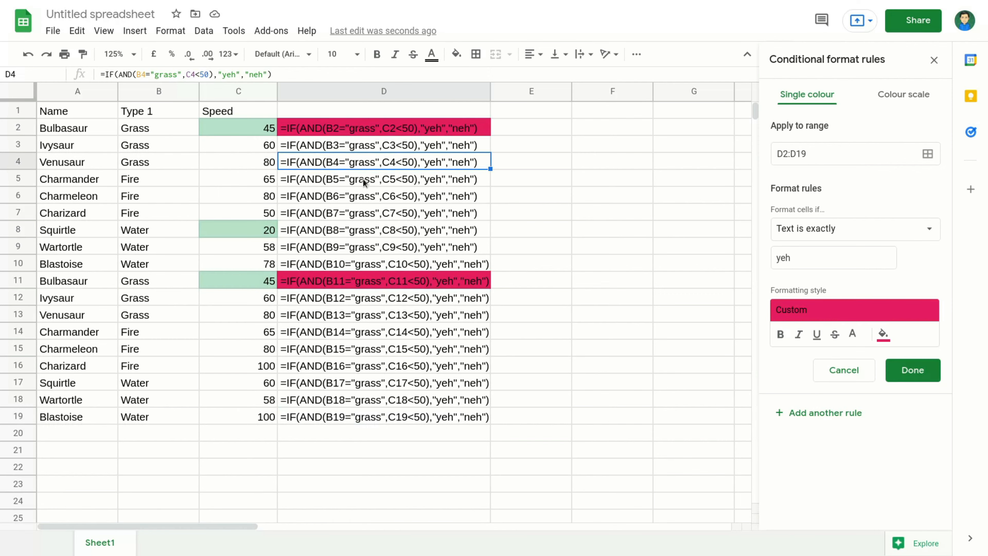
pyautogui.click(340, 133)
pyautogui.click(339, 147)
pyautogui.click(338, 161)
pyautogui.click(337, 180)
pyautogui.click(341, 210)
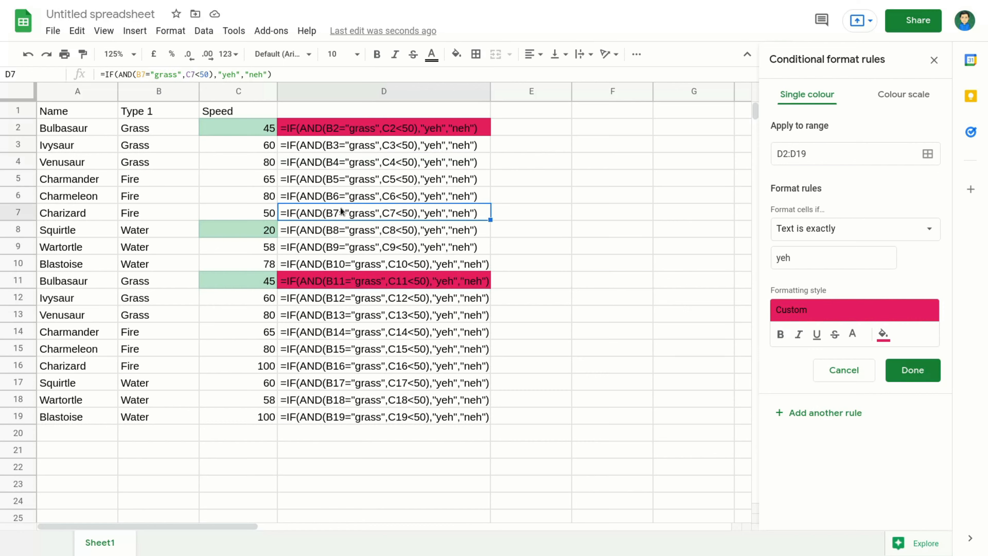
pyautogui.click(345, 228)
pyautogui.click(350, 249)
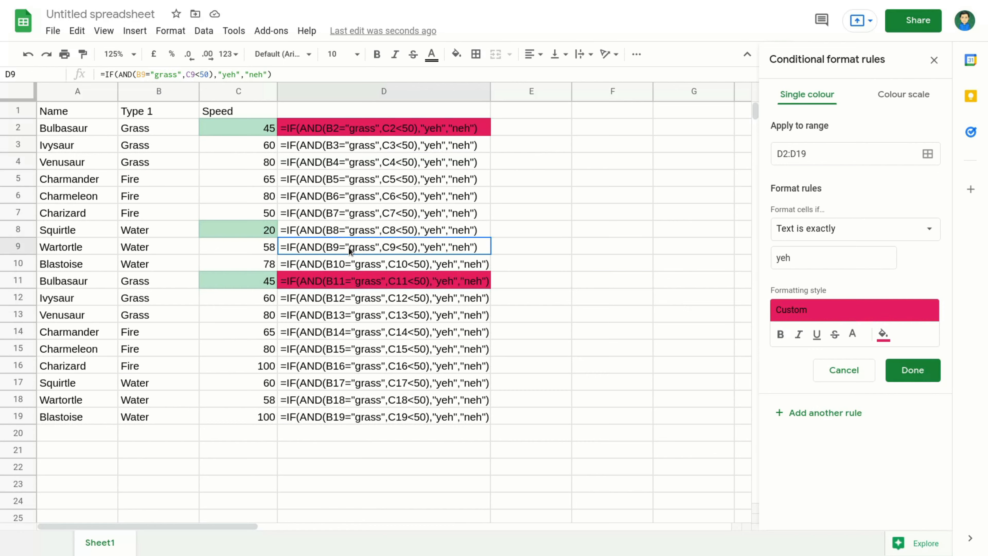
pyautogui.click(339, 263)
pyautogui.click(333, 286)
pyautogui.click(339, 314)
pyautogui.click(342, 331)
pyautogui.click(344, 366)
pyautogui.click(344, 401)
# Select the filled formula range D2:D19 to review it as a whole, and return to D4
pyautogui.moveTo(355, 432); pyautogui.dragTo(366, 133)
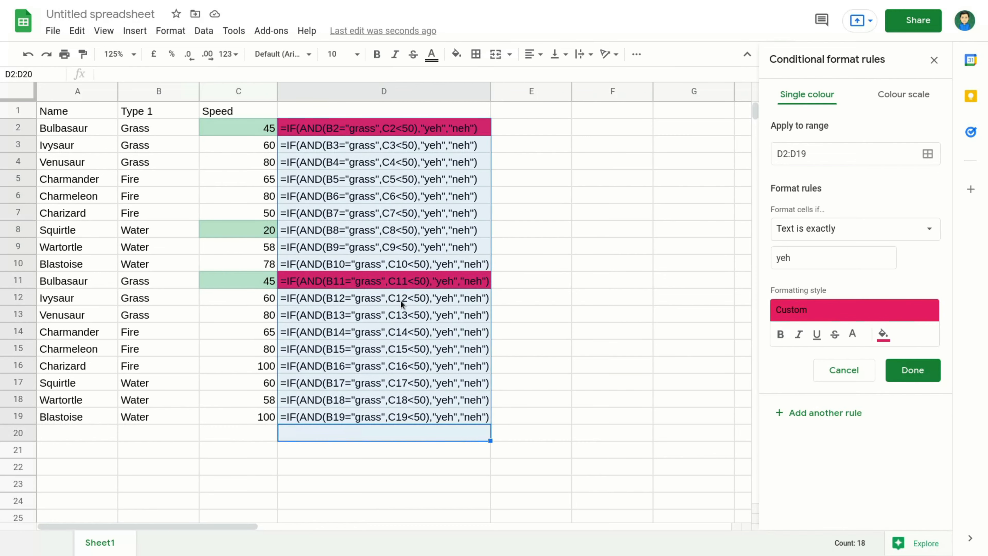
pyautogui.click(470, 193)
pyautogui.moveTo(396, 132); pyautogui.dragTo(435, 415)
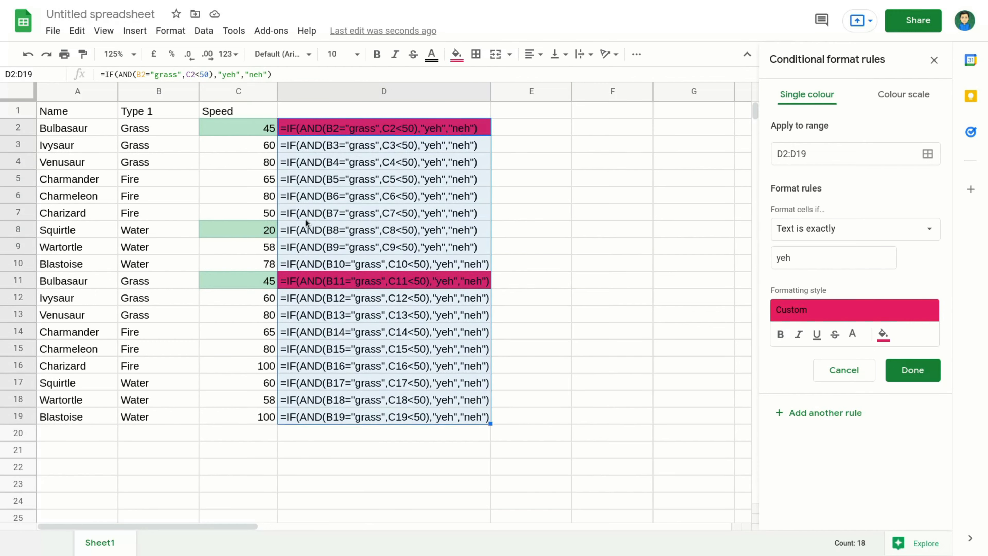
pyautogui.click(376, 164)
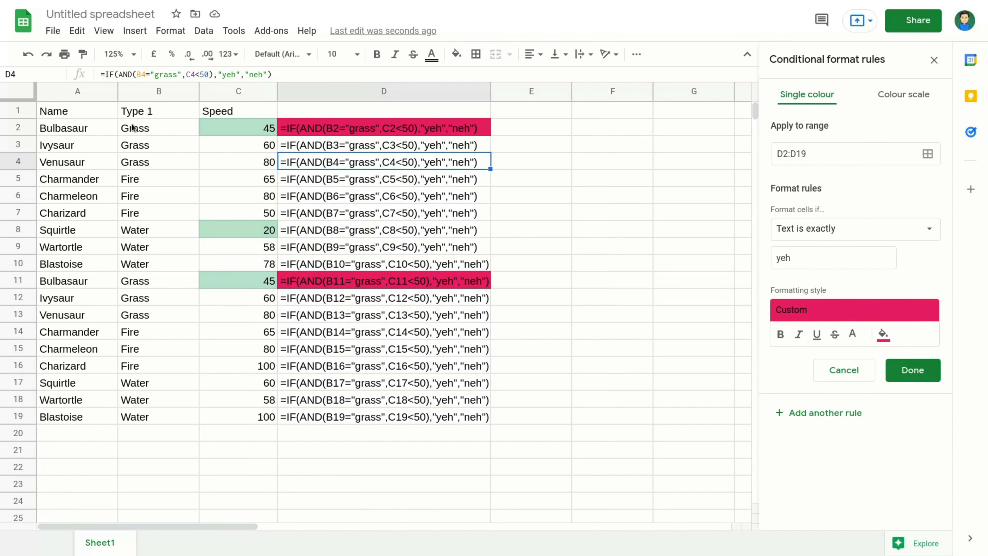
# Examine D2's formula against the Type 1 and Speed columns that its conditions test
pyautogui.click(143, 97)
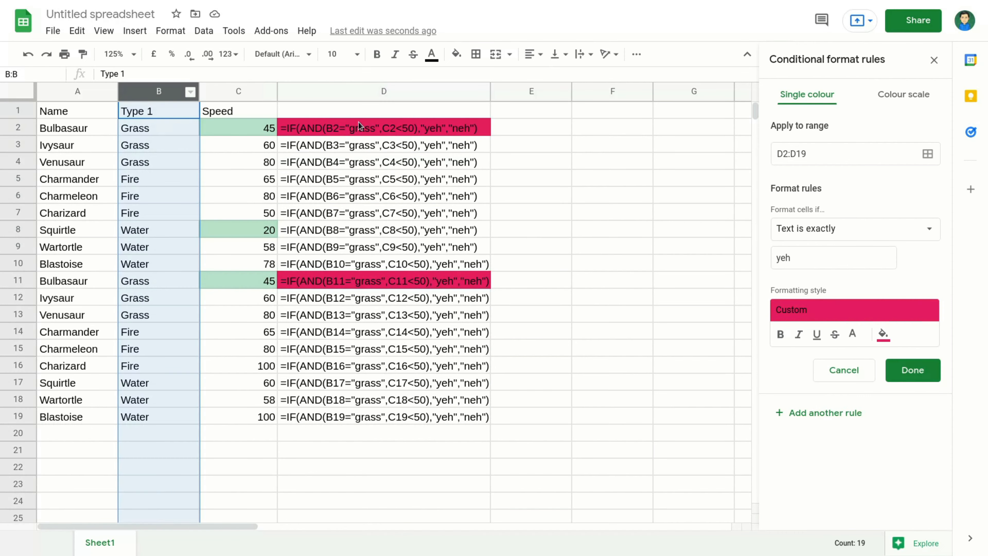
pyautogui.click(361, 131)
pyautogui.doubleClick(361, 130)
pyautogui.doubleClick(363, 127)
pyautogui.click(221, 95)
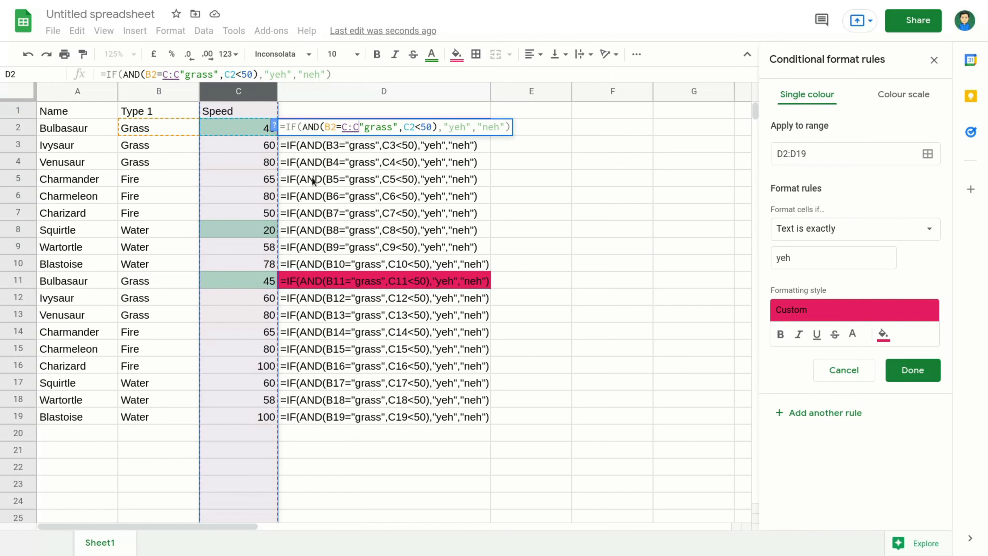
pyautogui.click(543, 144)
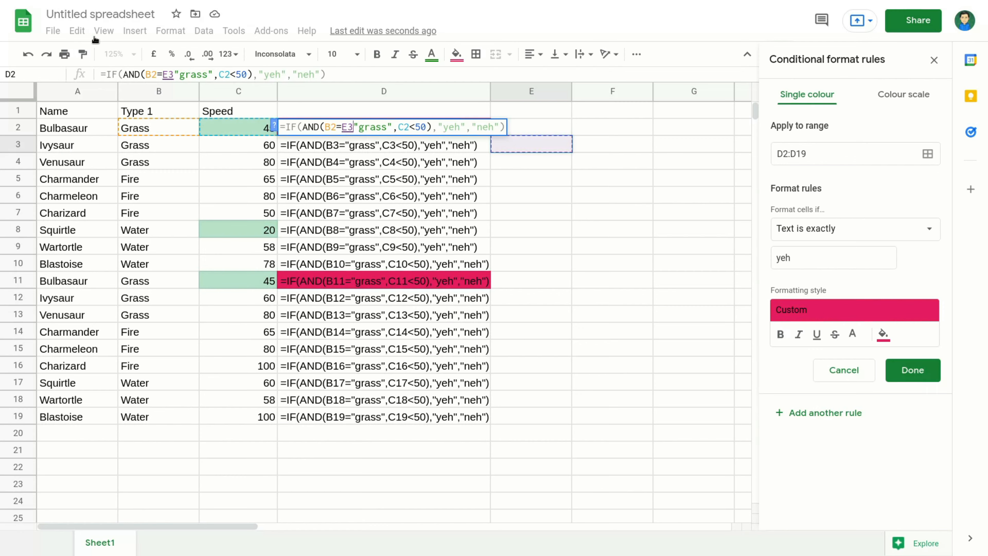
pyautogui.moveTo(466, 420); pyautogui.dragTo(348, 128)
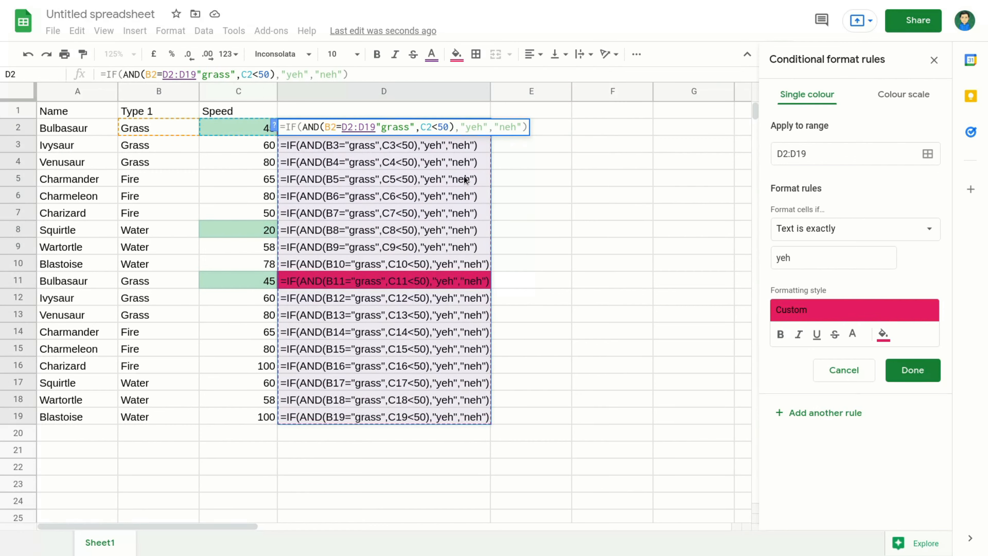